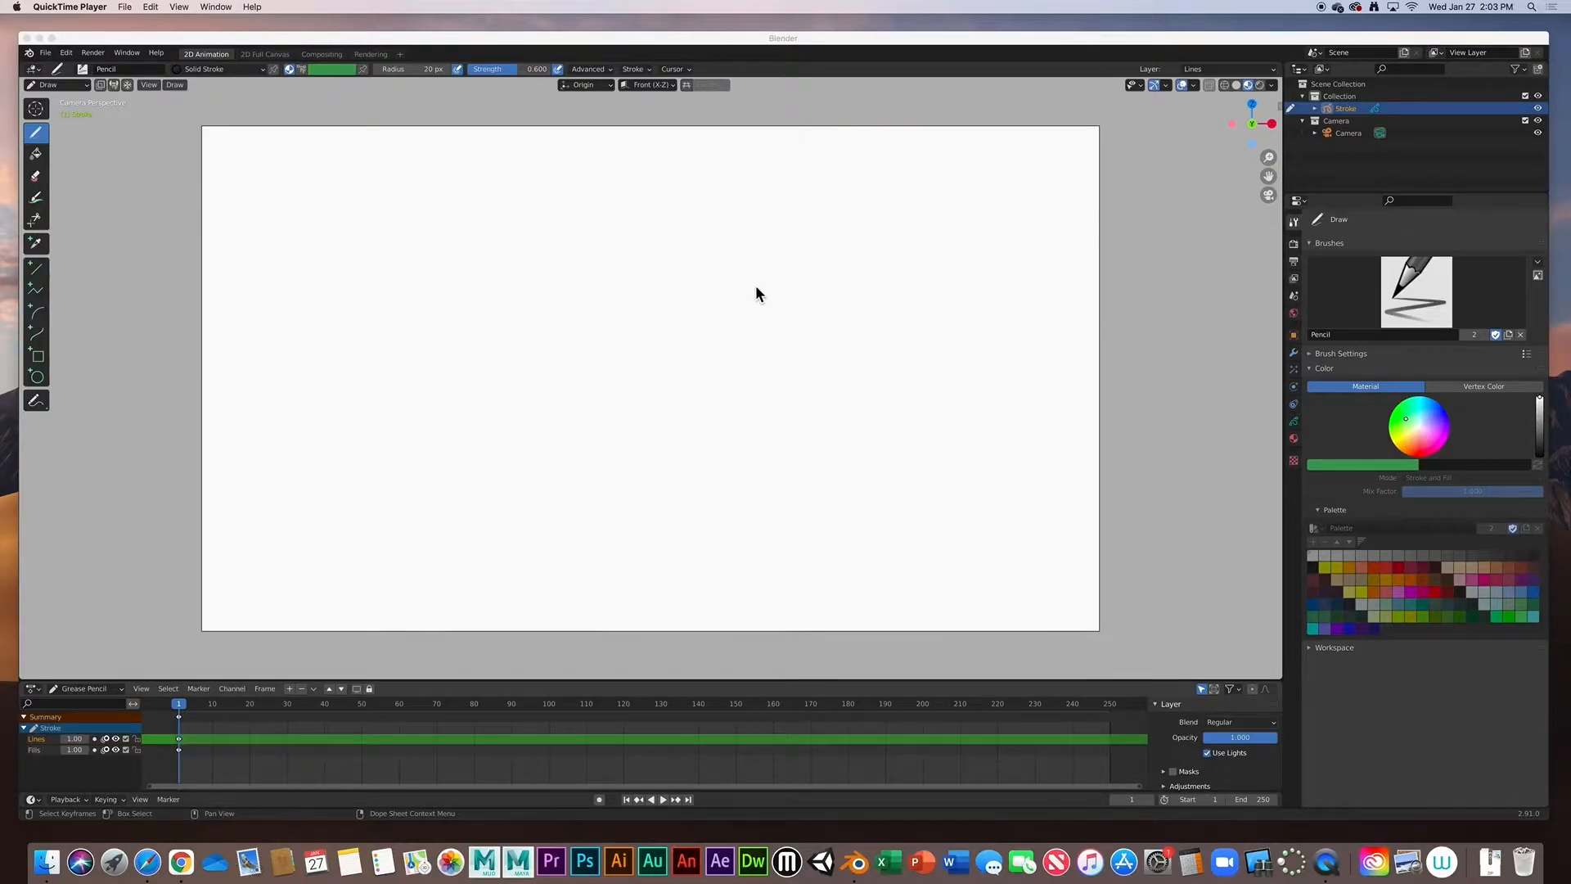
# - Switch from Draw mode to Object Mode and add a text object to the scene
pyautogui.click(76, 41)
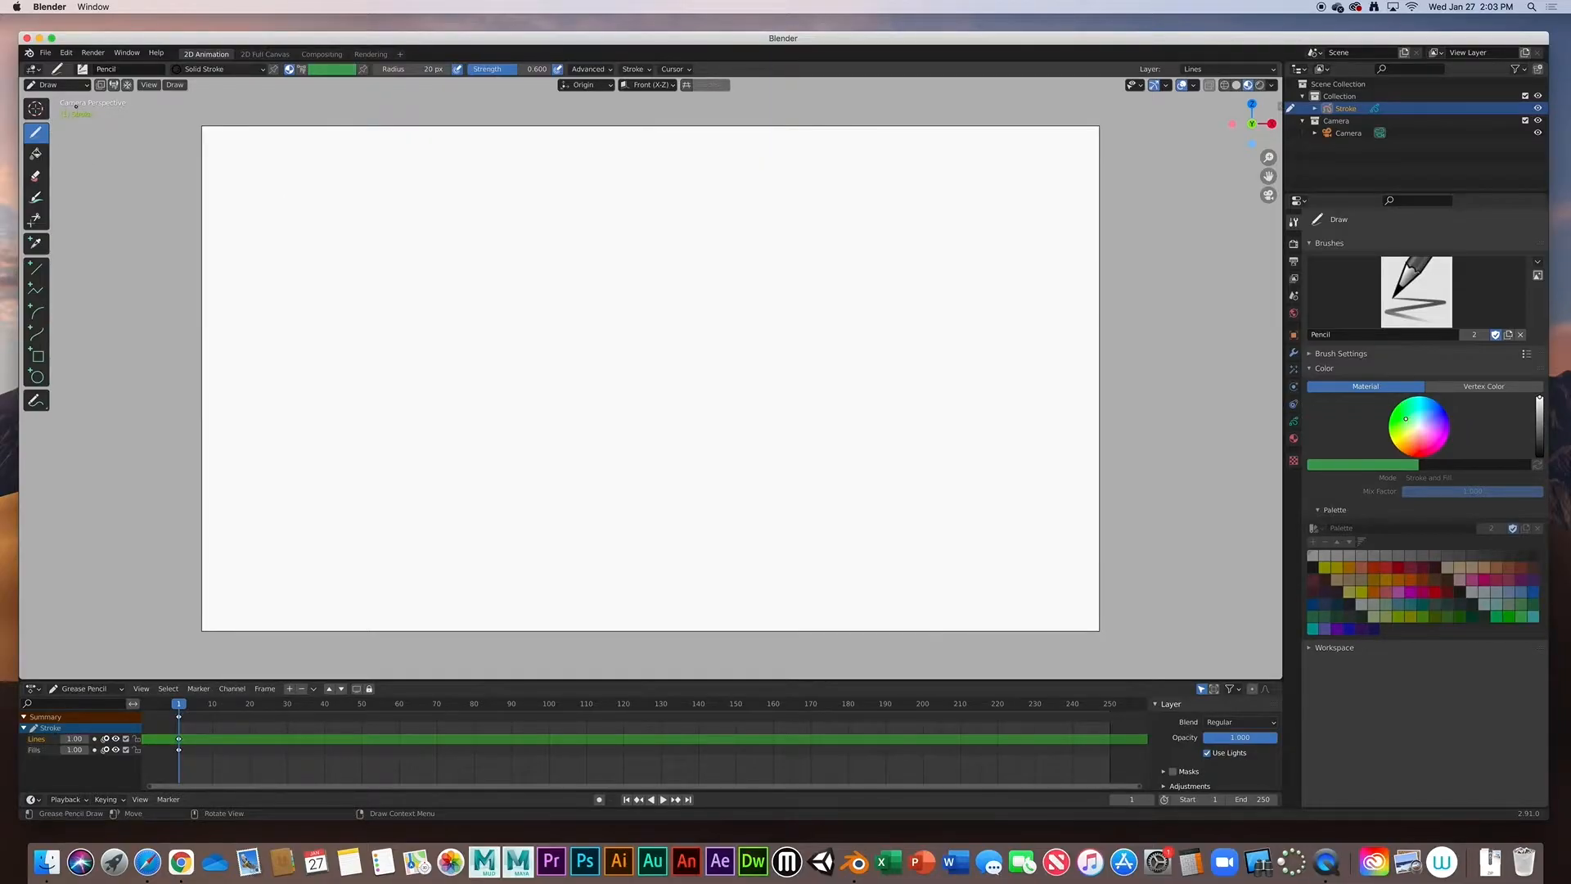
pyautogui.click(60, 85)
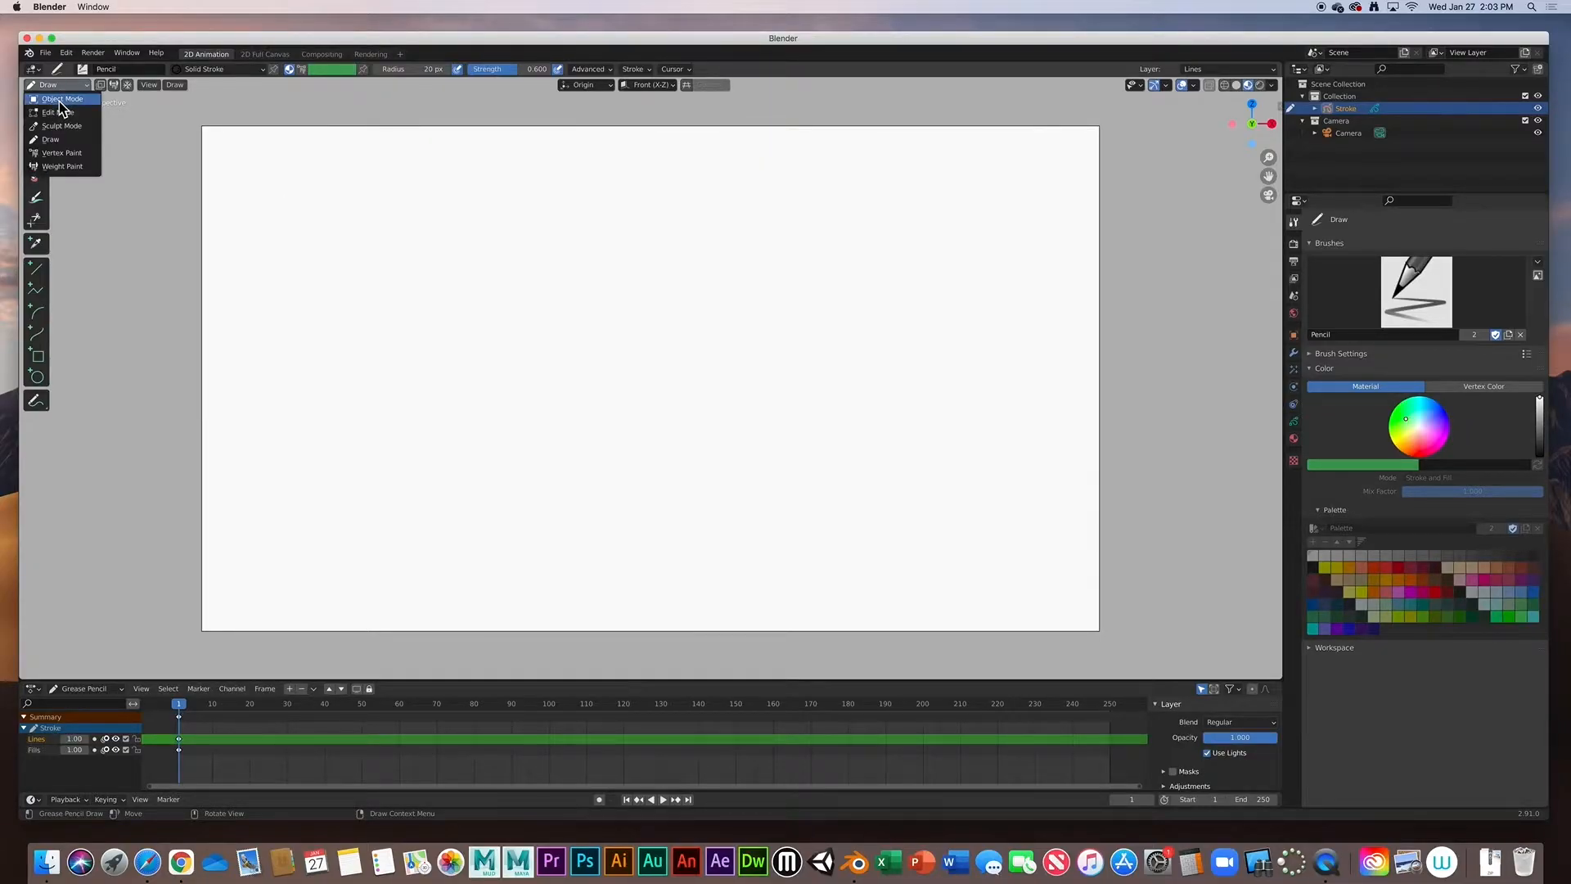
pyautogui.click(59, 101)
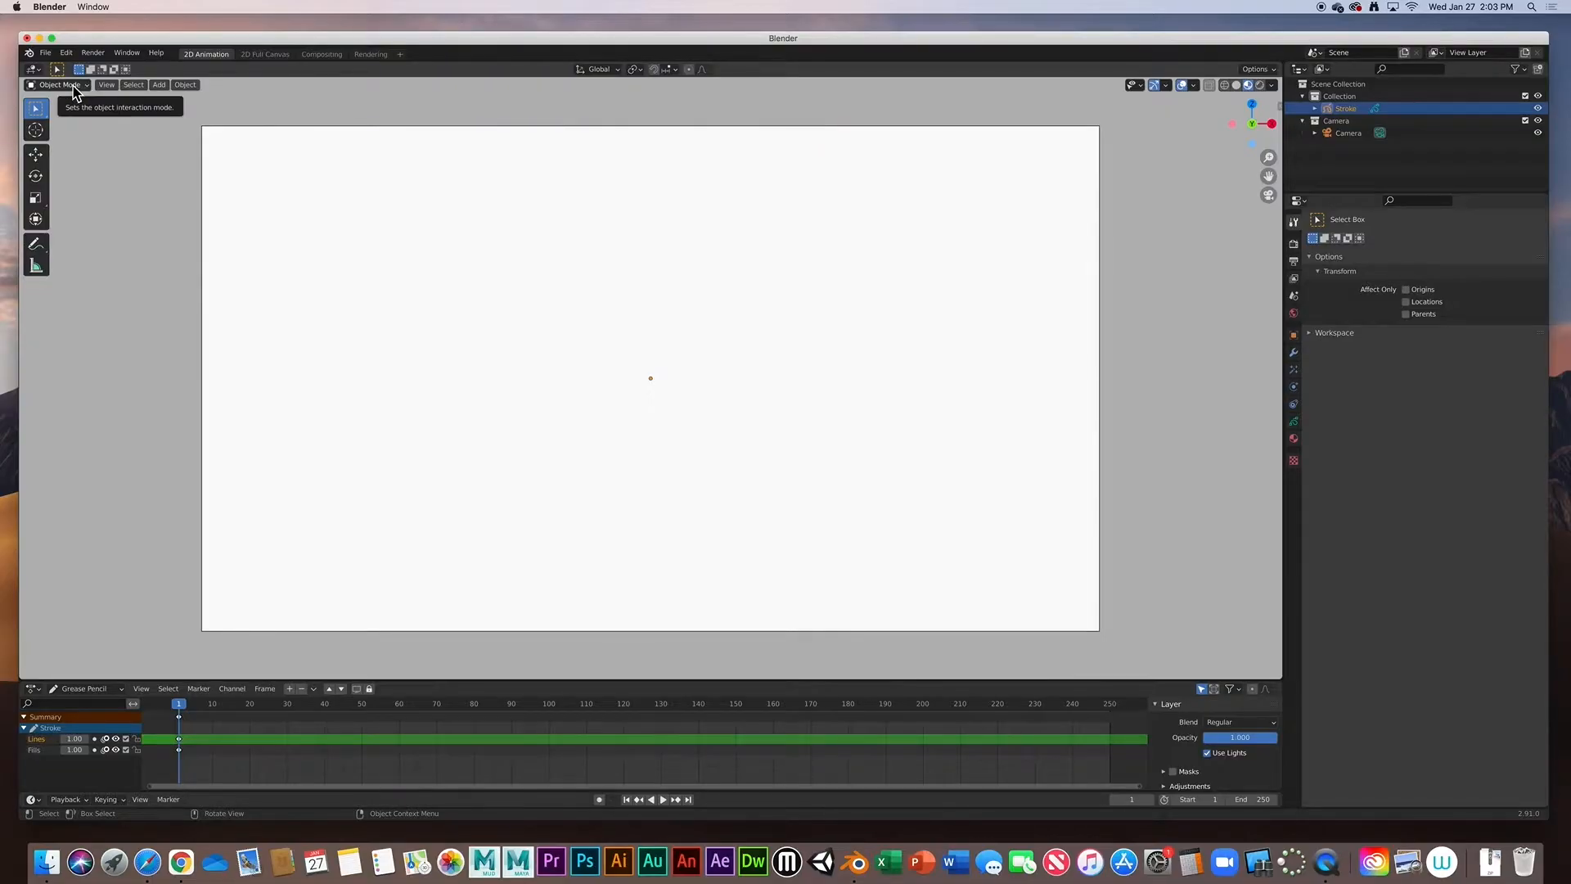
pyautogui.click(159, 86)
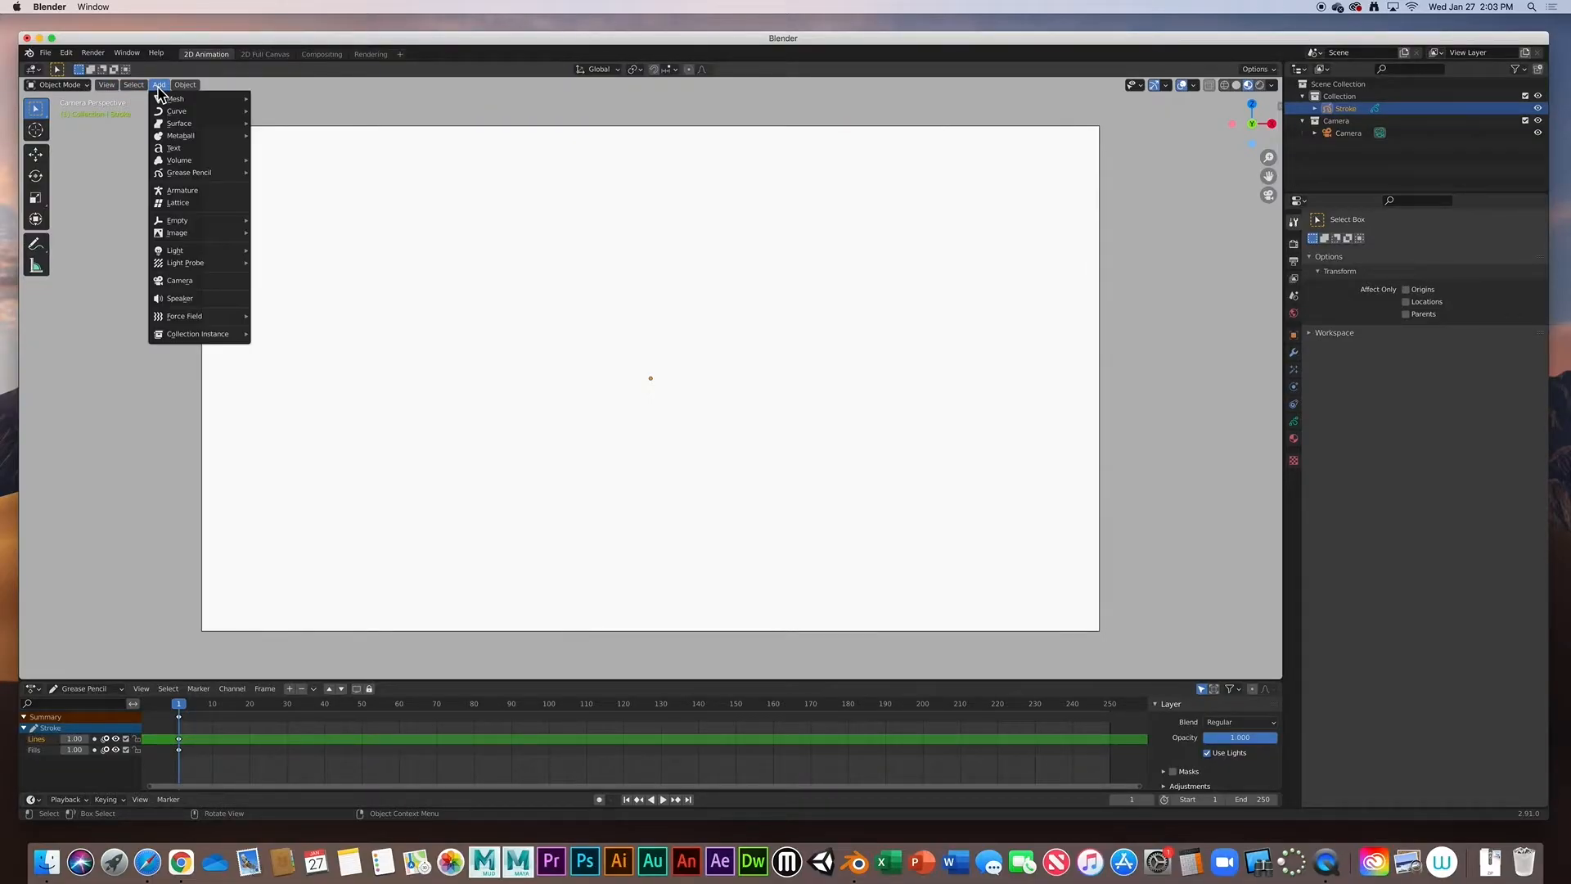
pyautogui.click(176, 150)
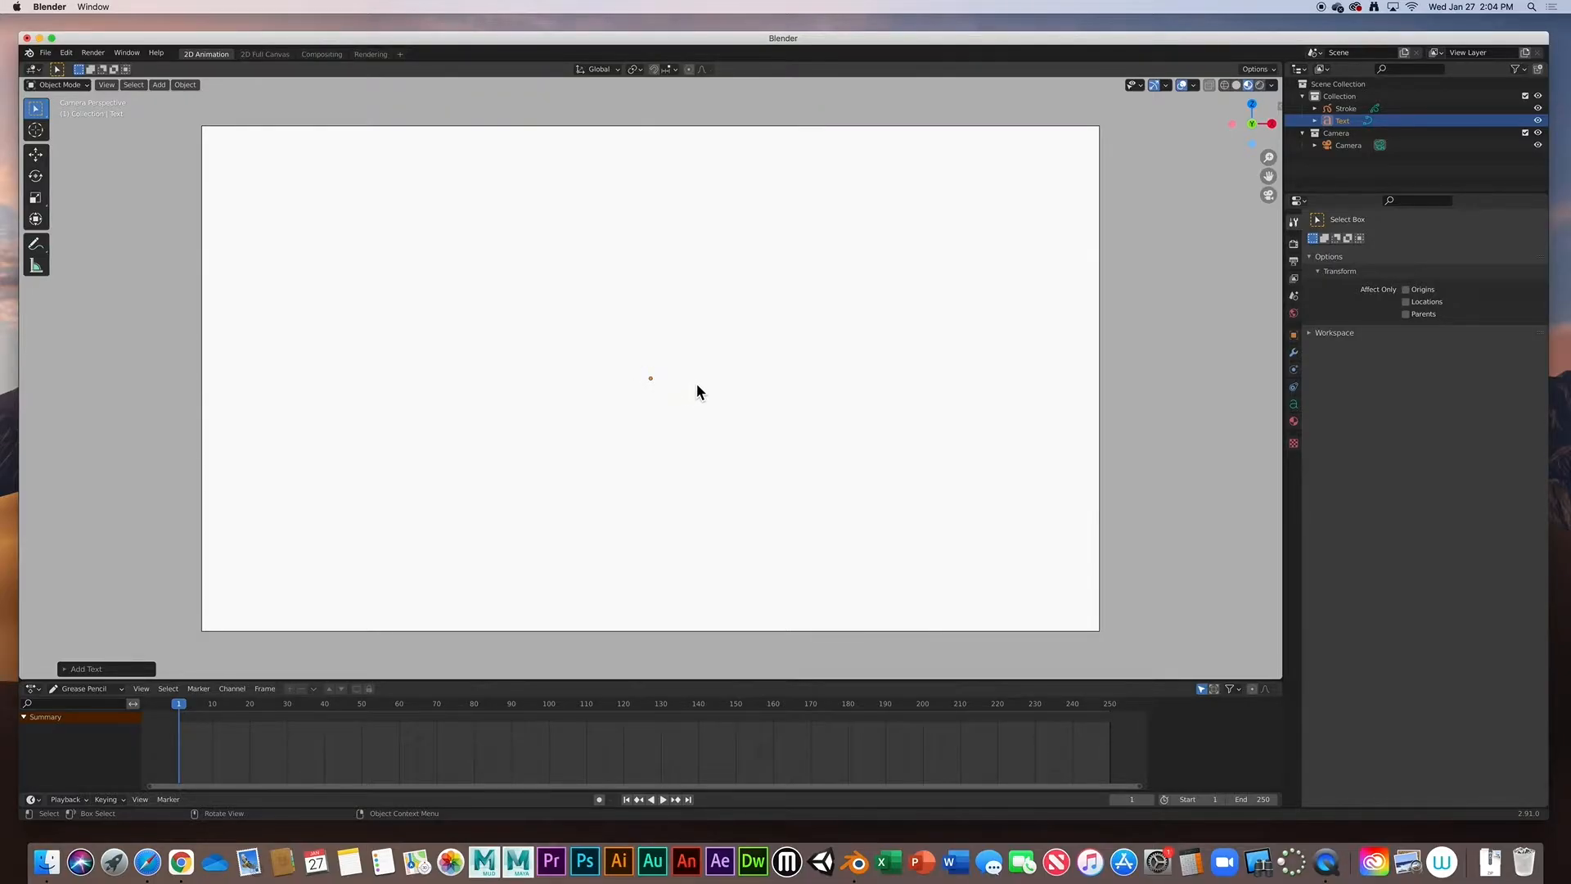
# - Rotate the text object 90° about the global X axis so it stands upright, and deselect it
pyautogui.moveTo(719, 372); pyautogui.dragTo(688, 418, button='middle')
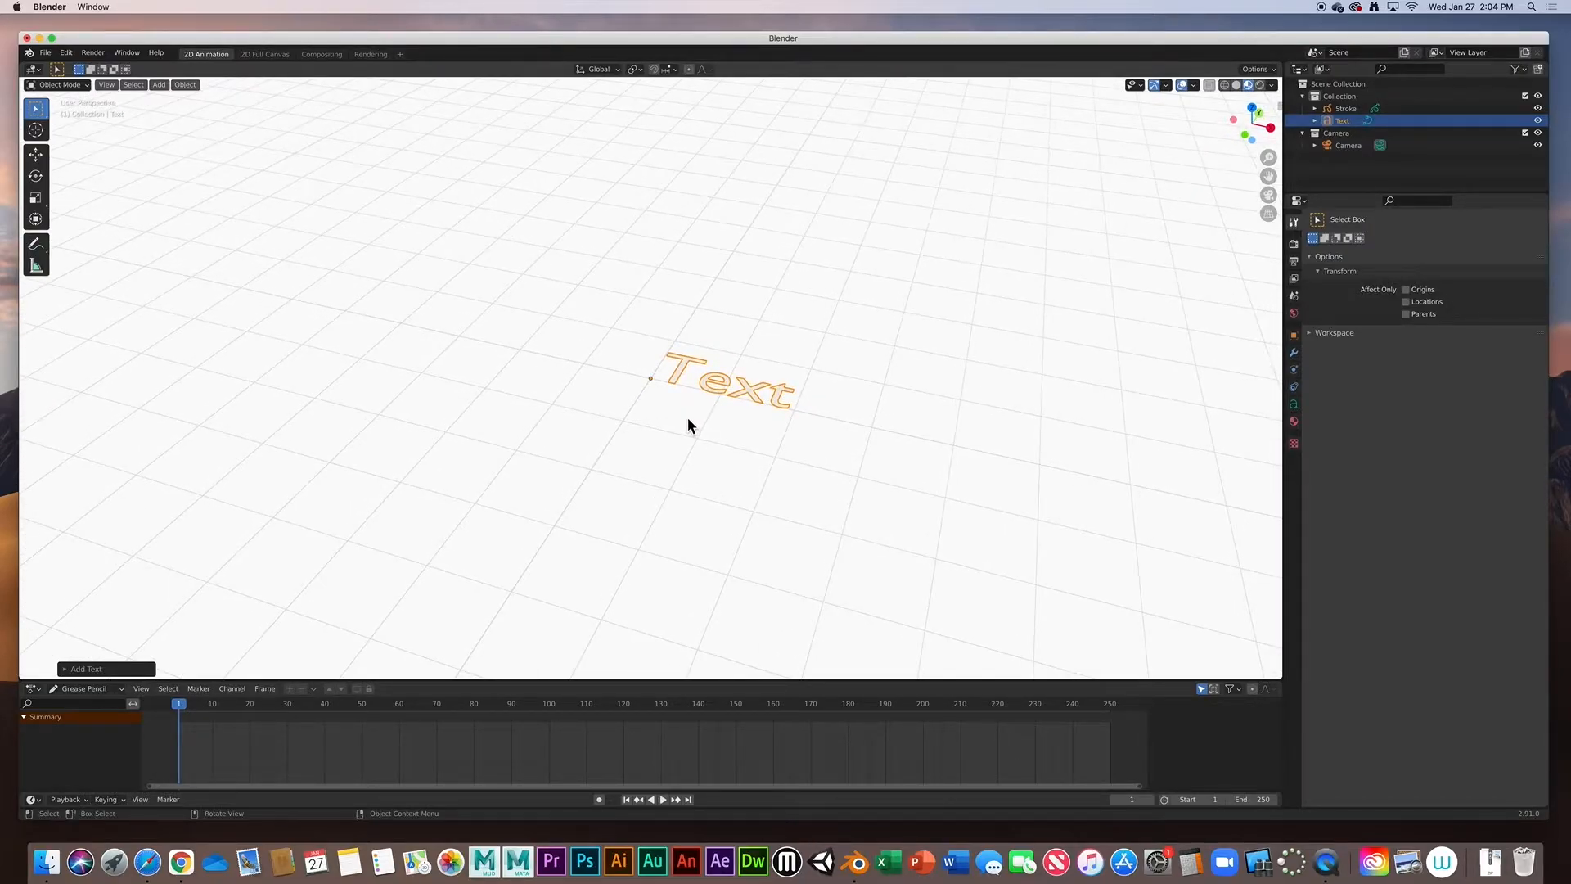
pyautogui.click(35, 175)
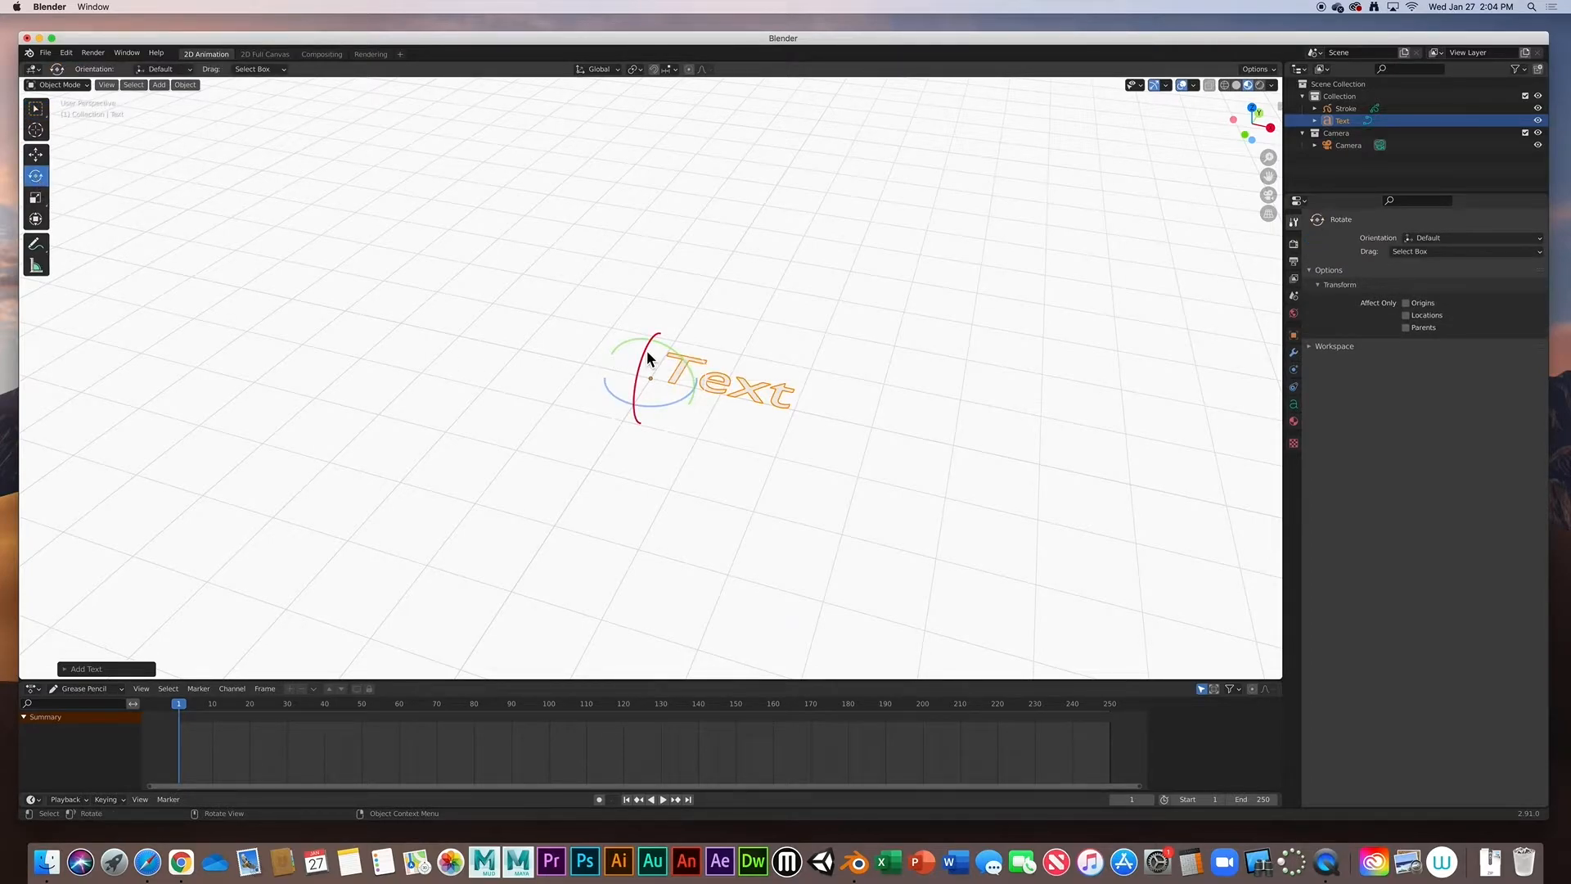
pyautogui.moveTo(645, 350); pyautogui.dragTo(635, 392)
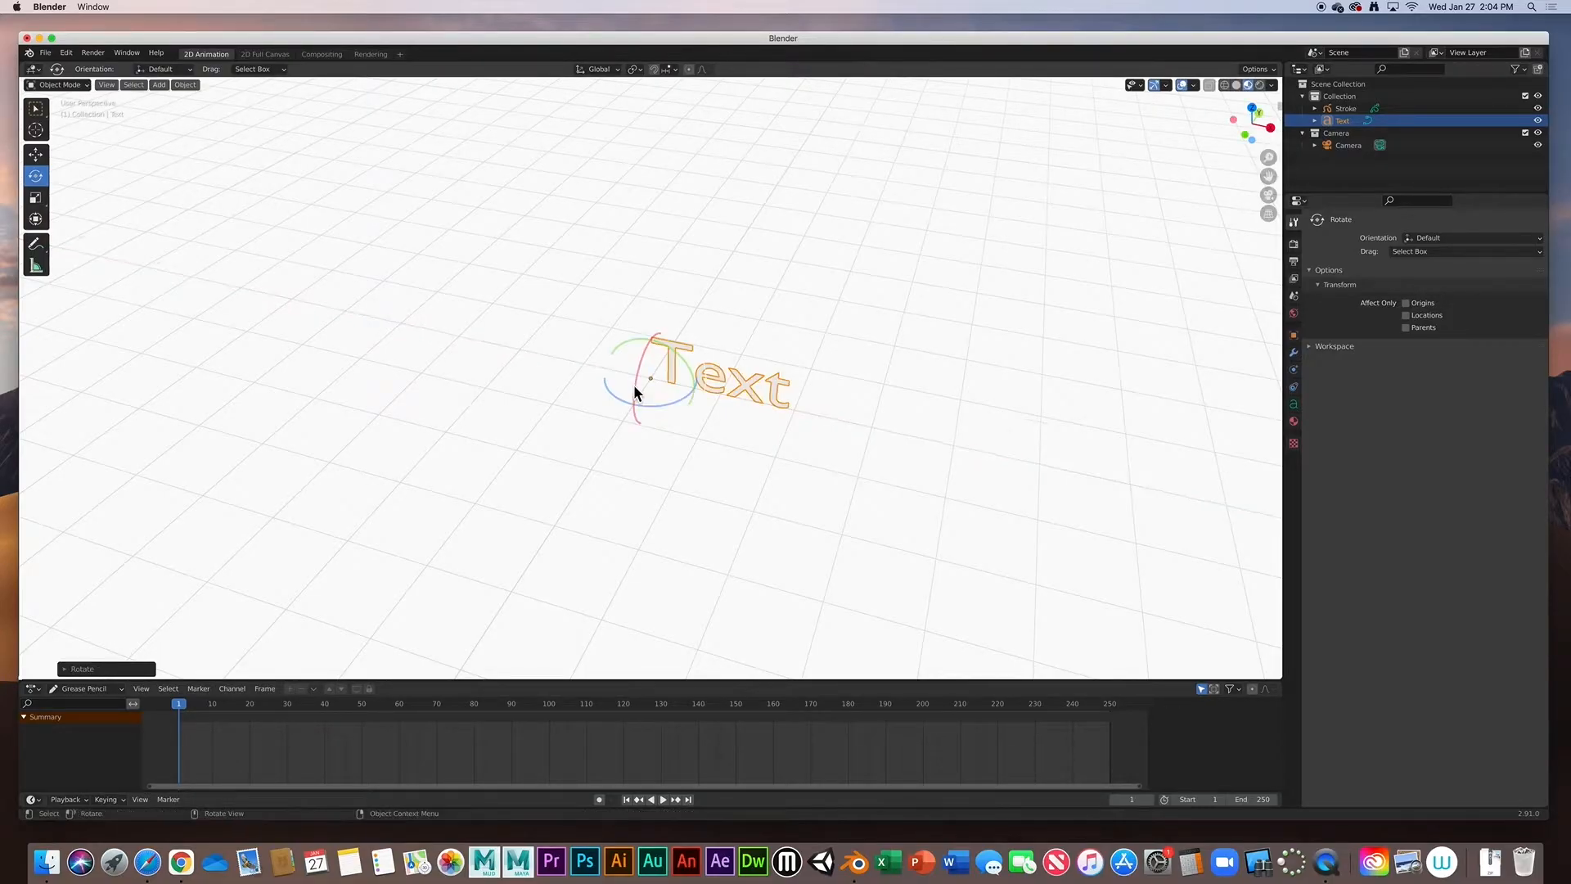
pyautogui.click(92, 673)
pyautogui.click(202, 625)
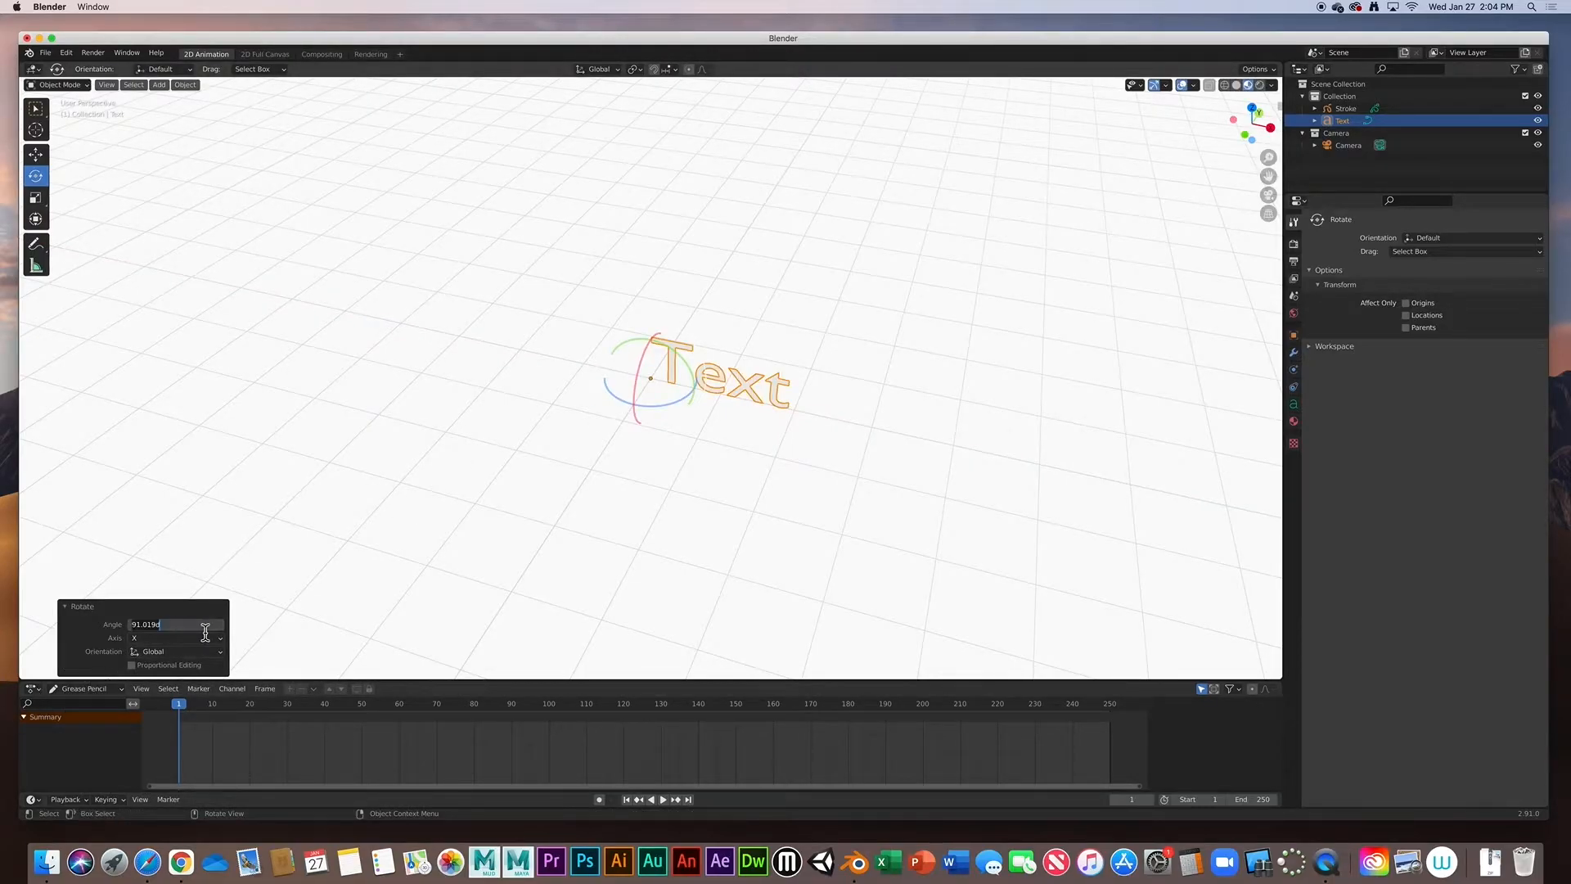
pyautogui.write('90')
pyautogui.press('Return')
pyautogui.click(35, 108)
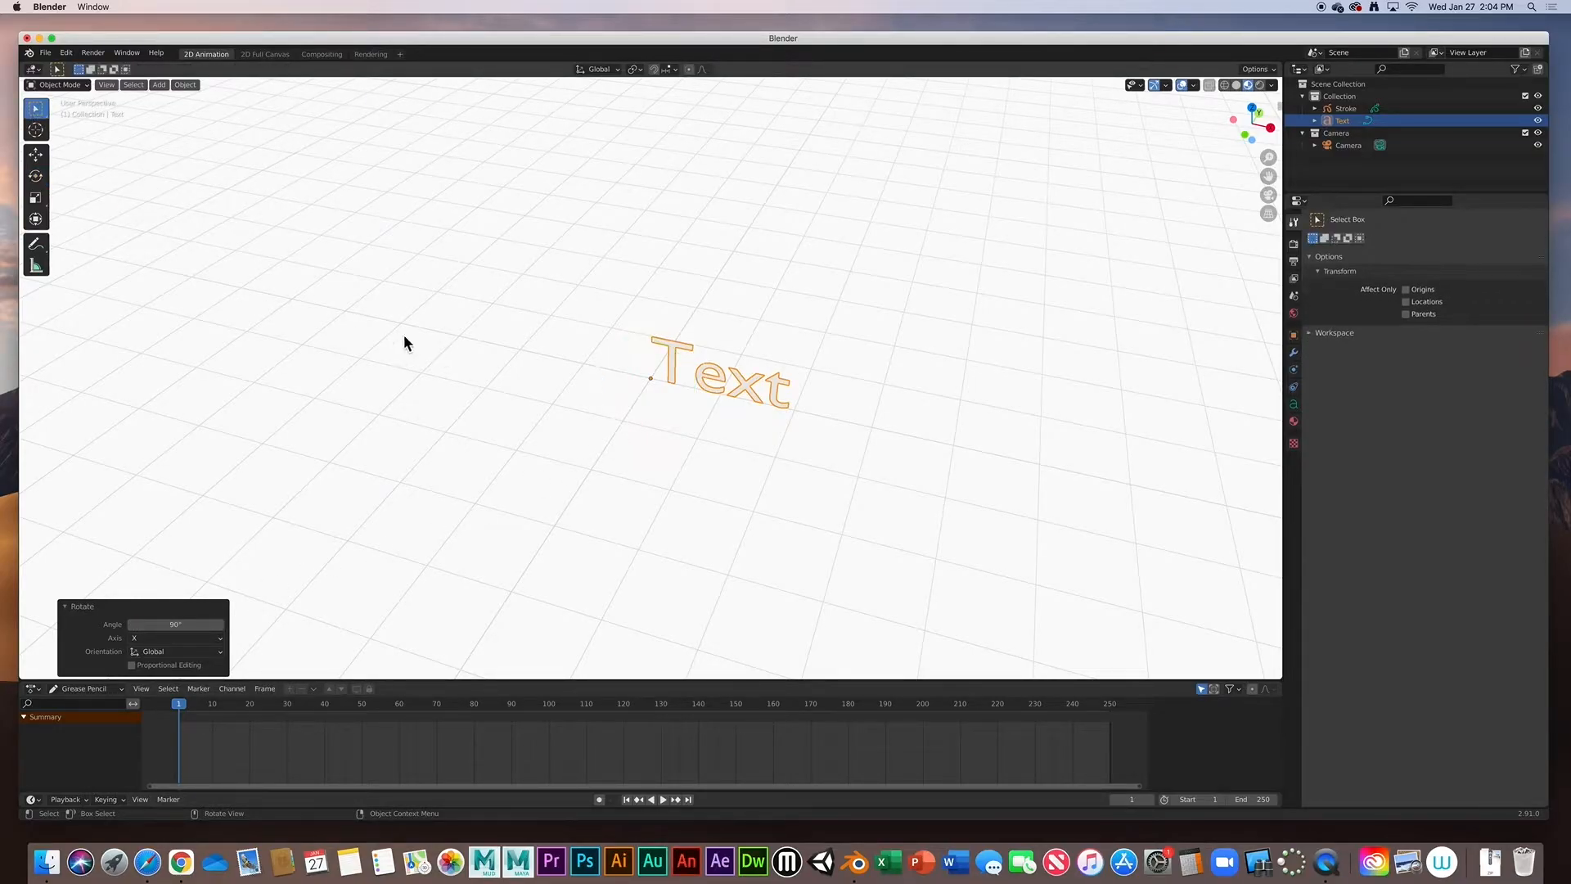
pyautogui.click(498, 356)
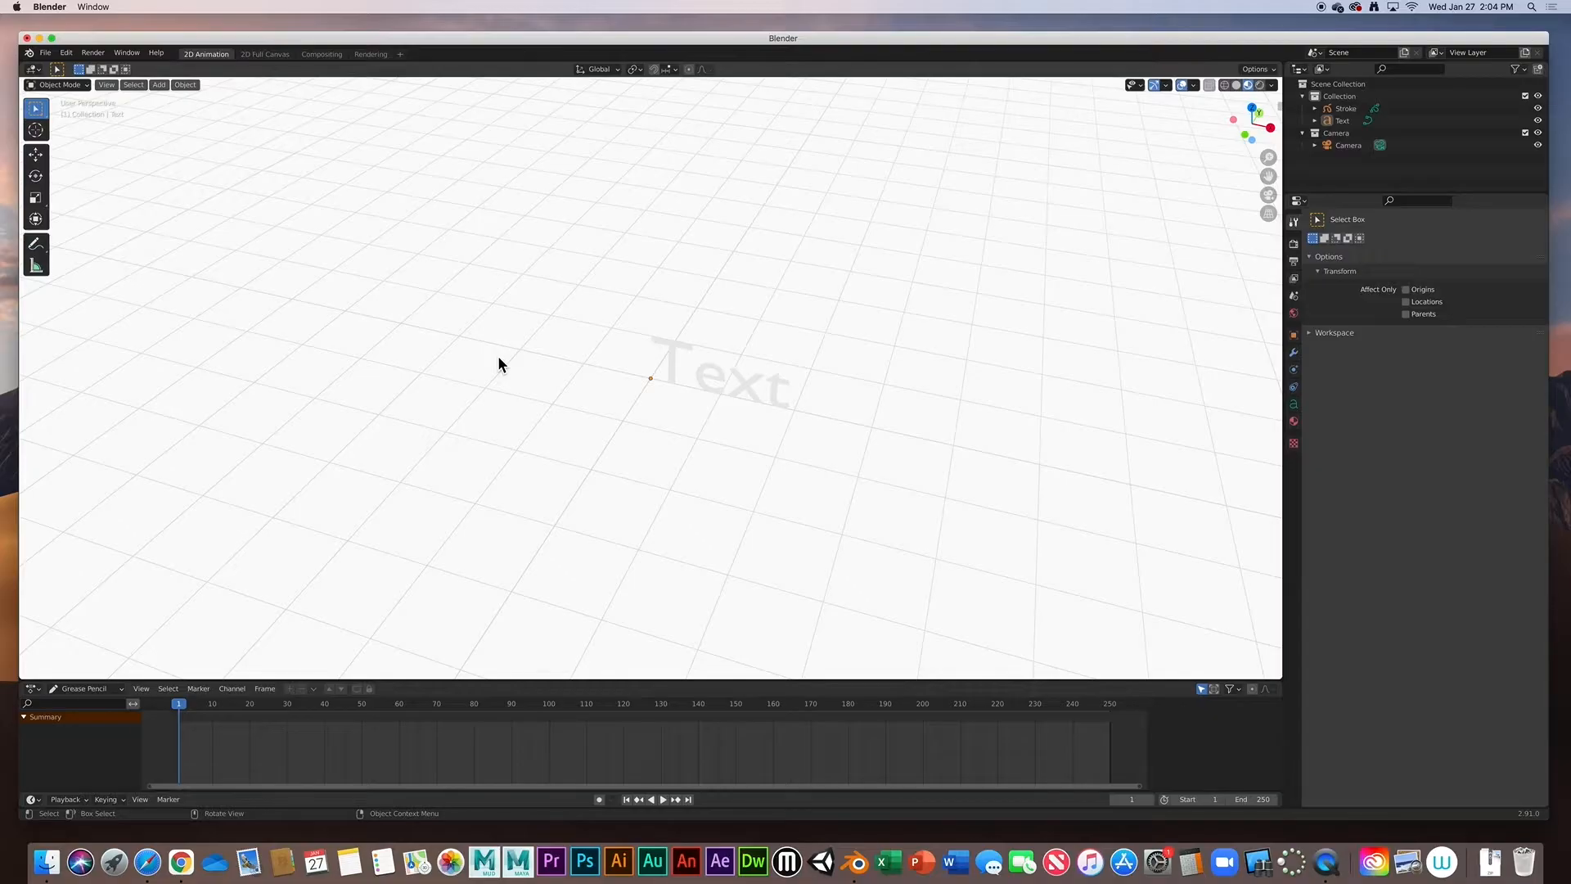
# - In the camera view, move the text object to the upper part of the frame, about -0.2 m in X and 1.23 m in Z
pyautogui.press('KP_0')
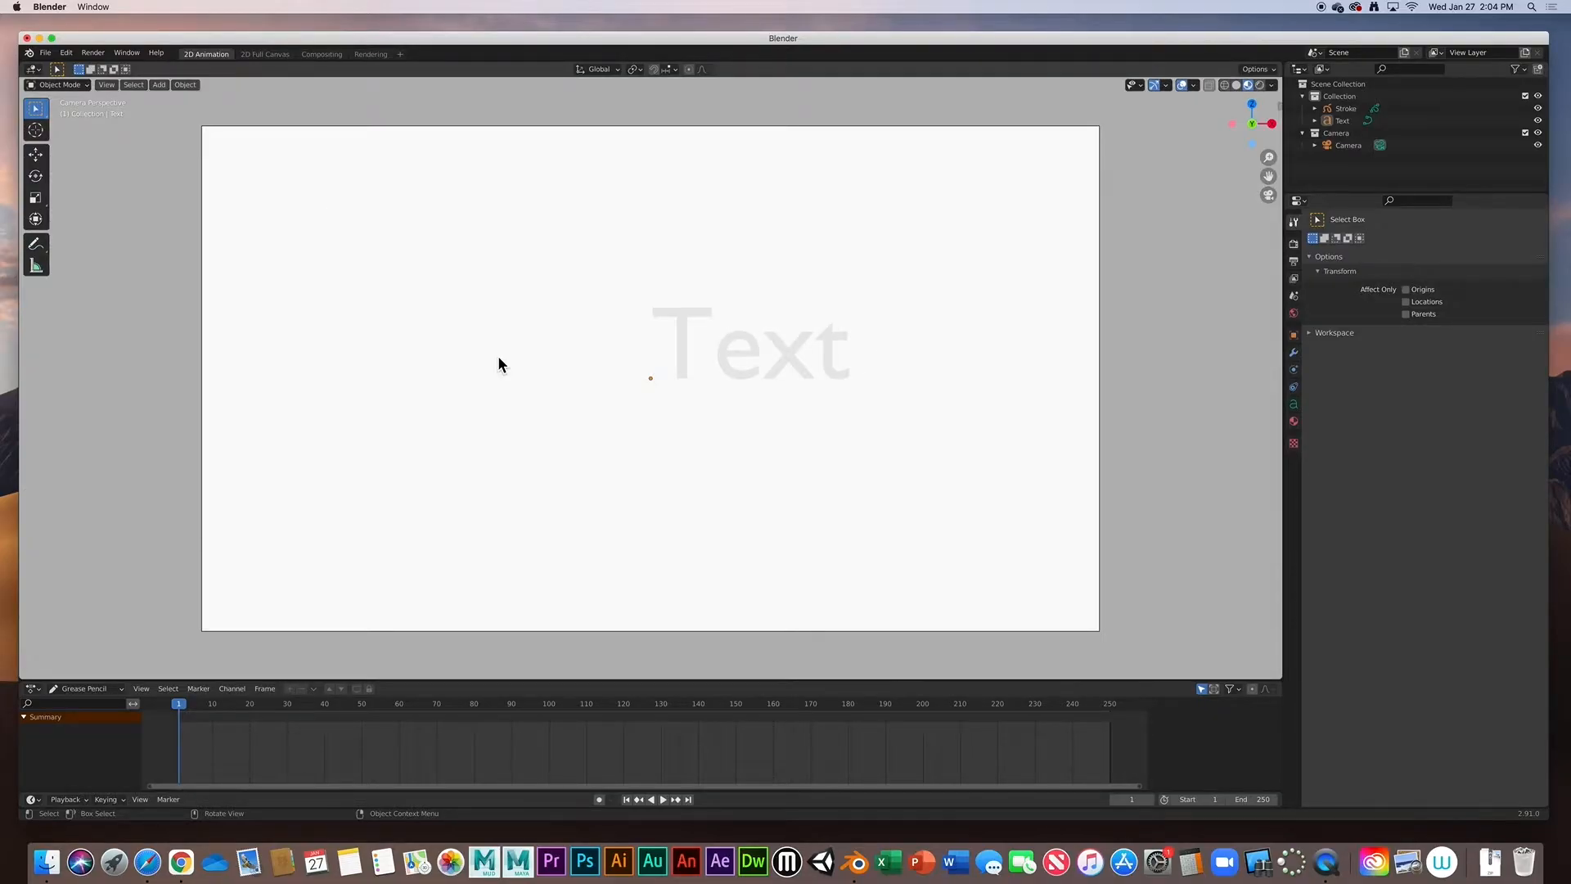
pyautogui.scroll(1, 690, 360)
pyautogui.click(682, 356)
pyautogui.scroll(-1, 692, 373)
pyautogui.scroll(-1, 691, 378)
pyautogui.scroll(1, 691, 378)
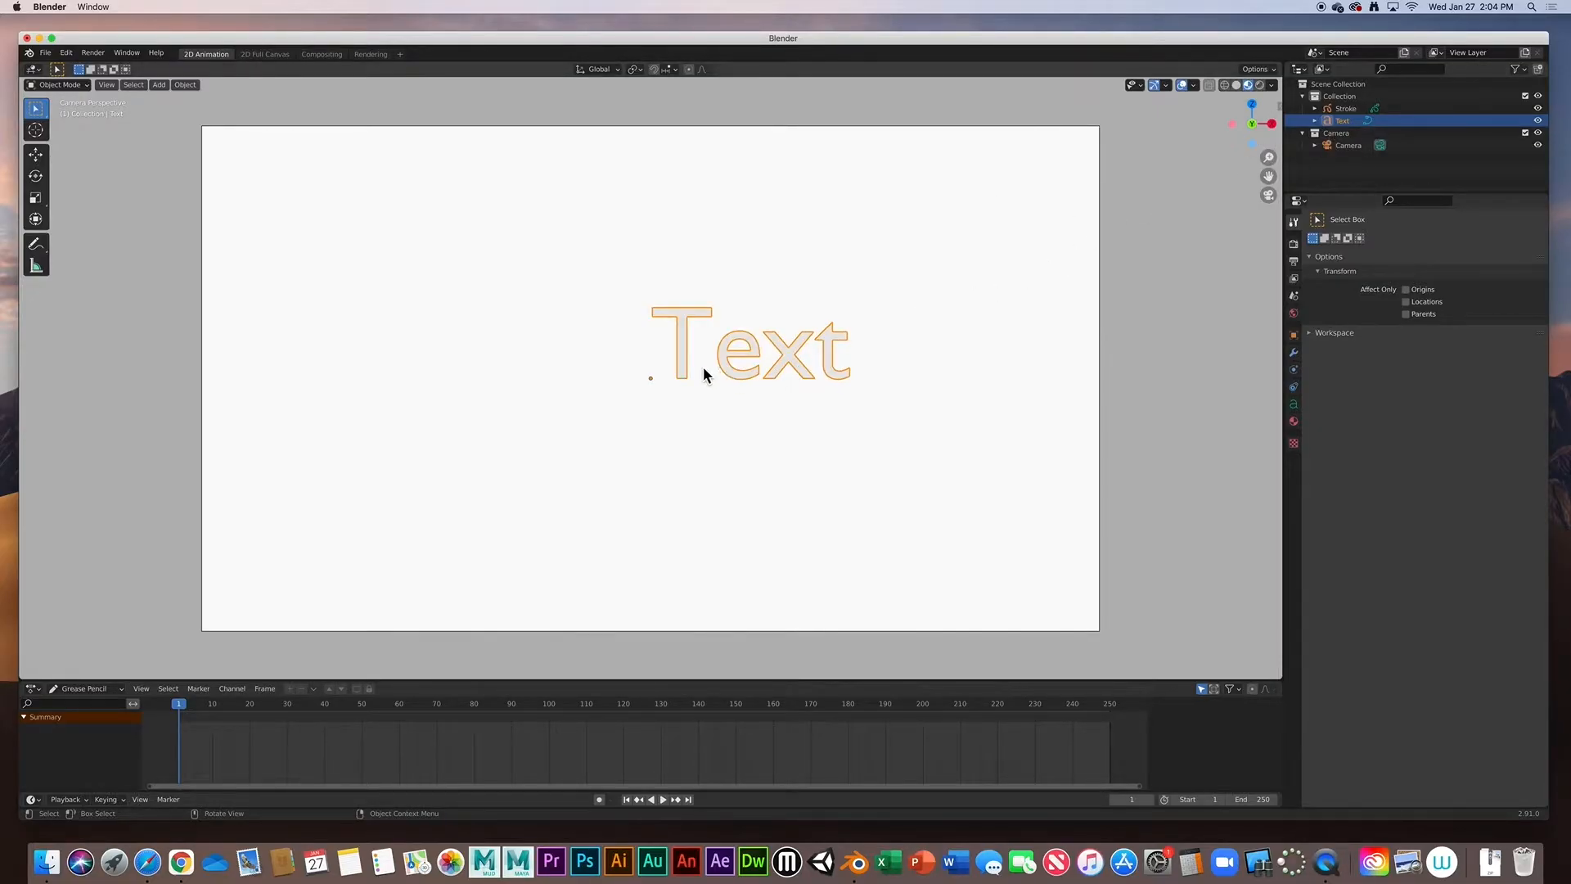
pyautogui.click(37, 155)
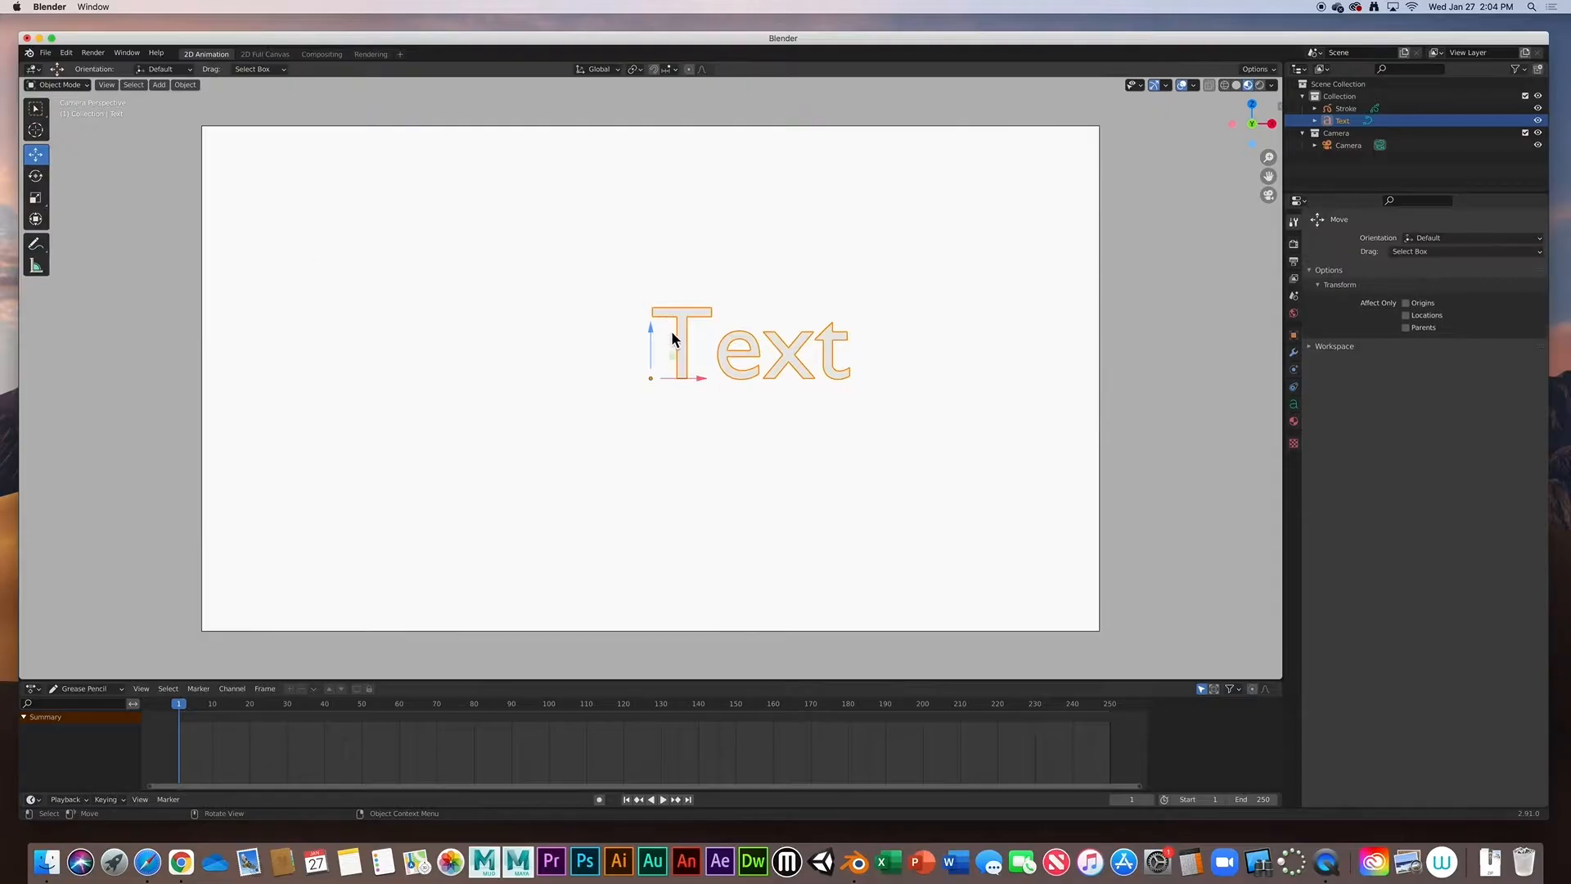
pyautogui.moveTo(650, 378); pyautogui.dragTo(634, 254)
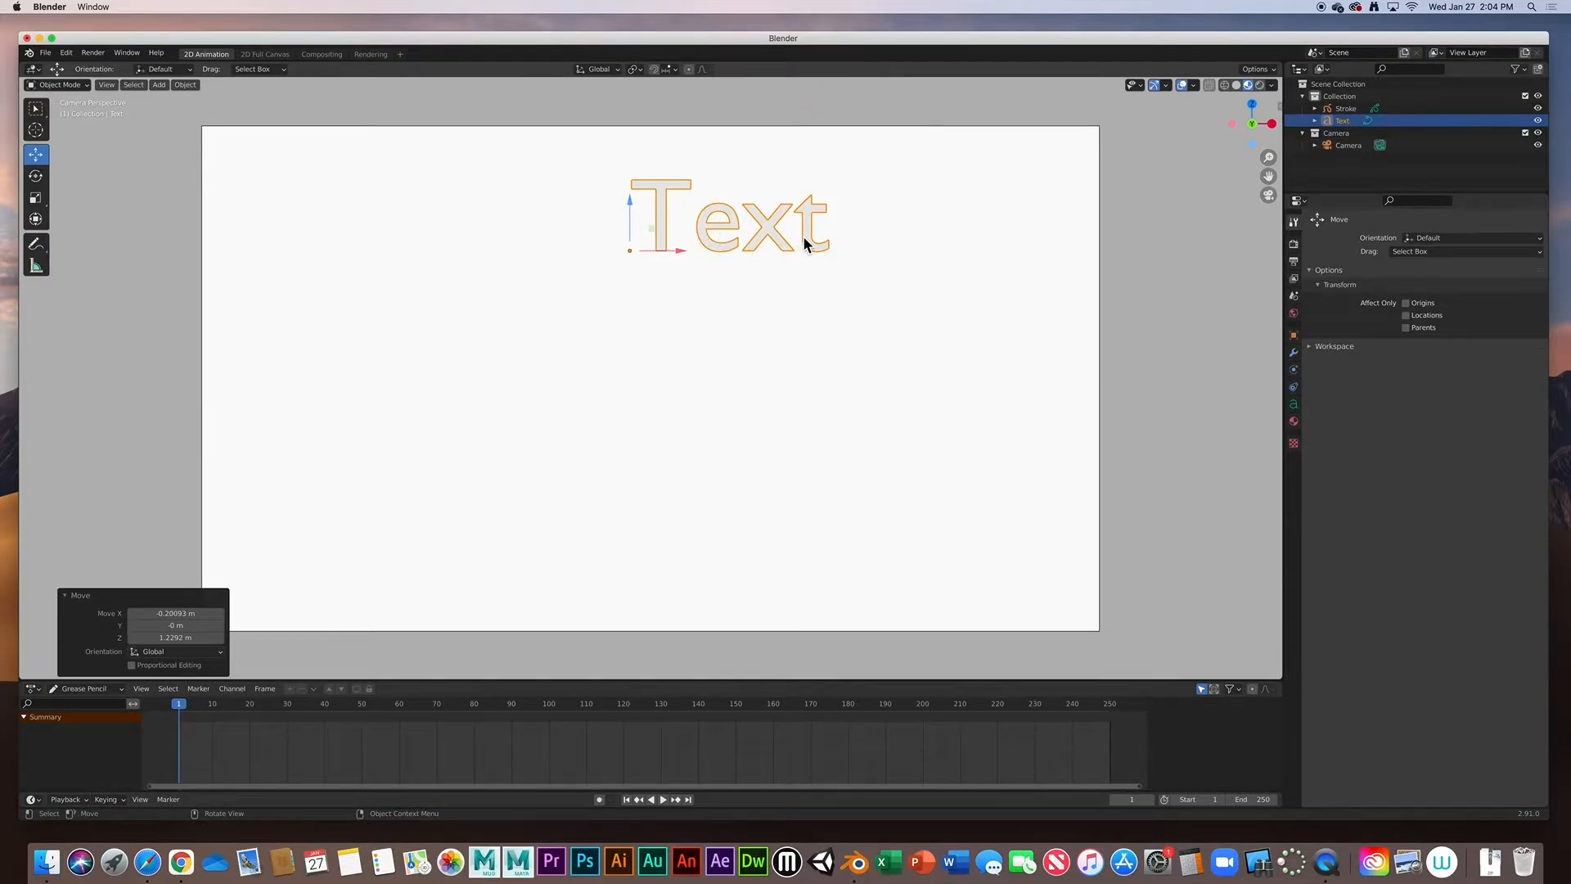
# - Open the text object's data properties and expand its Font settings
pyautogui.click(1293, 405)
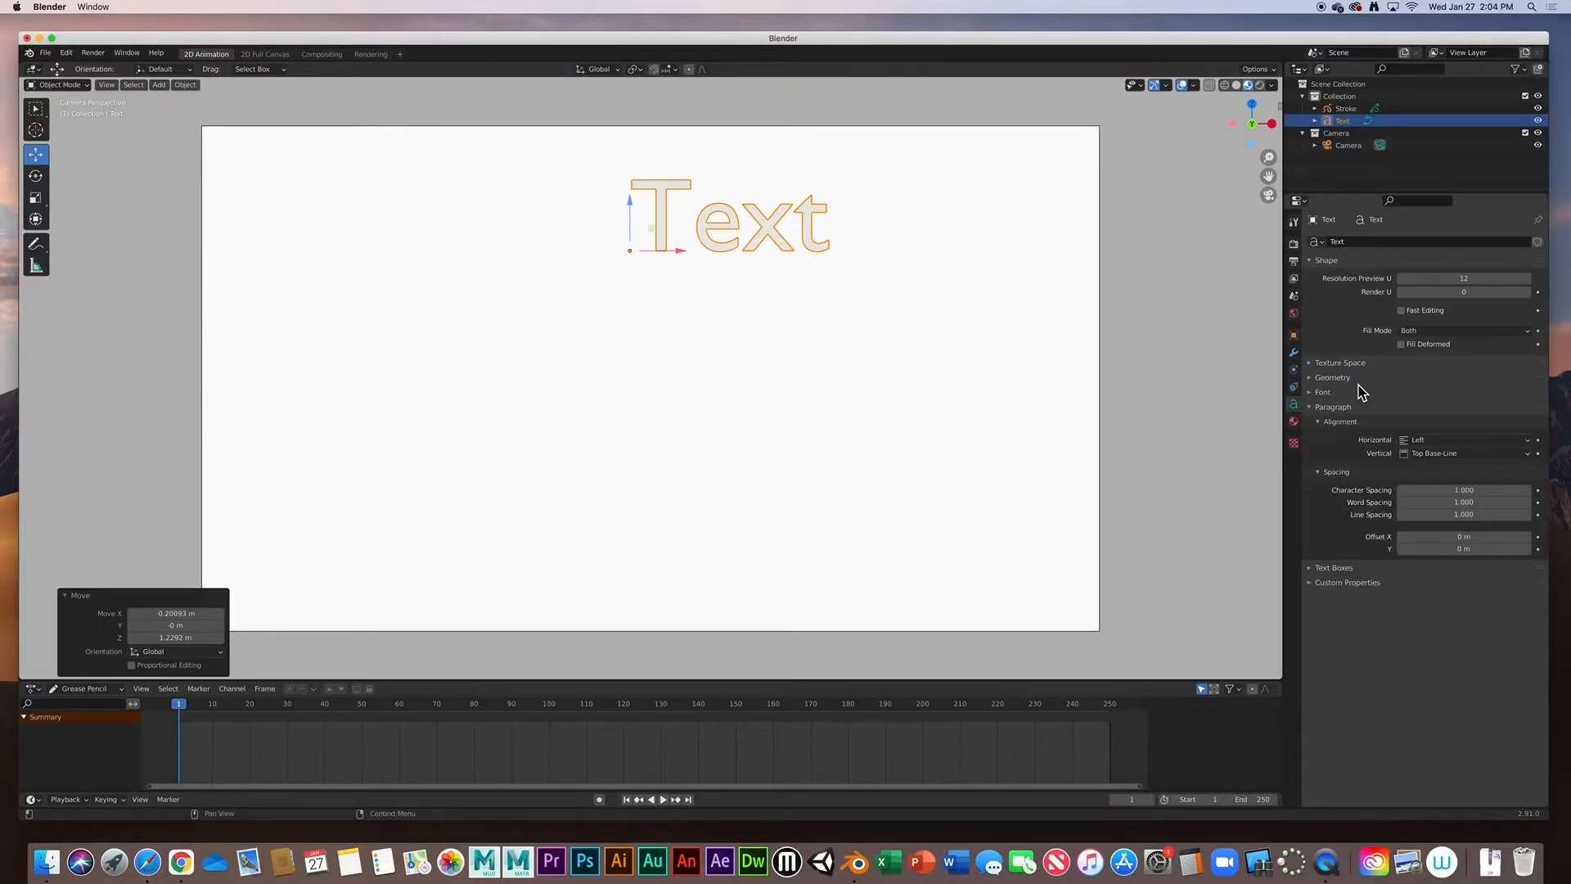
pyautogui.click(1314, 392)
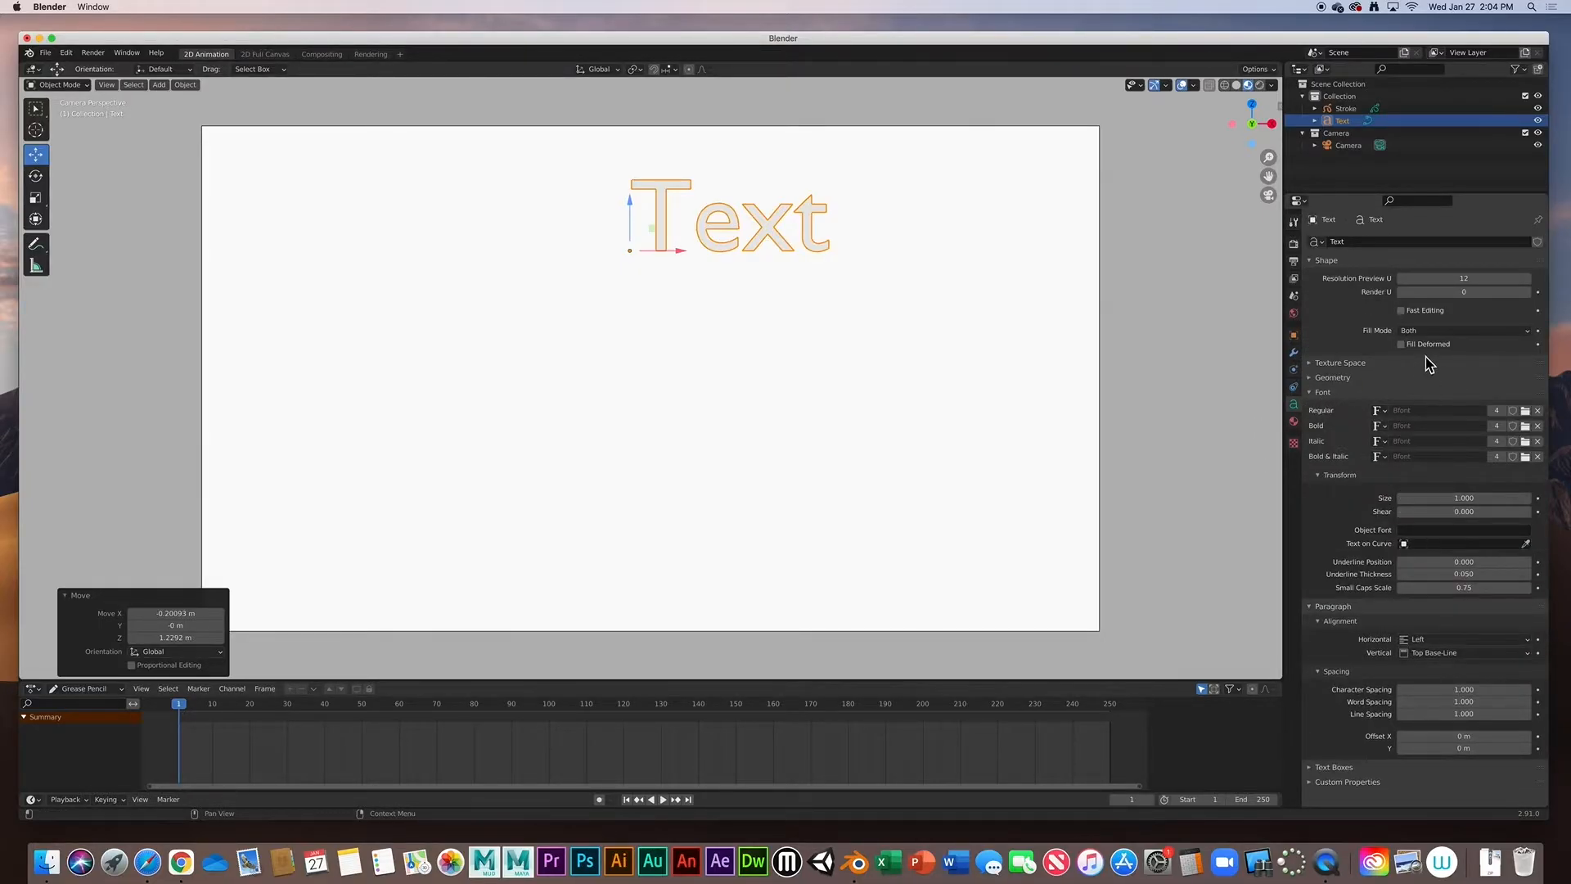
pyautogui.click(1347, 243)
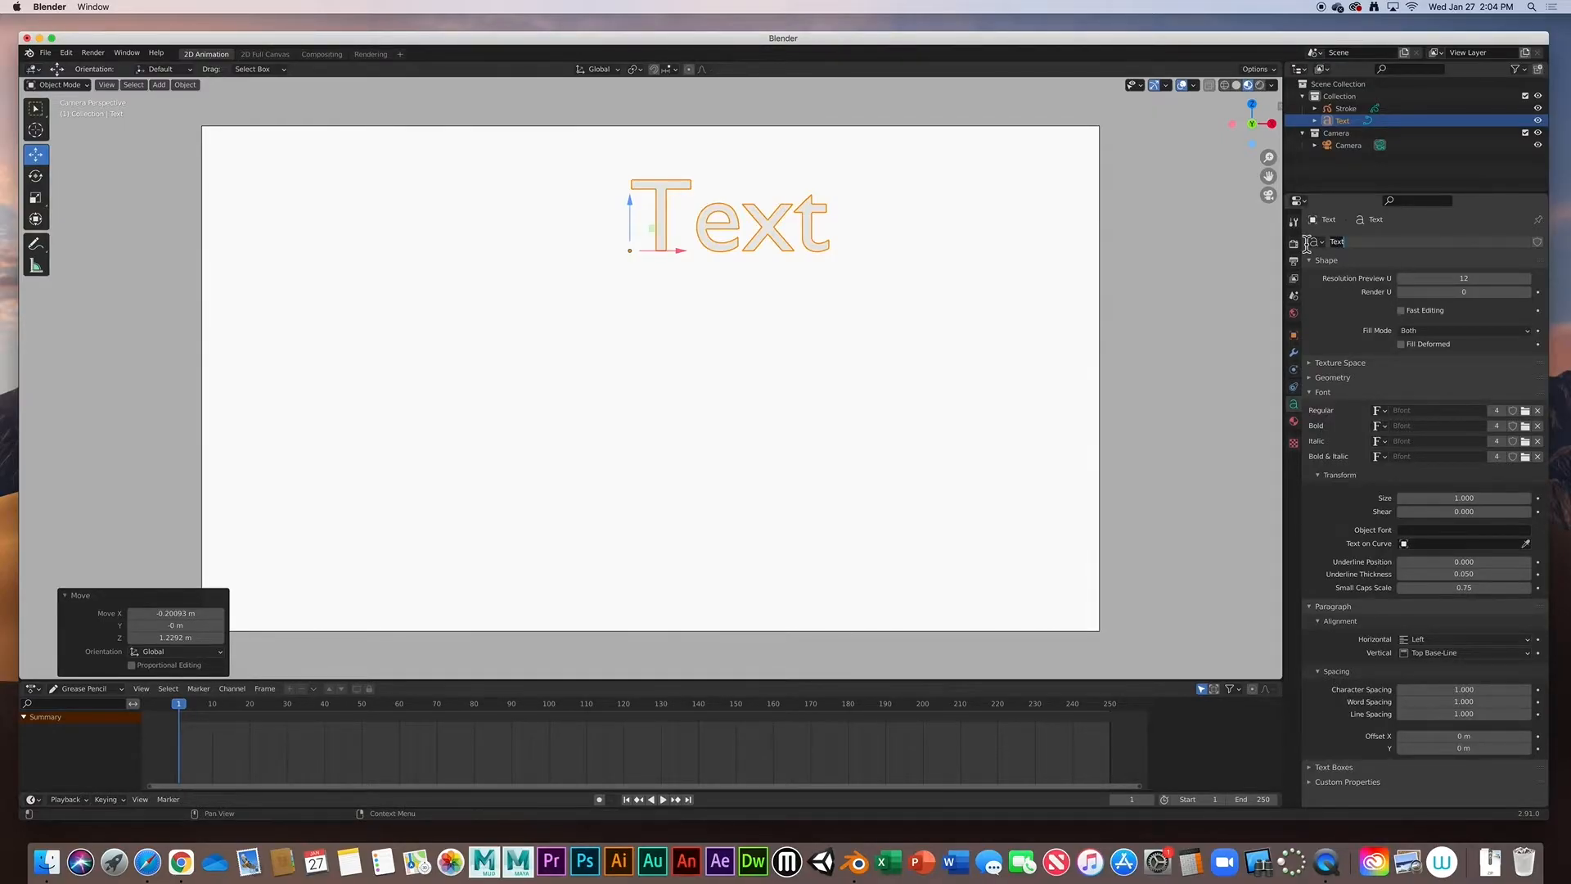
# - Enter Edit Mode on the text object, erase its last three letters and retype "ext"
pyautogui.click(49, 86)
pyautogui.click(51, 114)
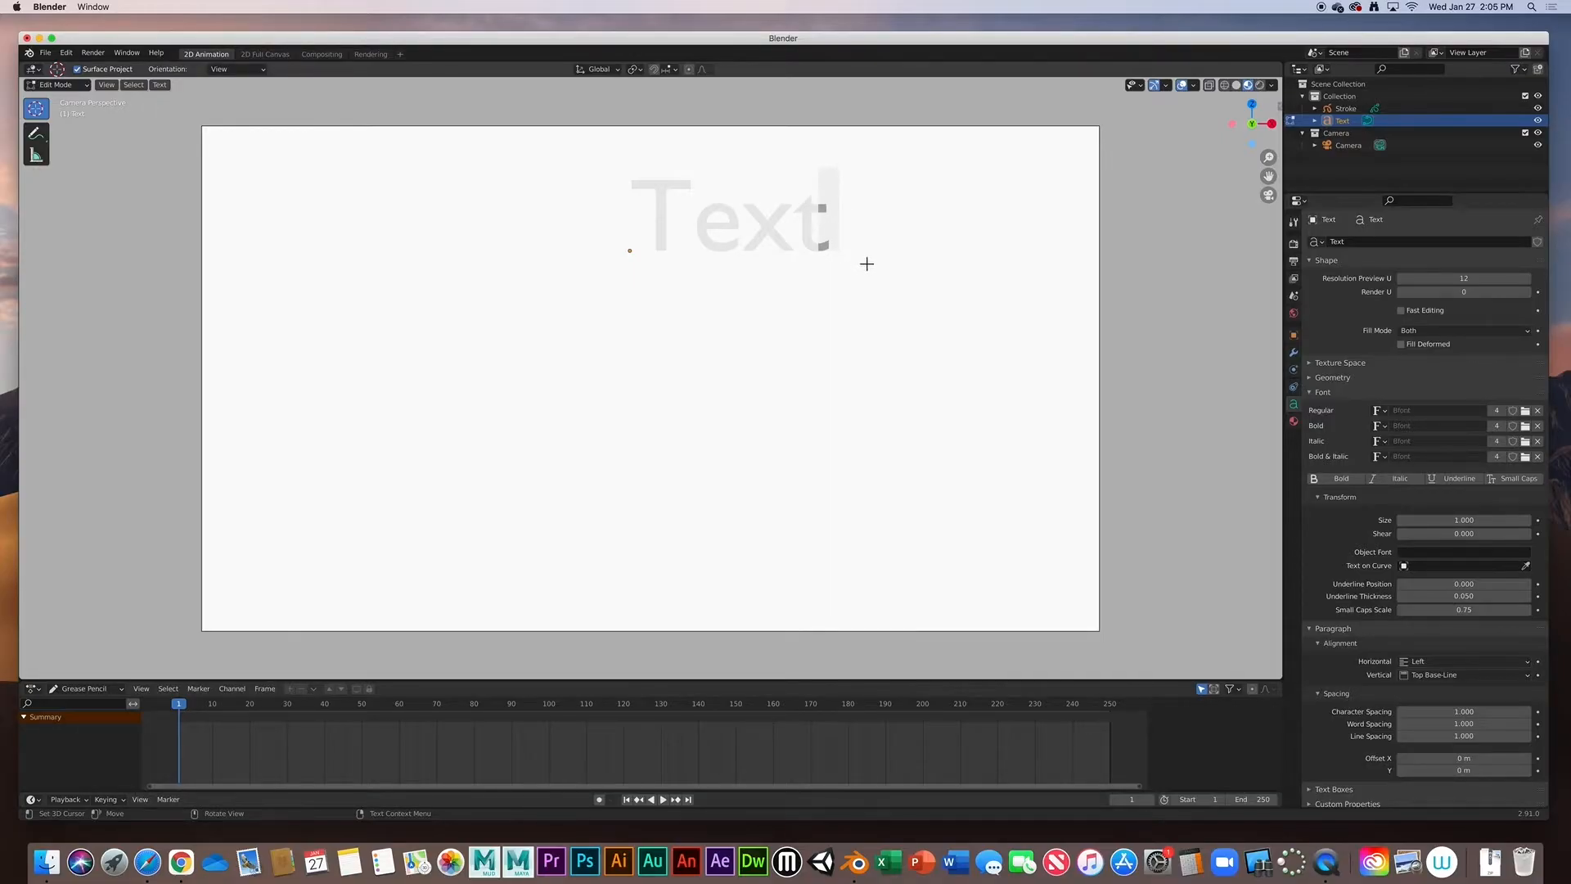
pyautogui.press('BackSpace')
pyautogui.press('BackSpace')
pyautogui.press('BackSpace')
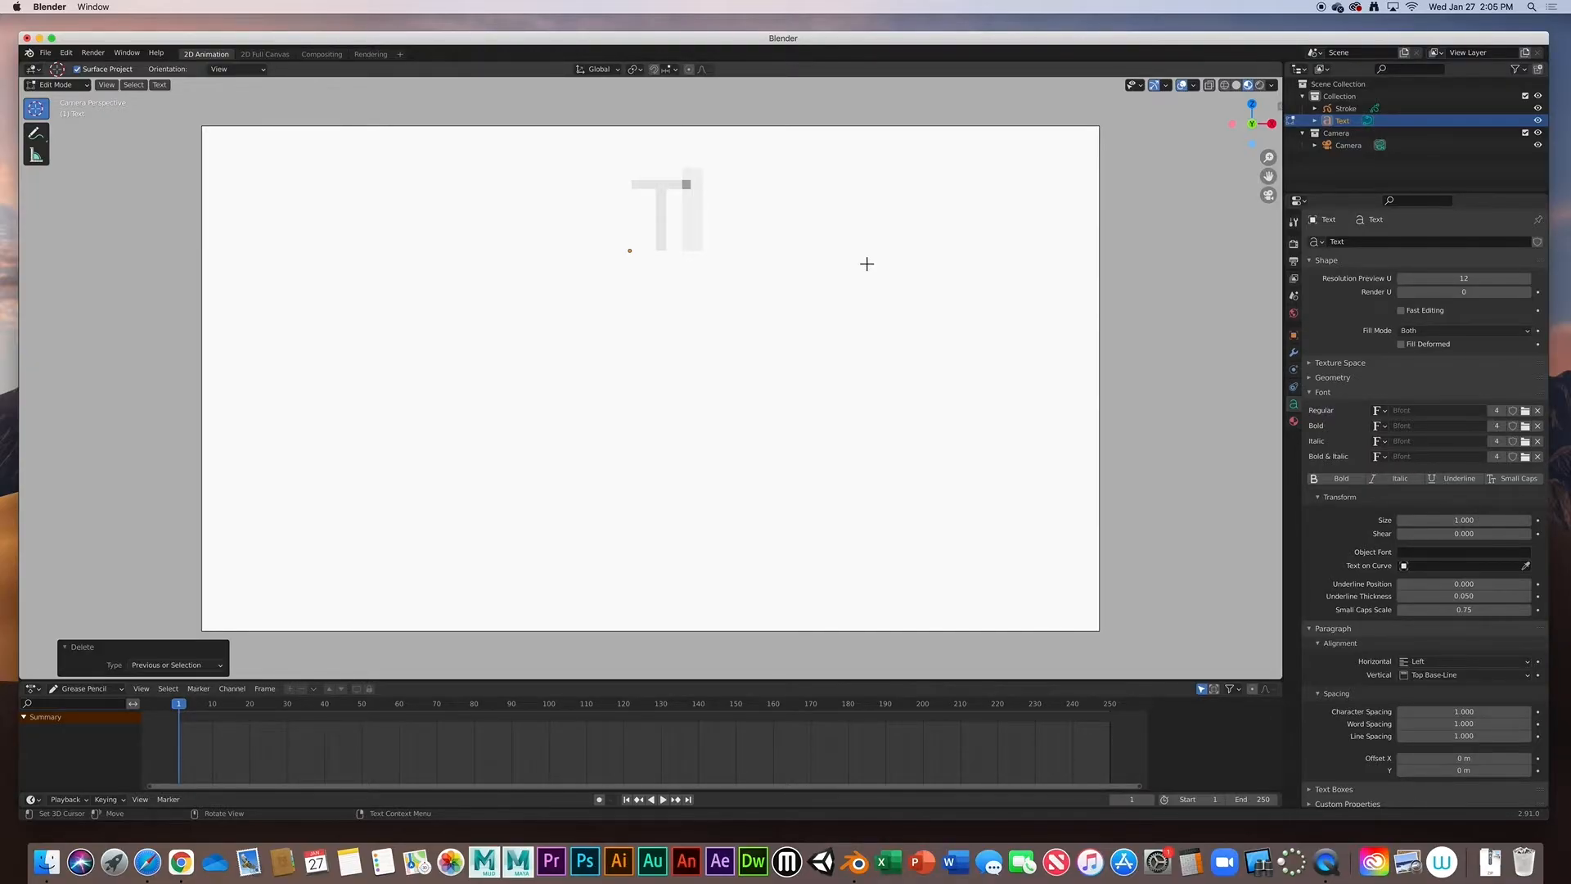
pyautogui.write('ext')
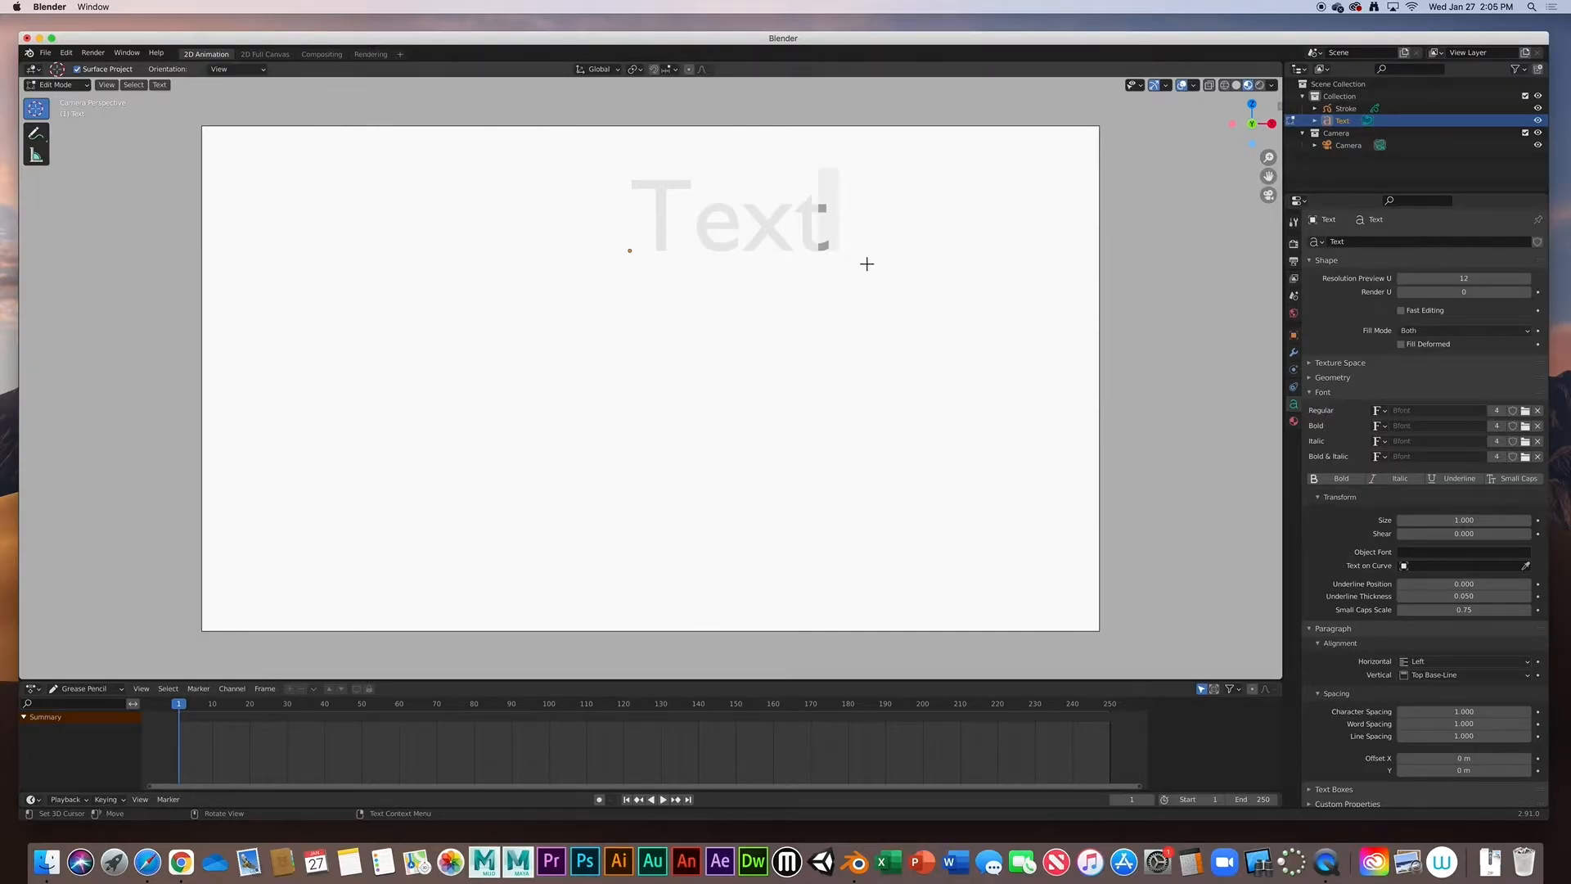
# - Replace the whole text with "Animation" and return to Object Mode
pyautogui.press('ctrl')
pyautogui.hotkey('ctrl', 'a')
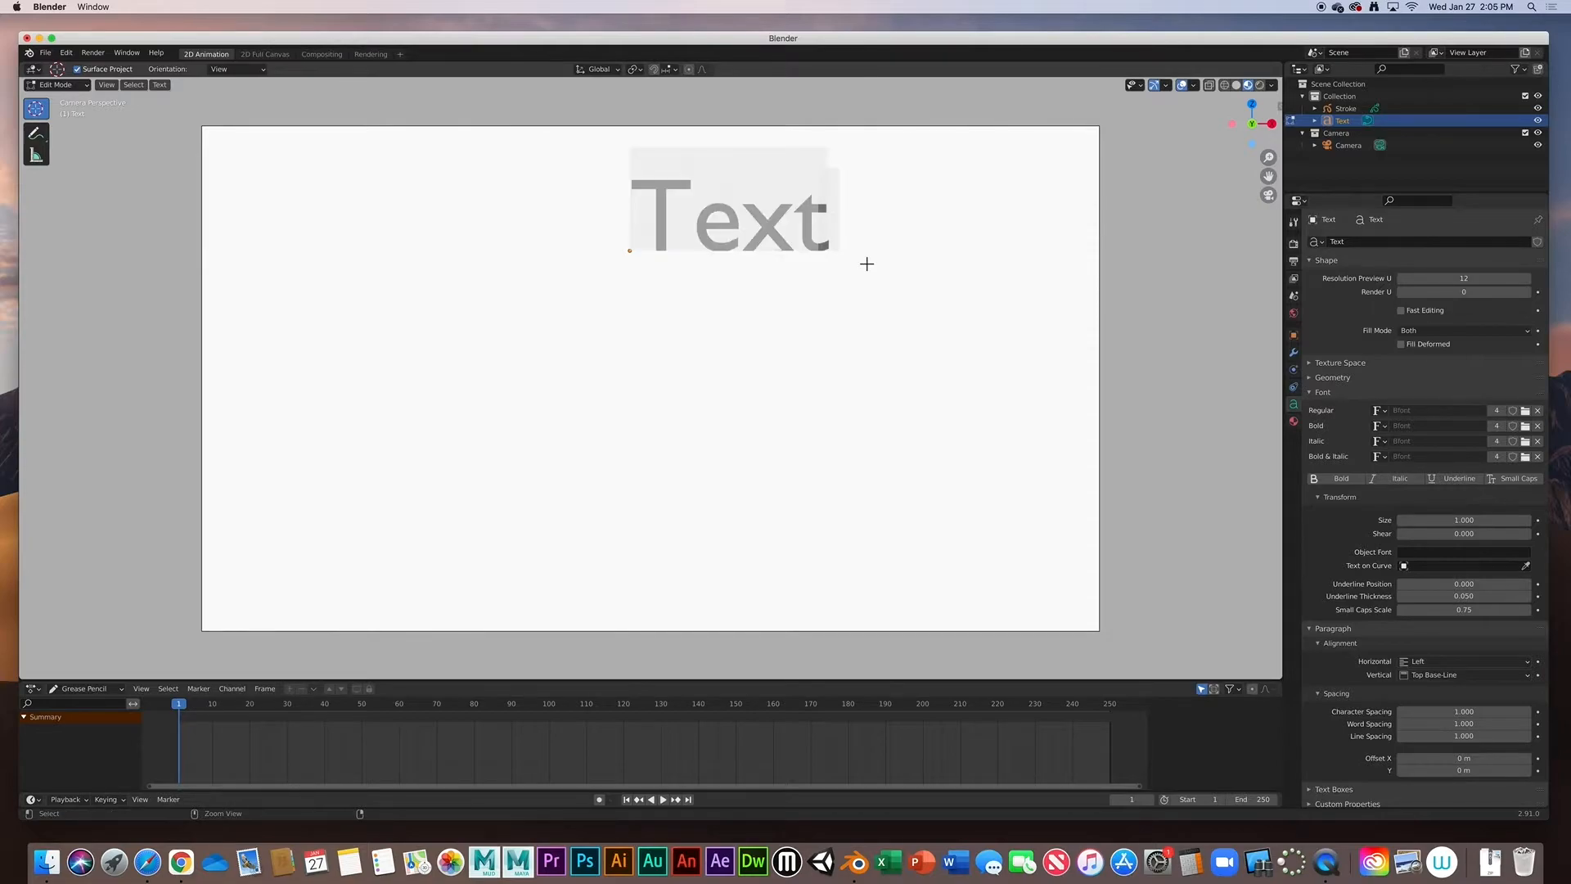
pyautogui.press('shift')
pyautogui.write('Animation')
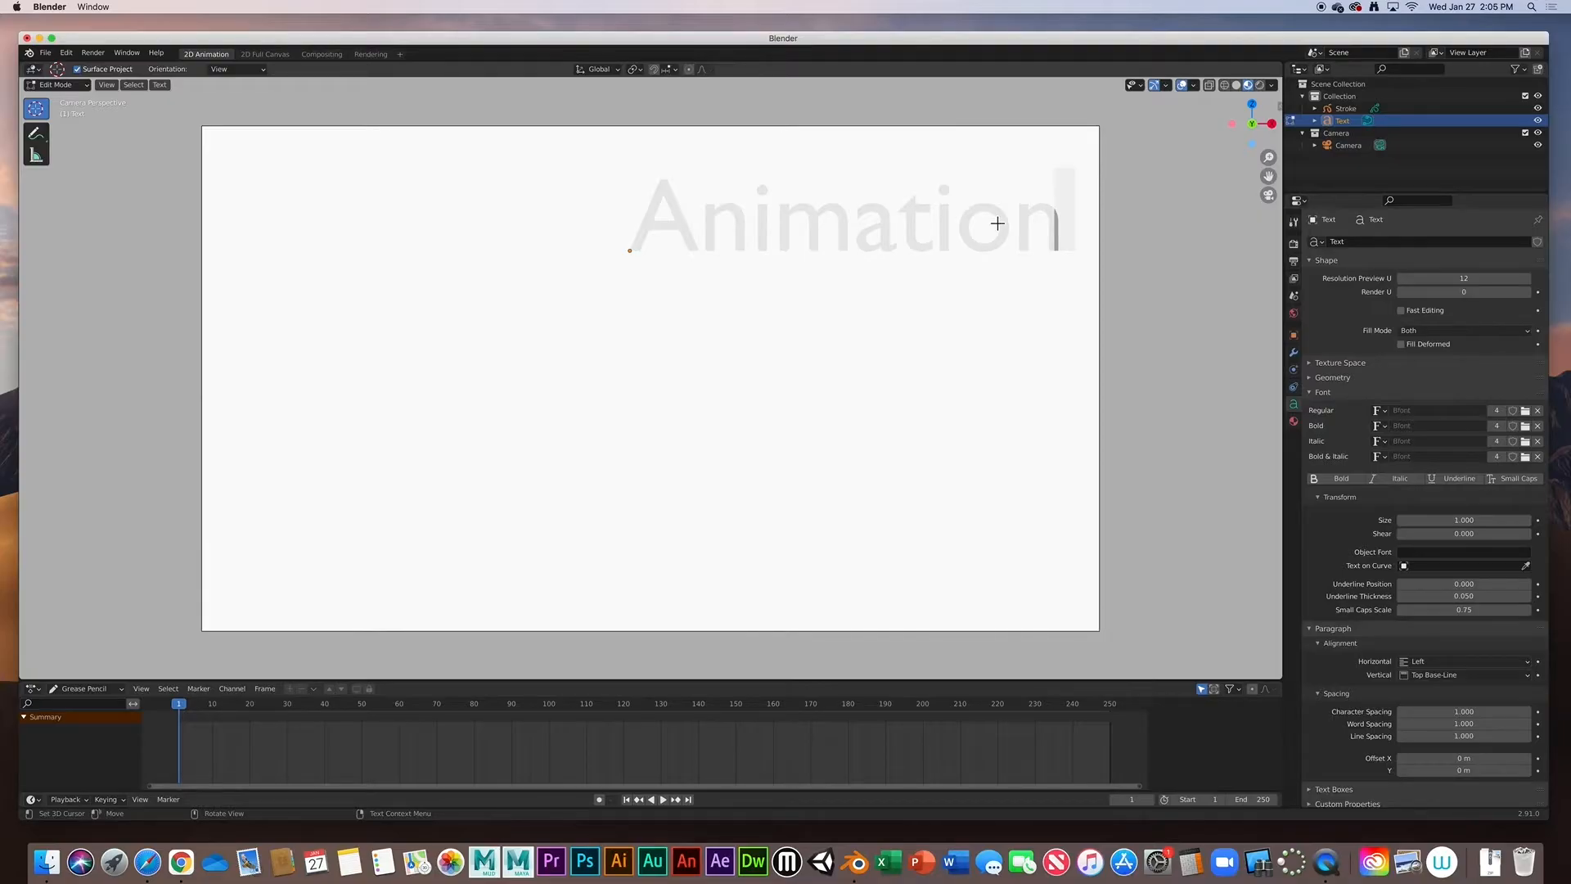
pyautogui.click(72, 85)
pyautogui.click(67, 99)
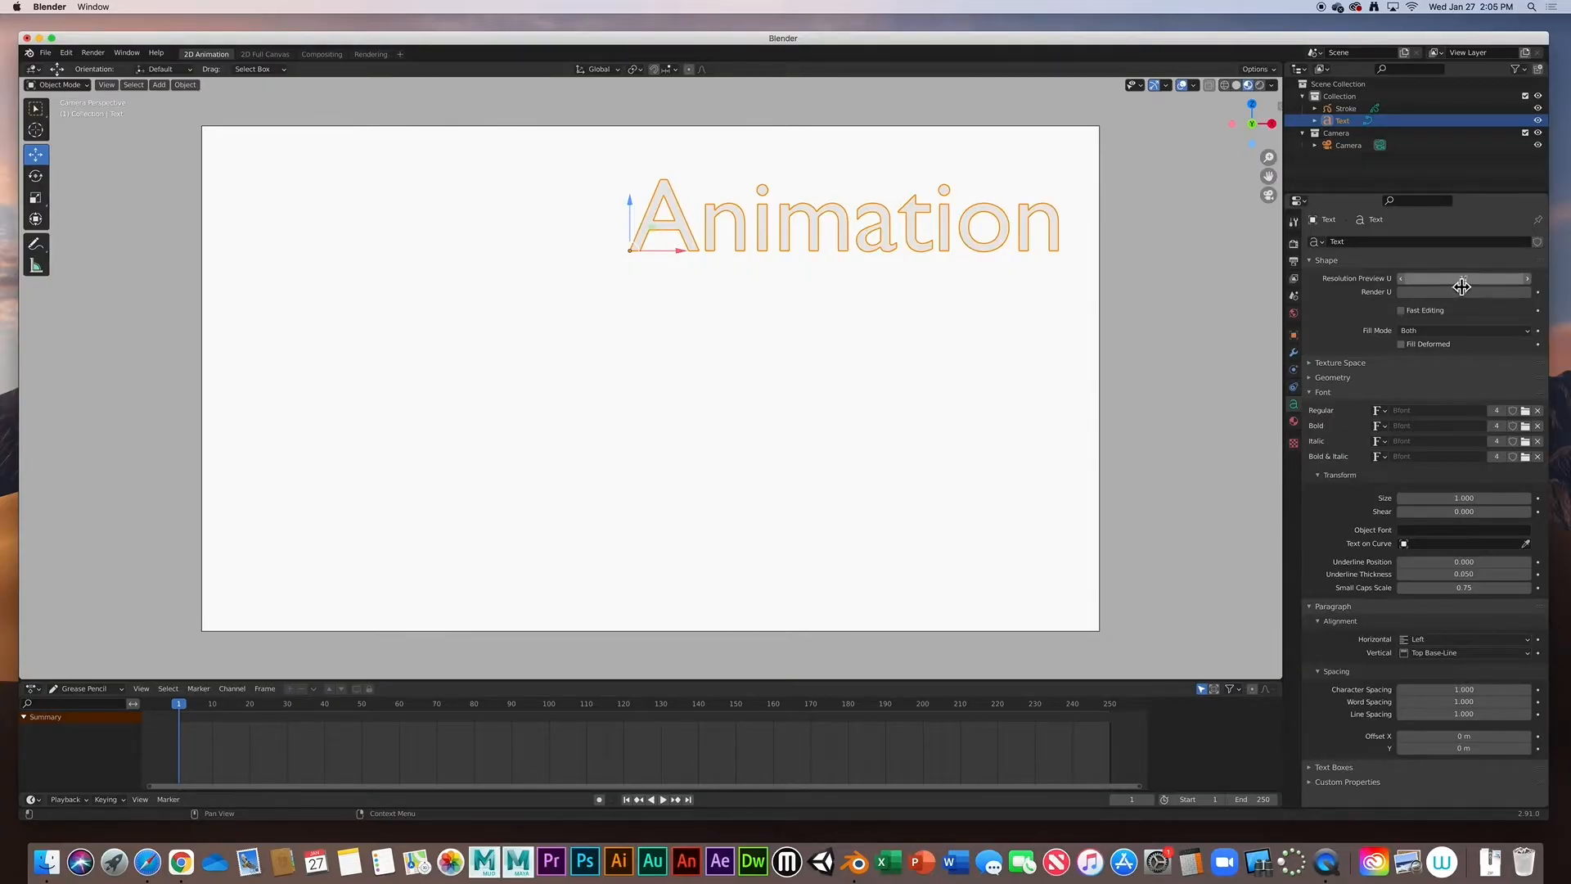
# - Try the text's Resolution Preview U at 1, and set it to 20 for smooth curves
pyautogui.moveTo(1464, 278); pyautogui.dragTo(1440, 278)
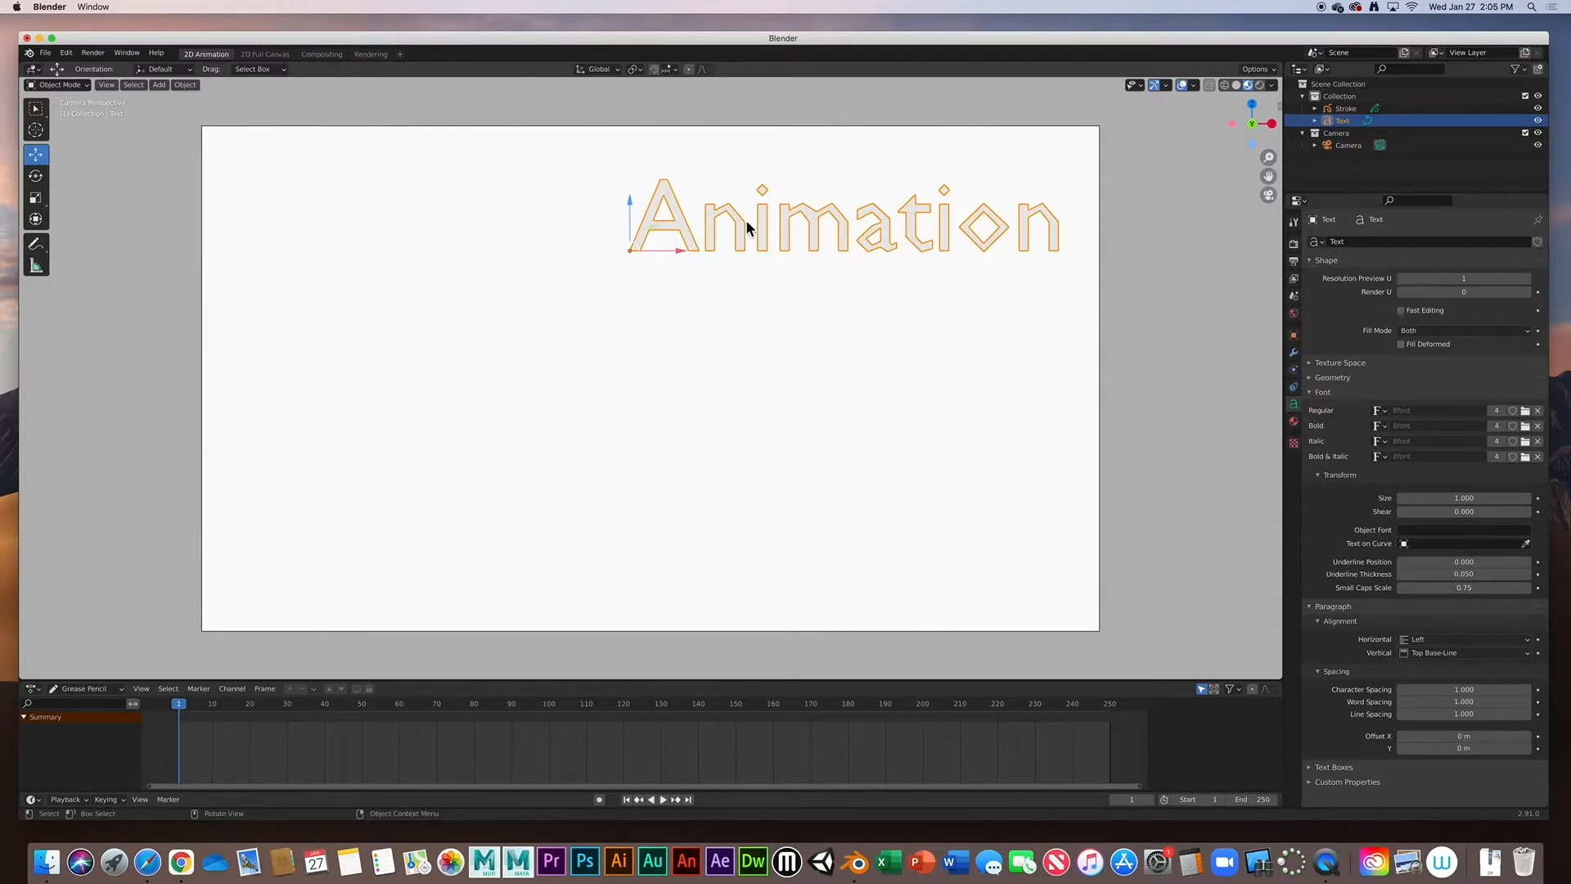
pyautogui.moveTo(1455, 280); pyautogui.dragTo(1522, 278)
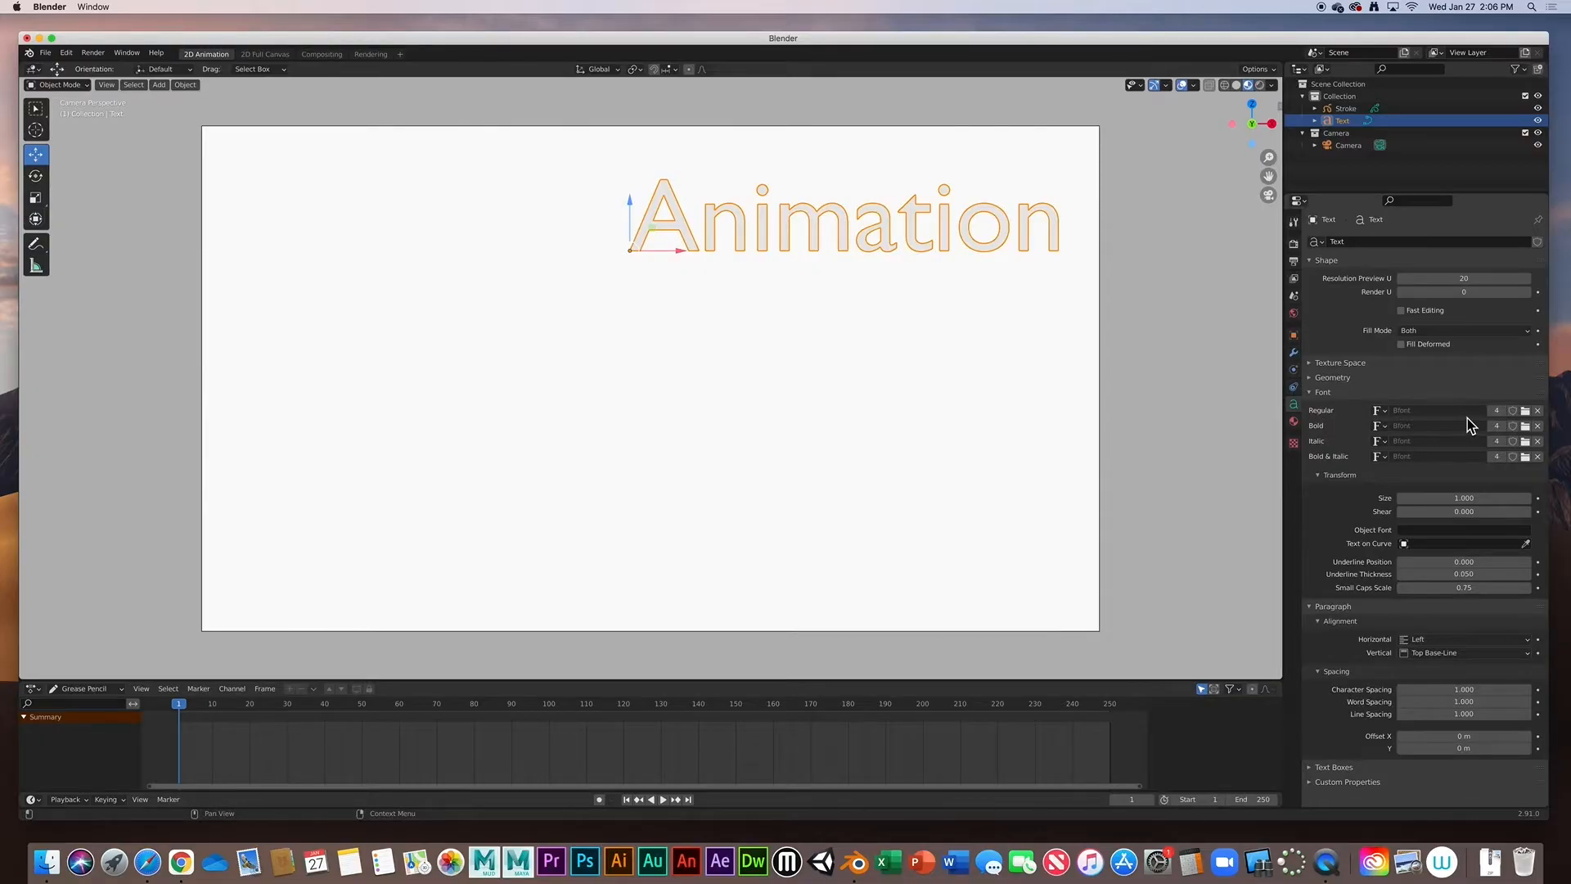
# - Check the fonts available for the Regular style, and switch to Chrome to search Google for "free fonts"
pyautogui.click(1380, 411)
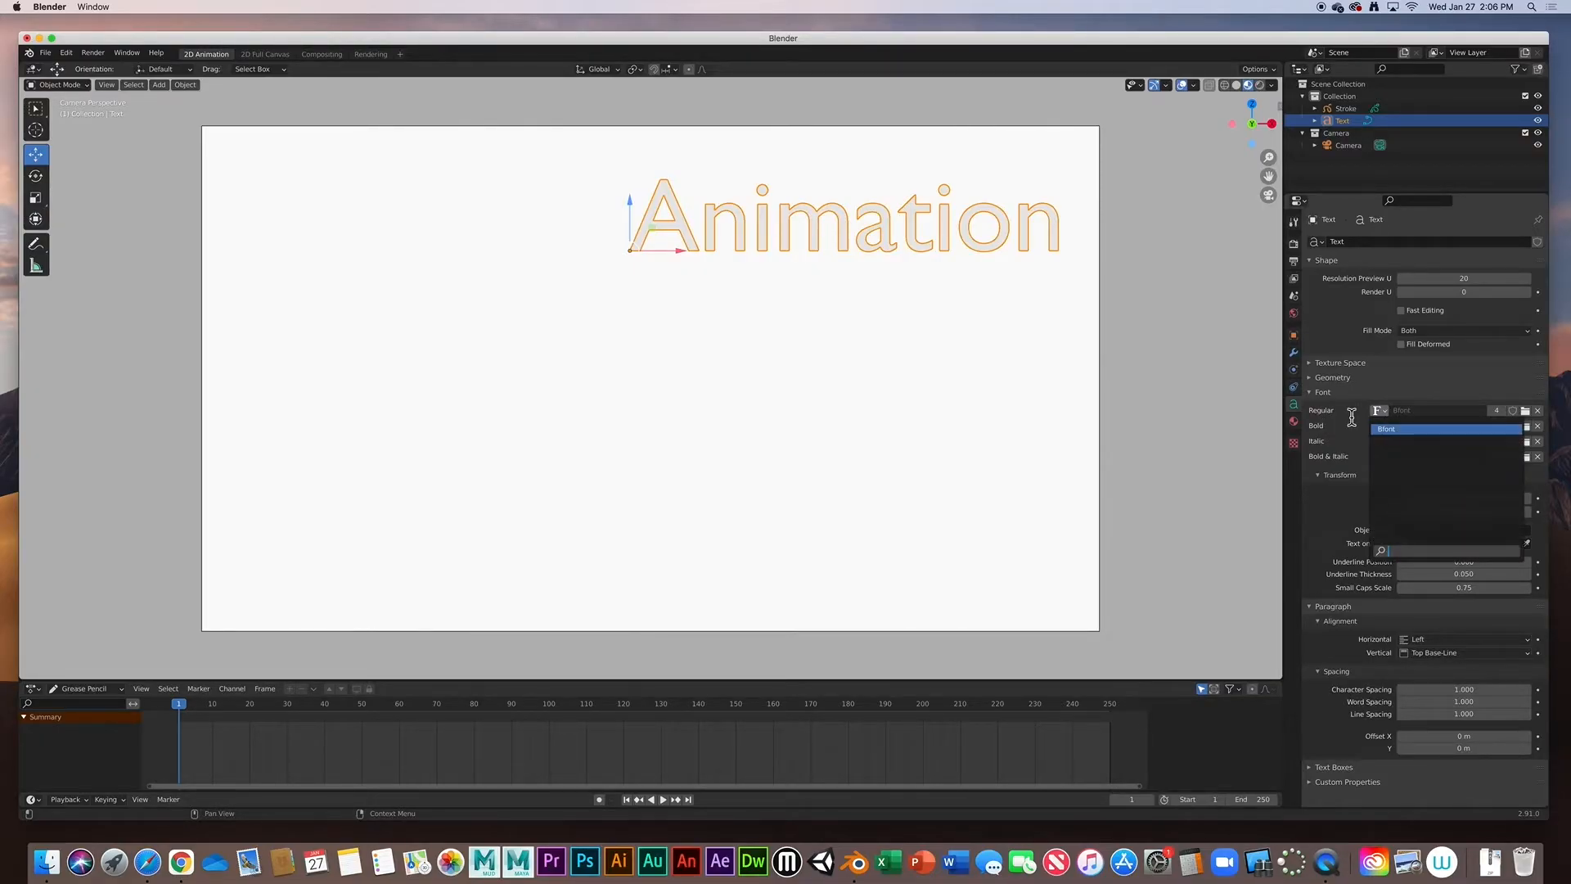
pyautogui.click(1355, 416)
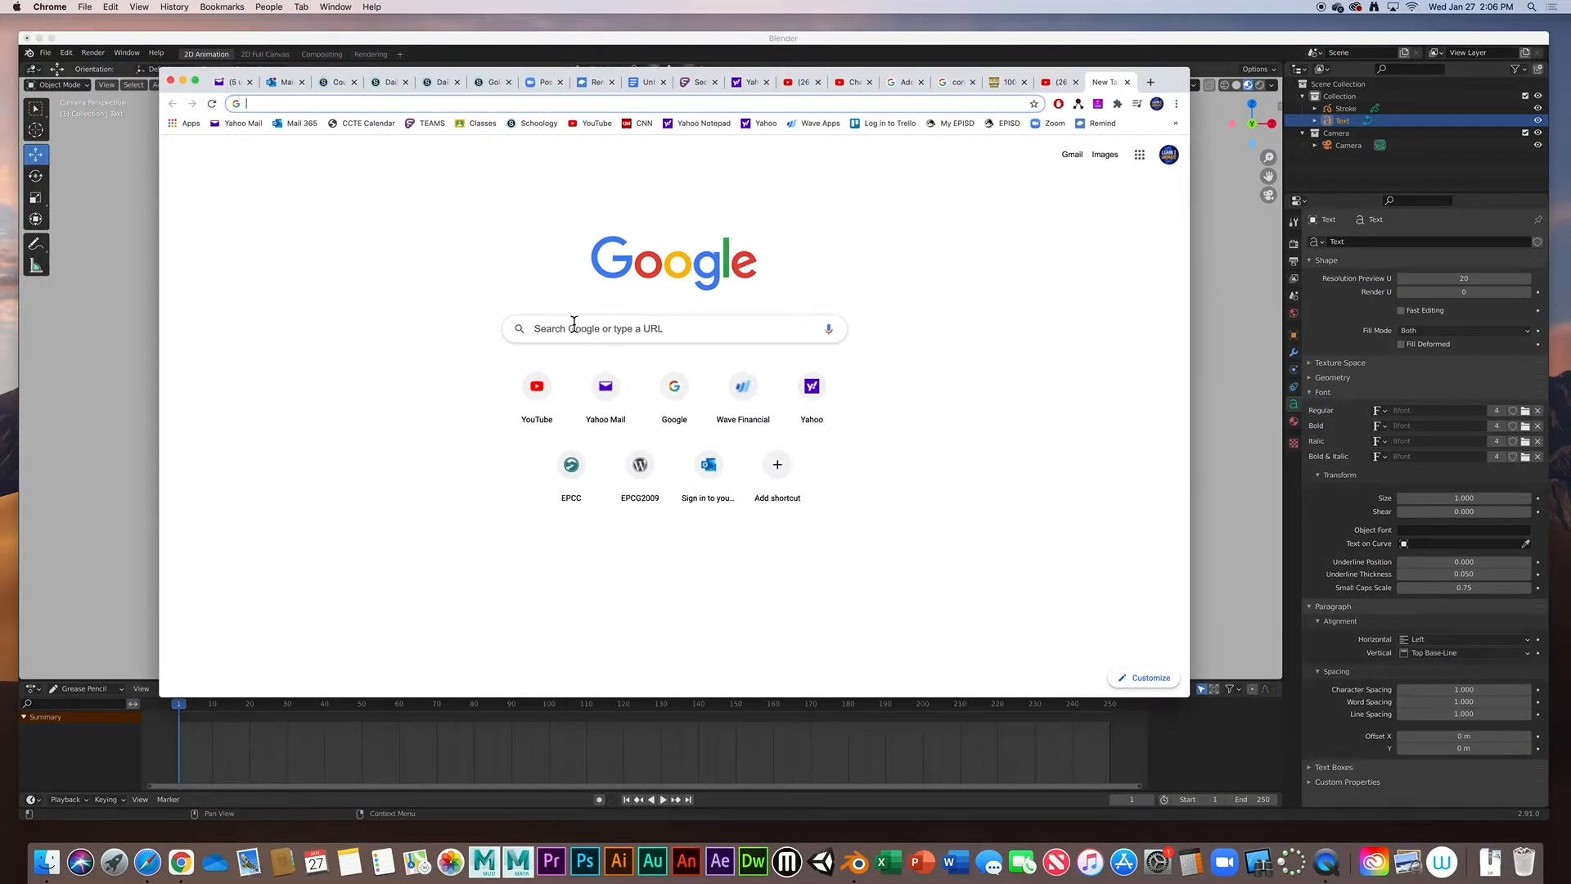
pyautogui.write('f')
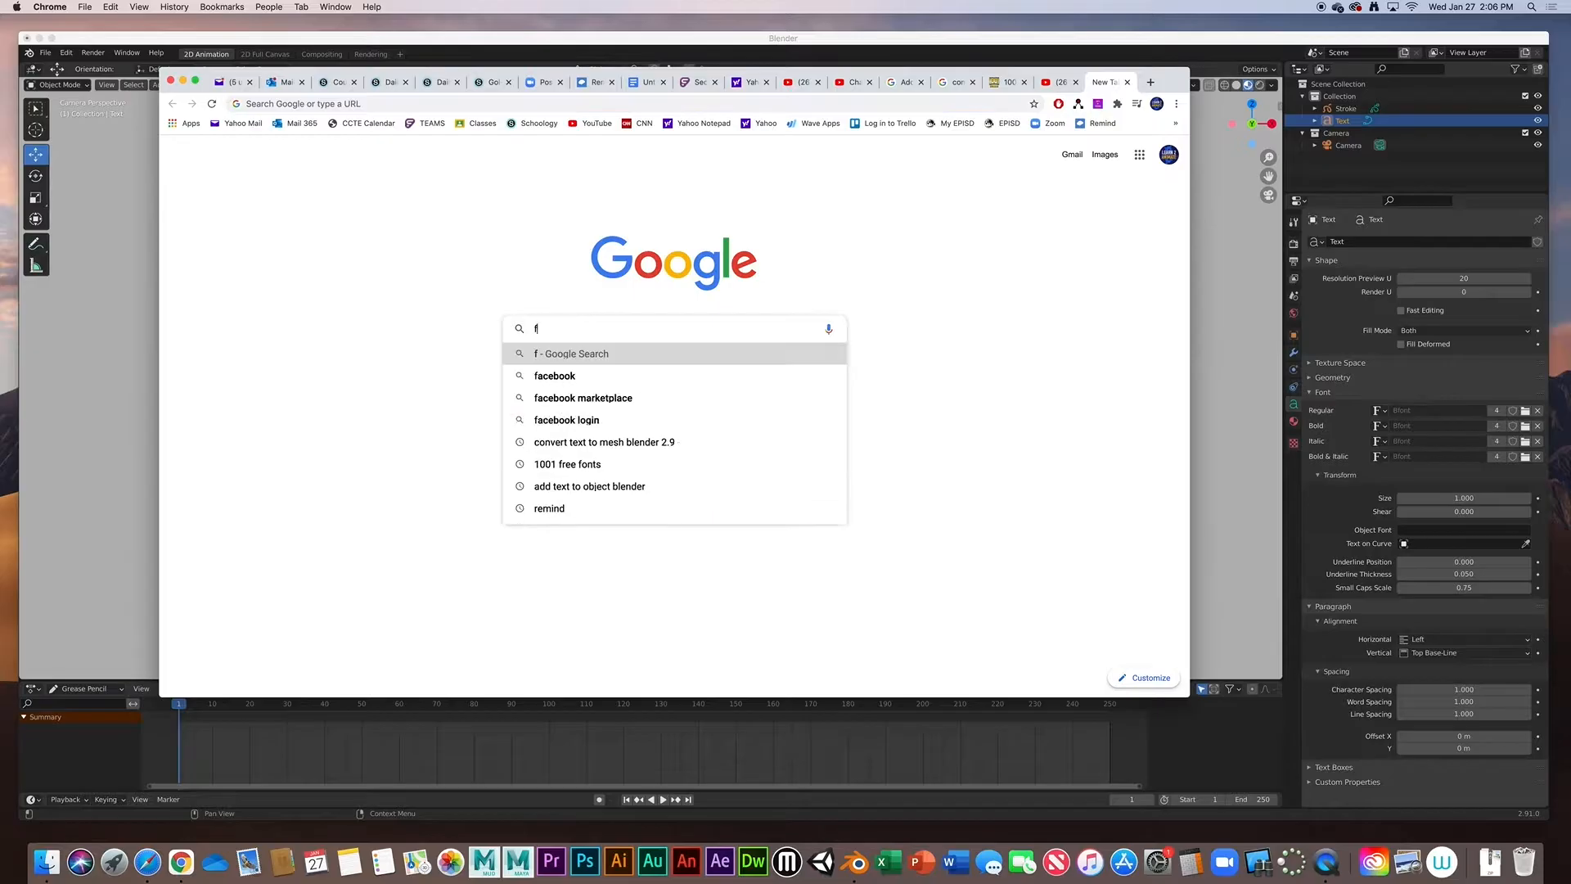
pyautogui.write('ree fonts')
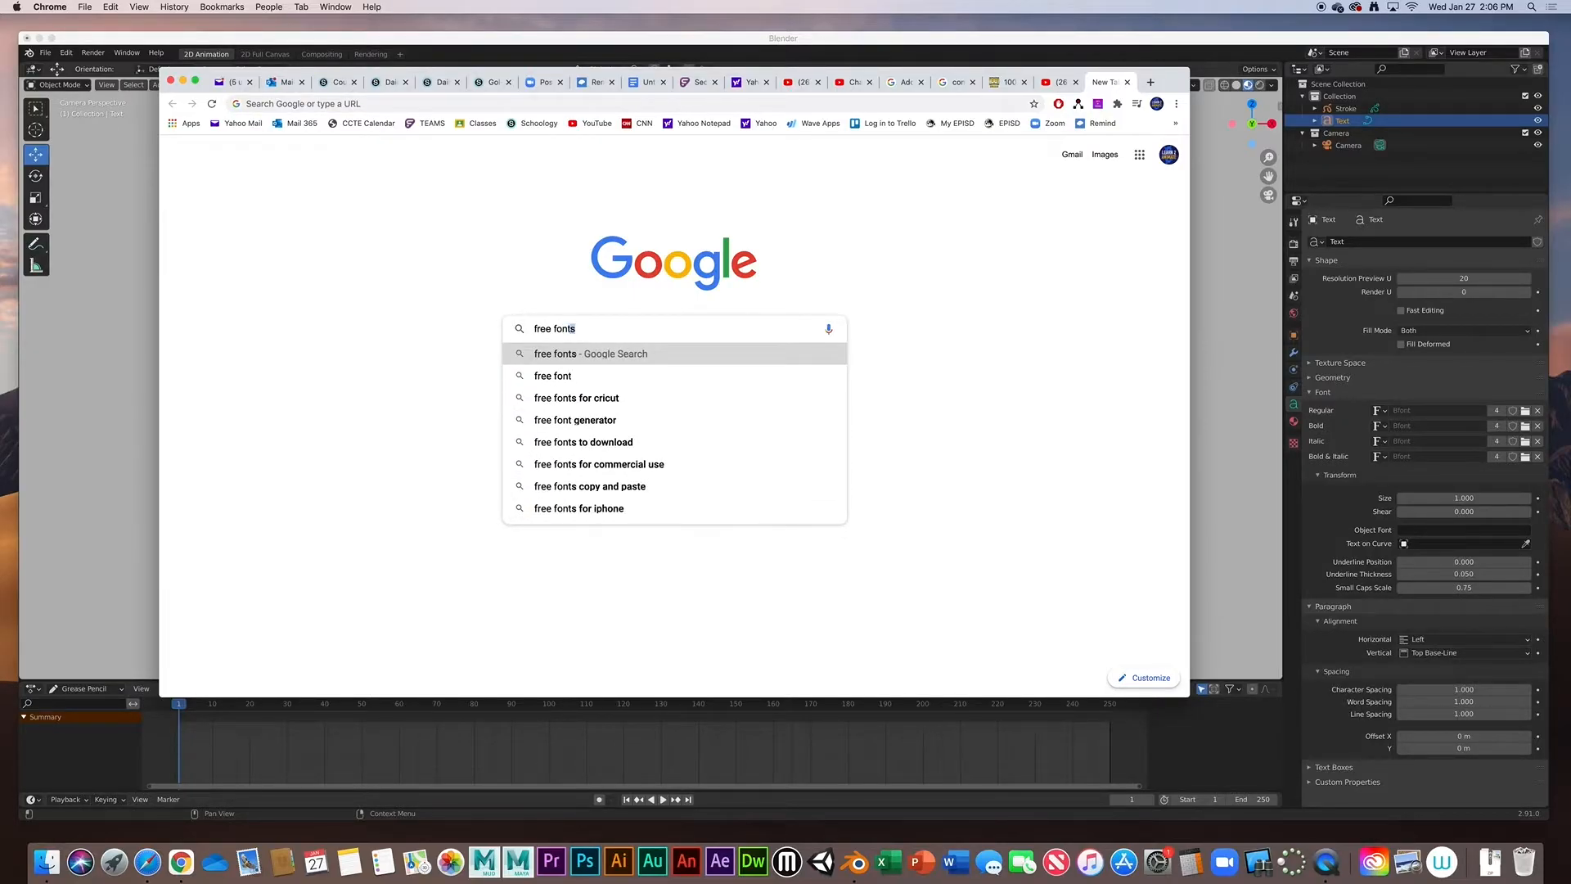
pyautogui.press('Return')
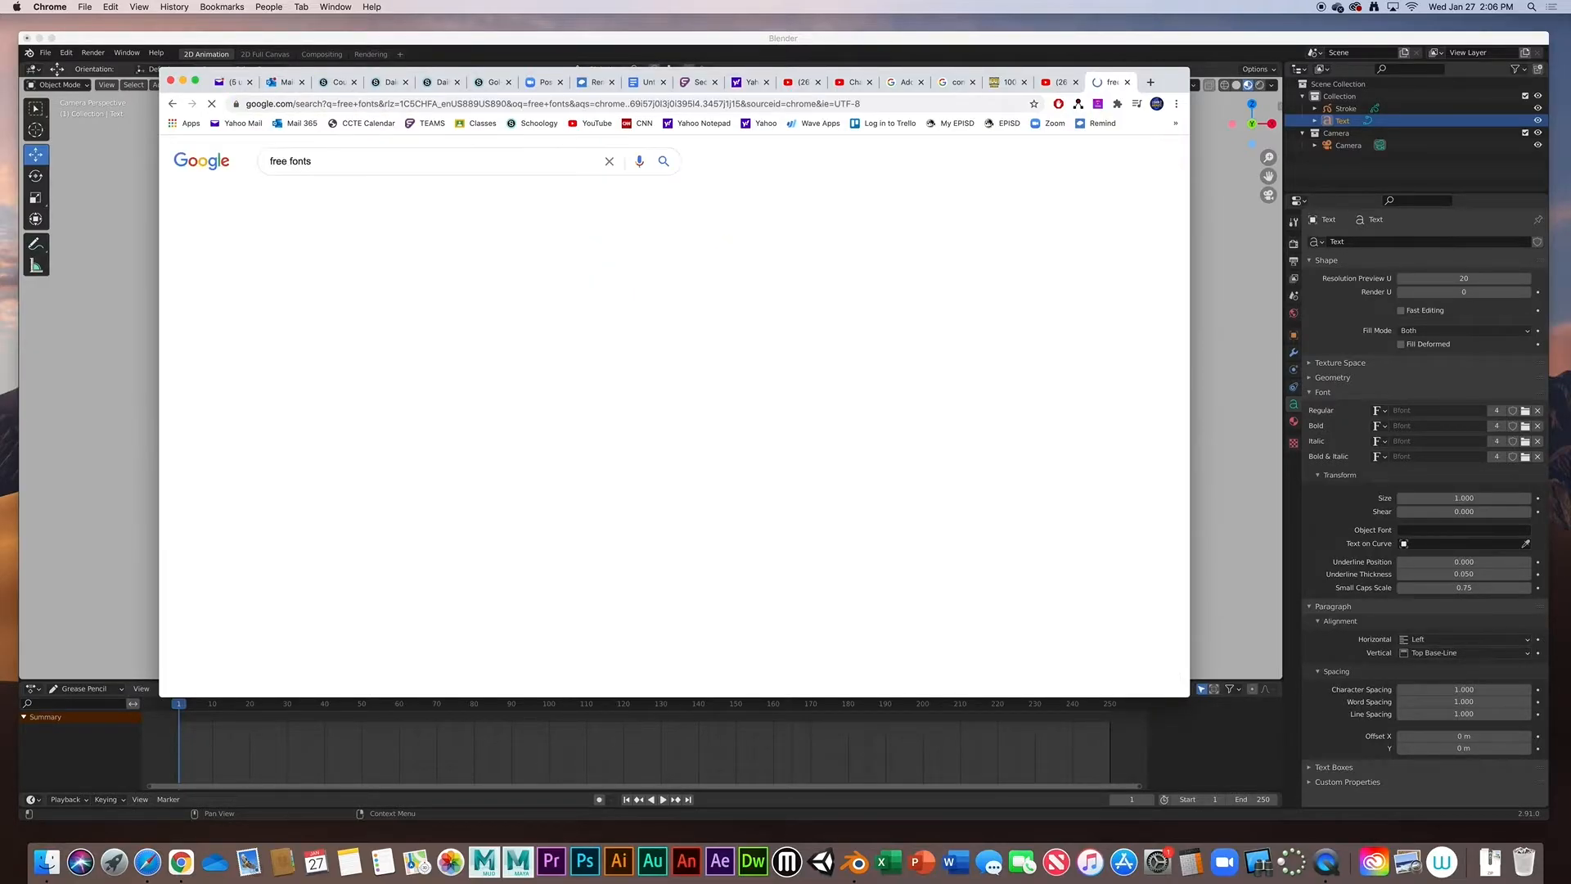
# - Open the 1001 Free Fonts site from the search results, browse its new fonts, and return to Blender
pyautogui.scroll(-3, 301, 495)
pyautogui.scroll(3, 365, 457)
pyautogui.click(321, 265)
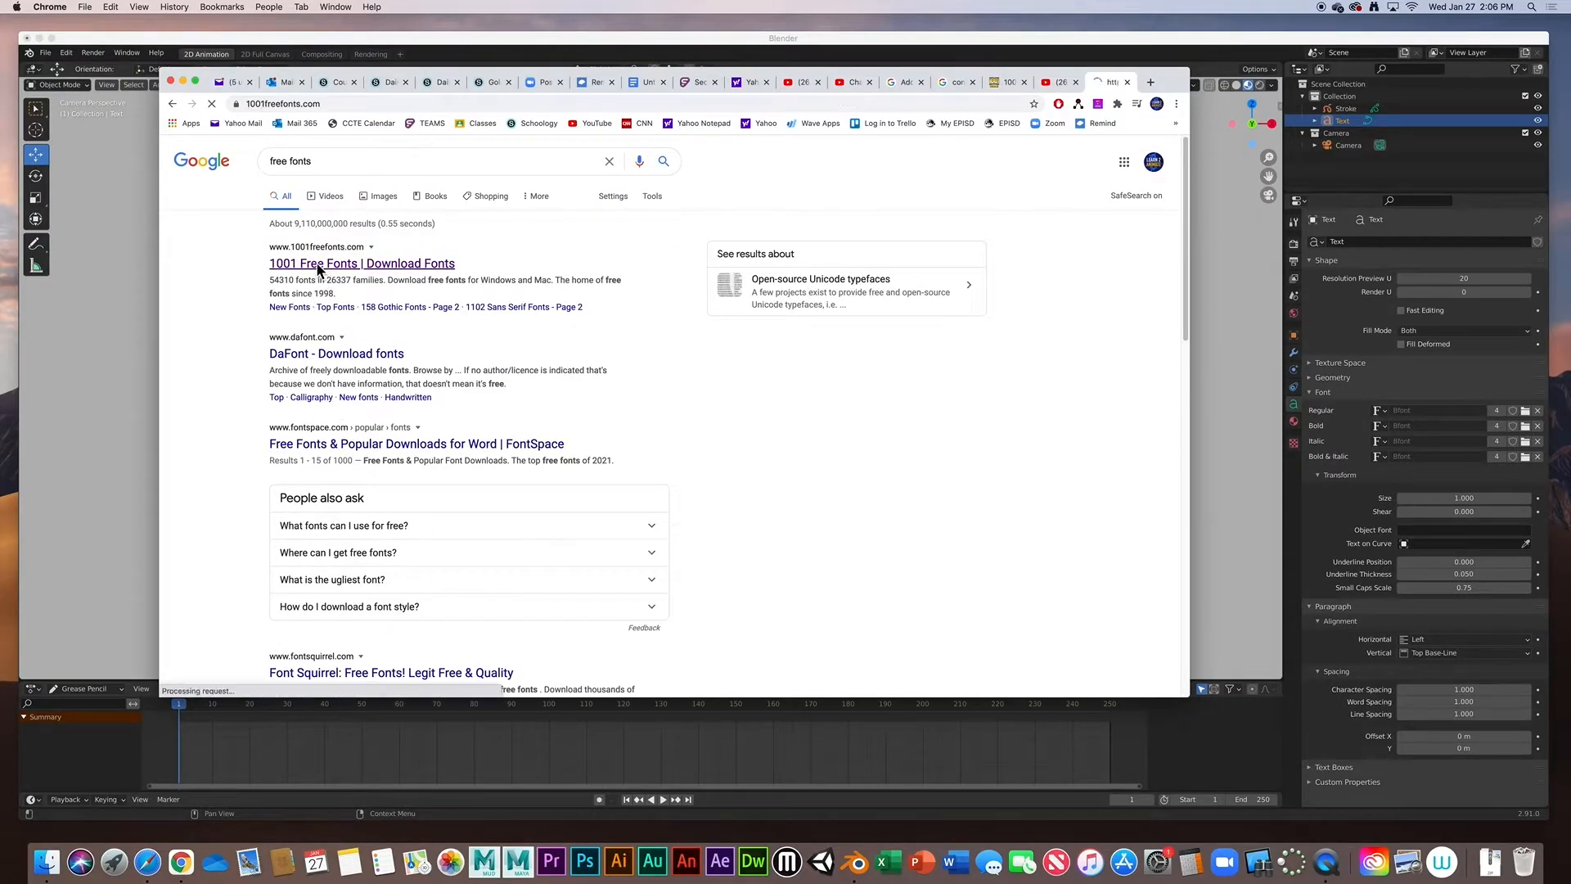
pyautogui.scroll(-15, 666, 365)
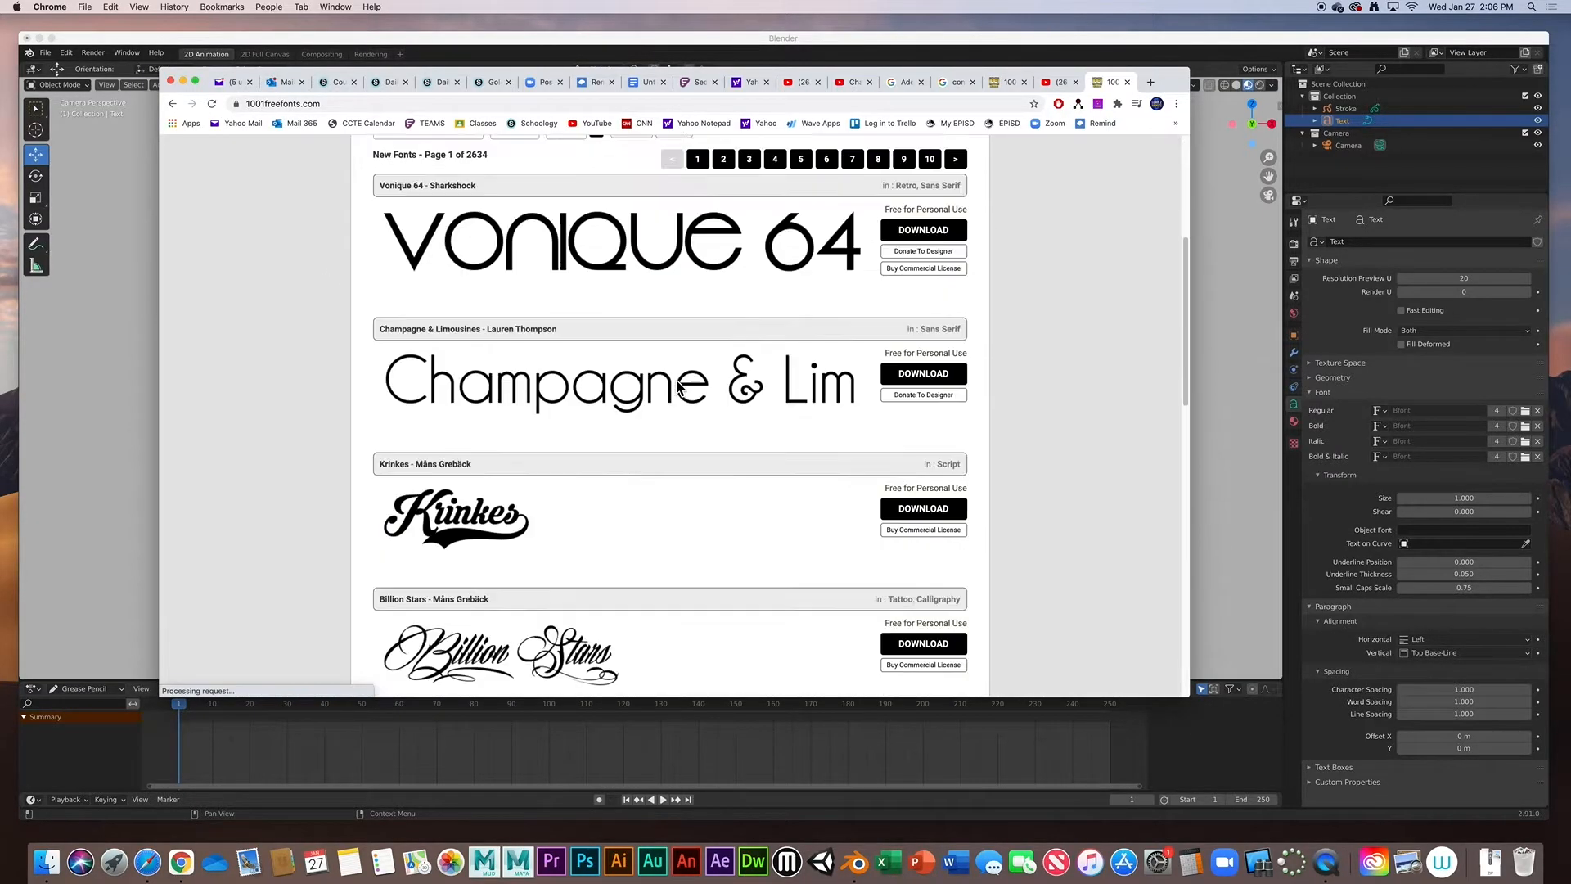
pyautogui.scroll(-4, 679, 392)
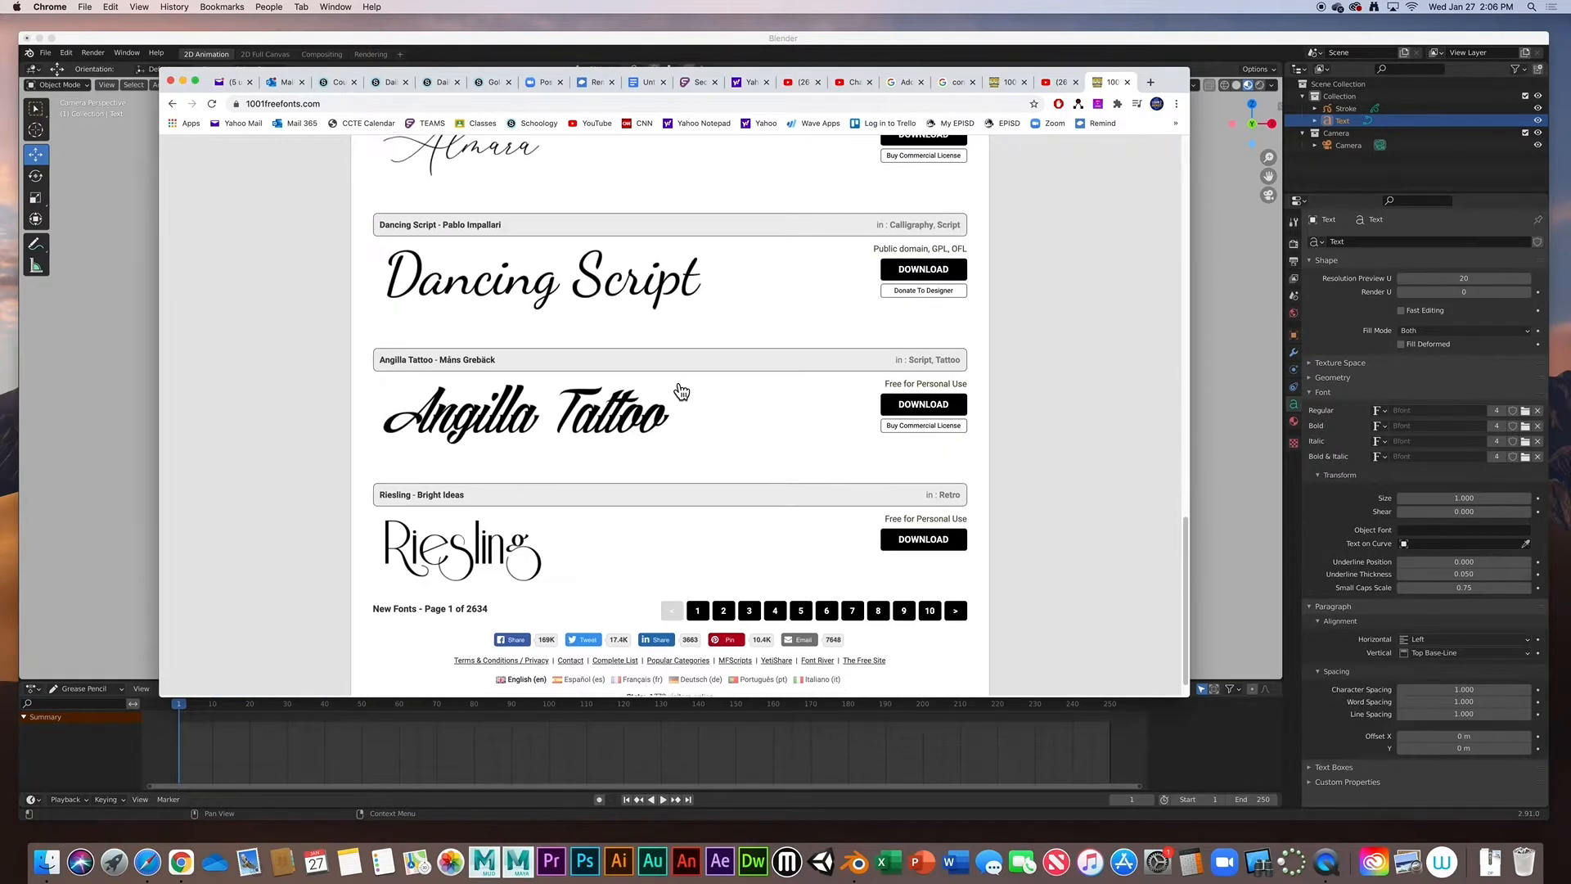
pyautogui.scroll(4, 577, 392)
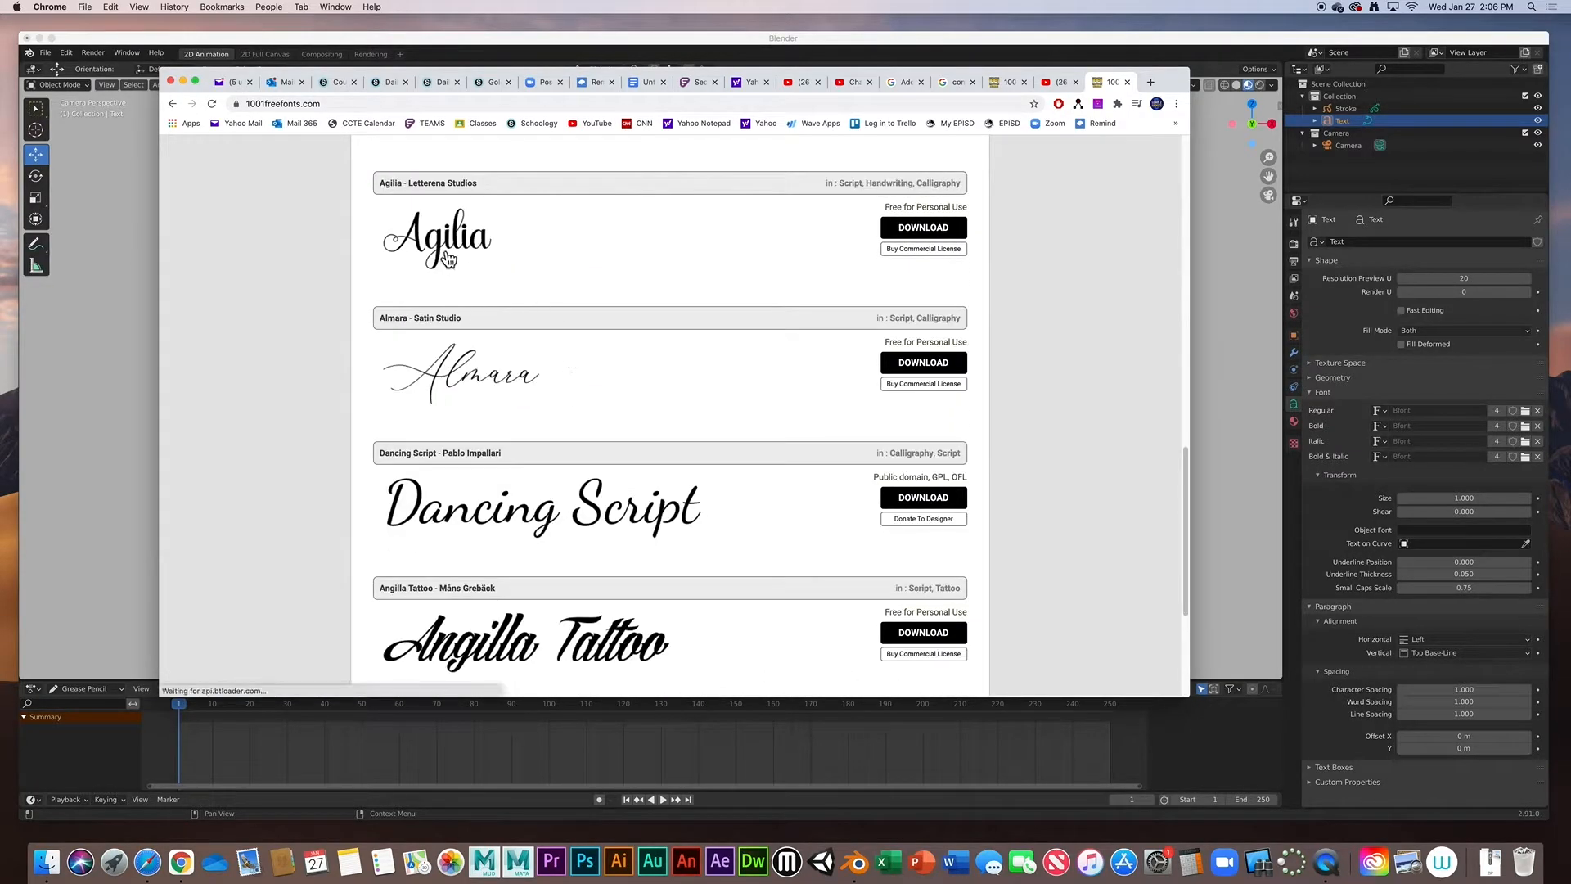
pyautogui.click(939, 237)
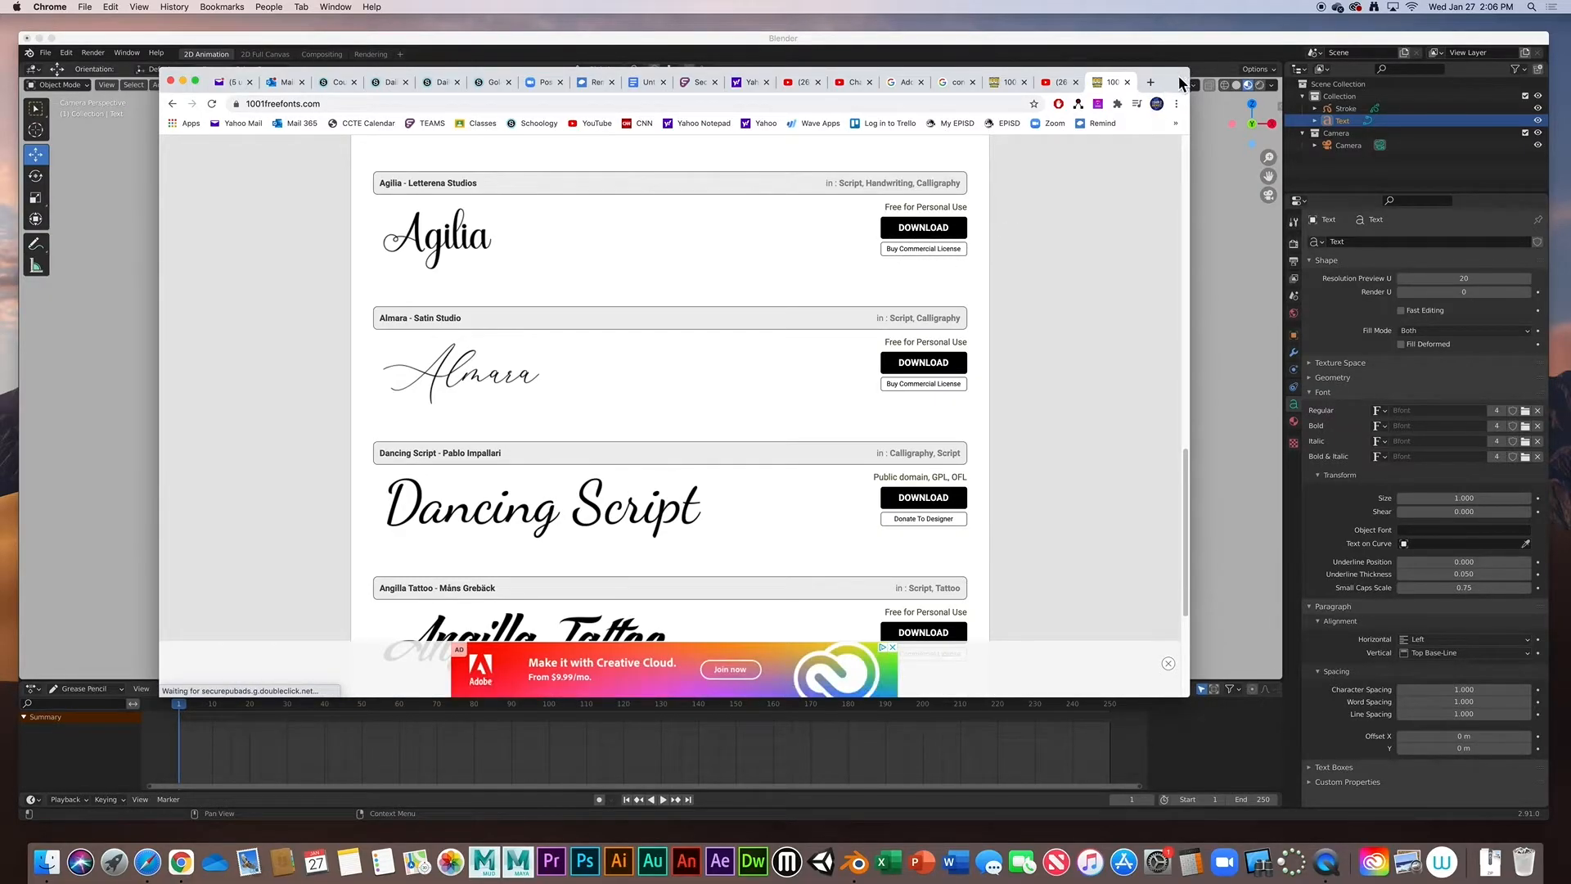
pyautogui.moveTo(1180, 85); pyautogui.dragTo(1532, 267)
pyautogui.press('super+m')
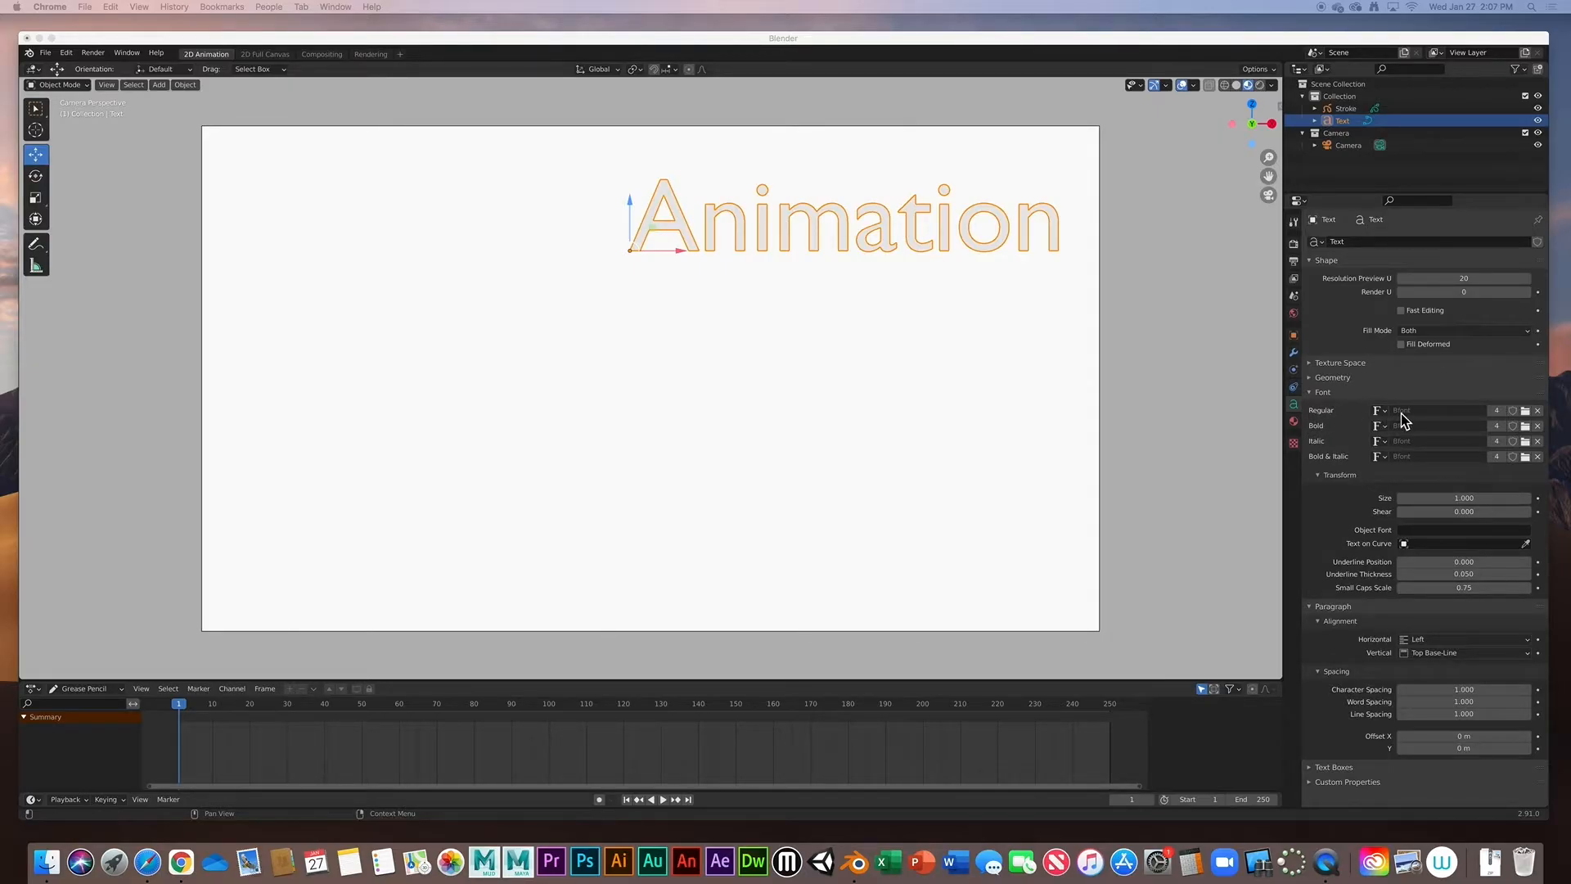
# - Load Champagne & Limousines.ttf from the Desktop's champagne---limousines folder as the text's Regular font
pyautogui.click(1525, 412)
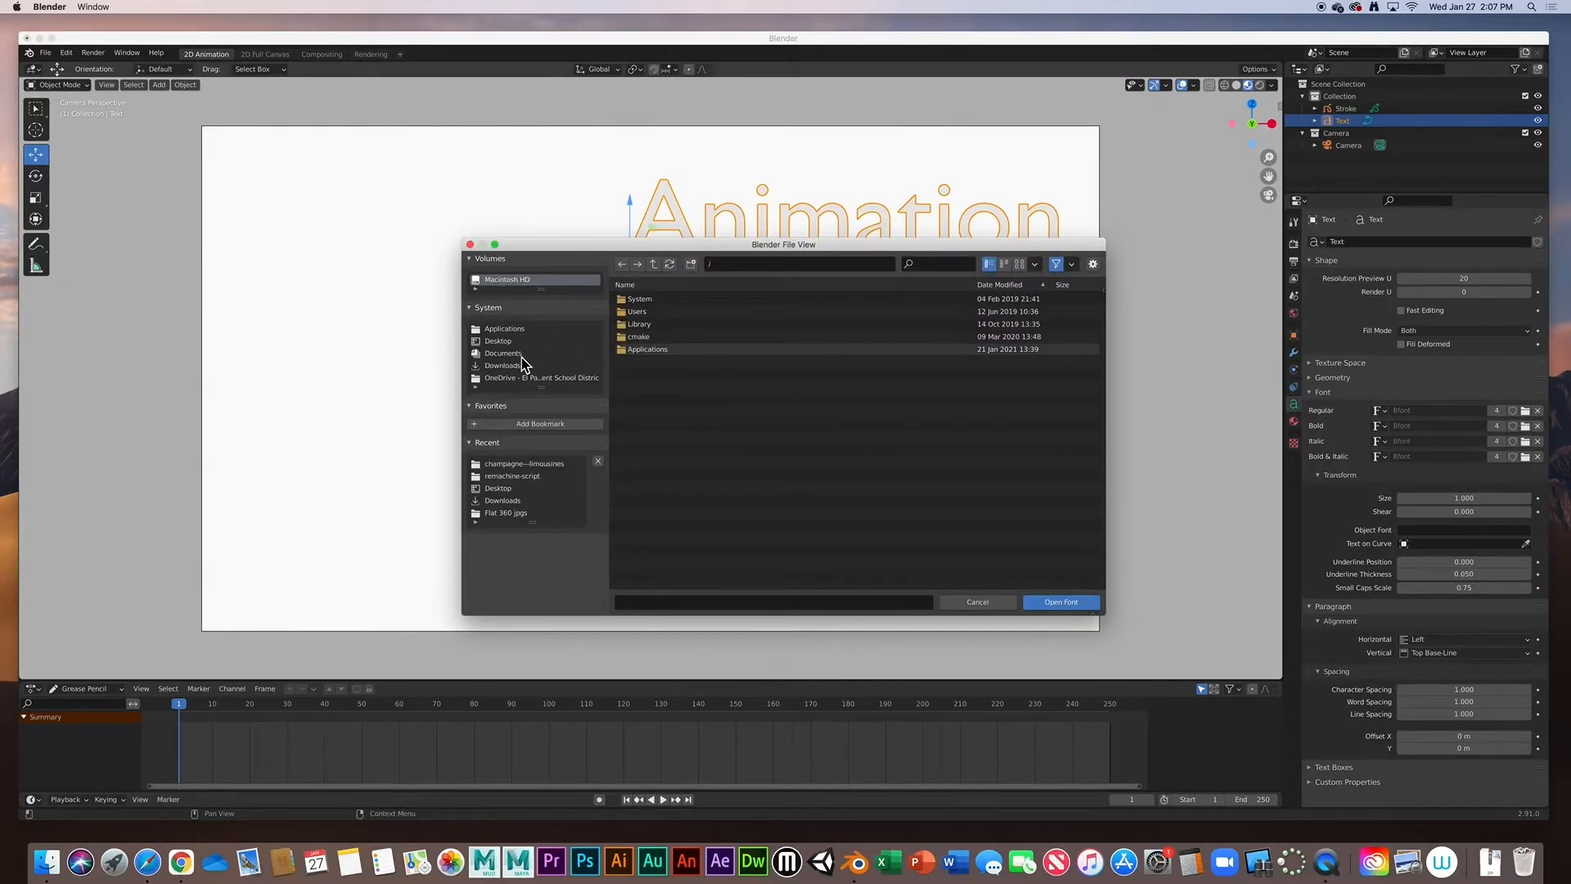
pyautogui.click(505, 341)
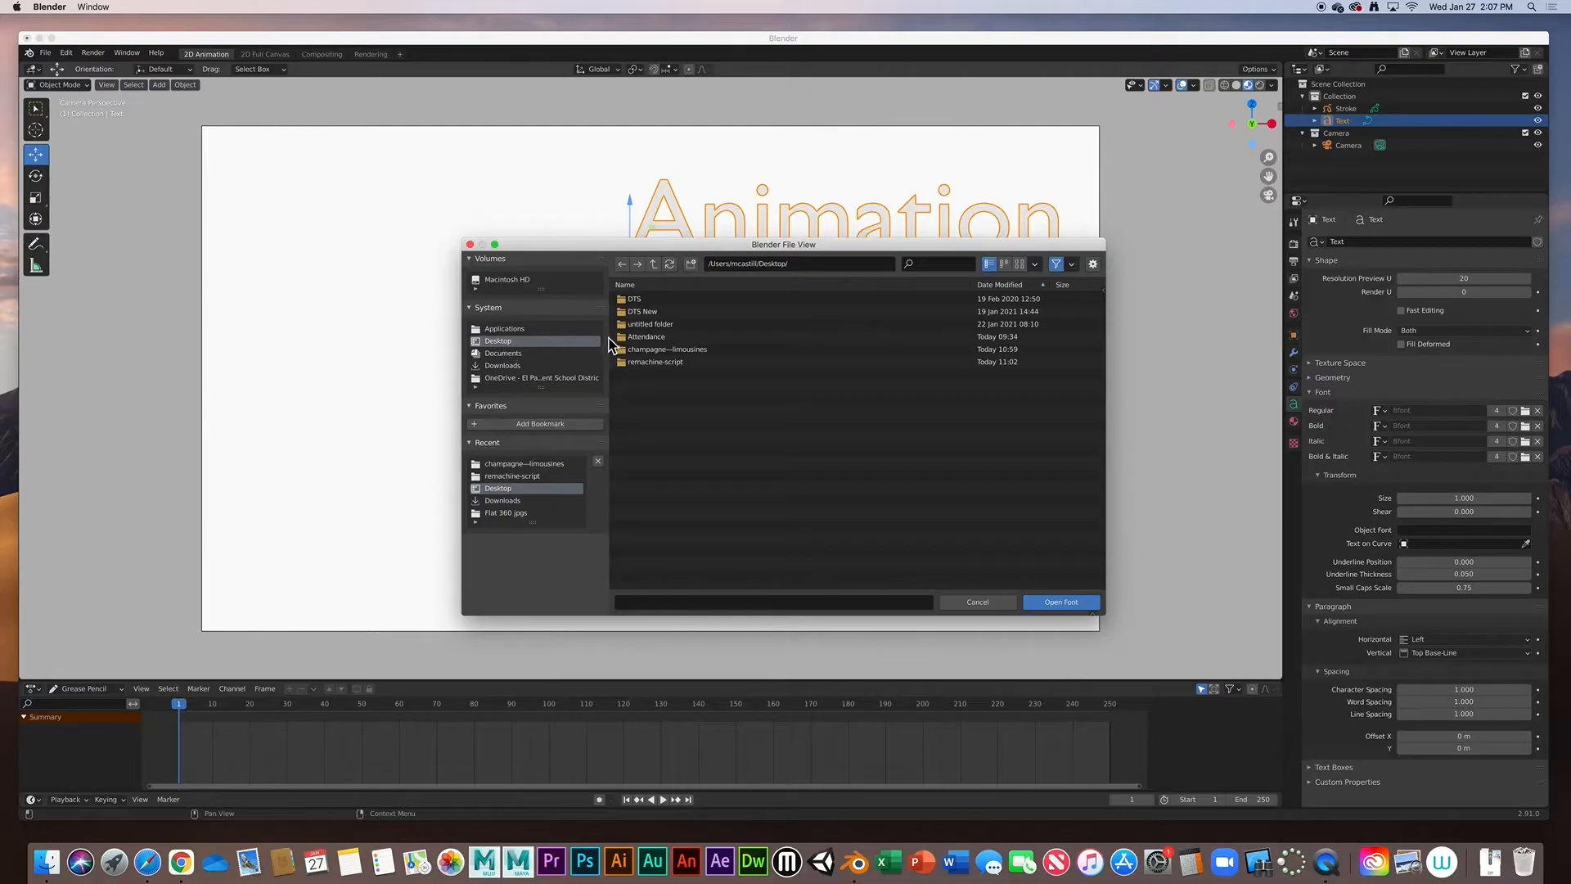
pyautogui.click(638, 350)
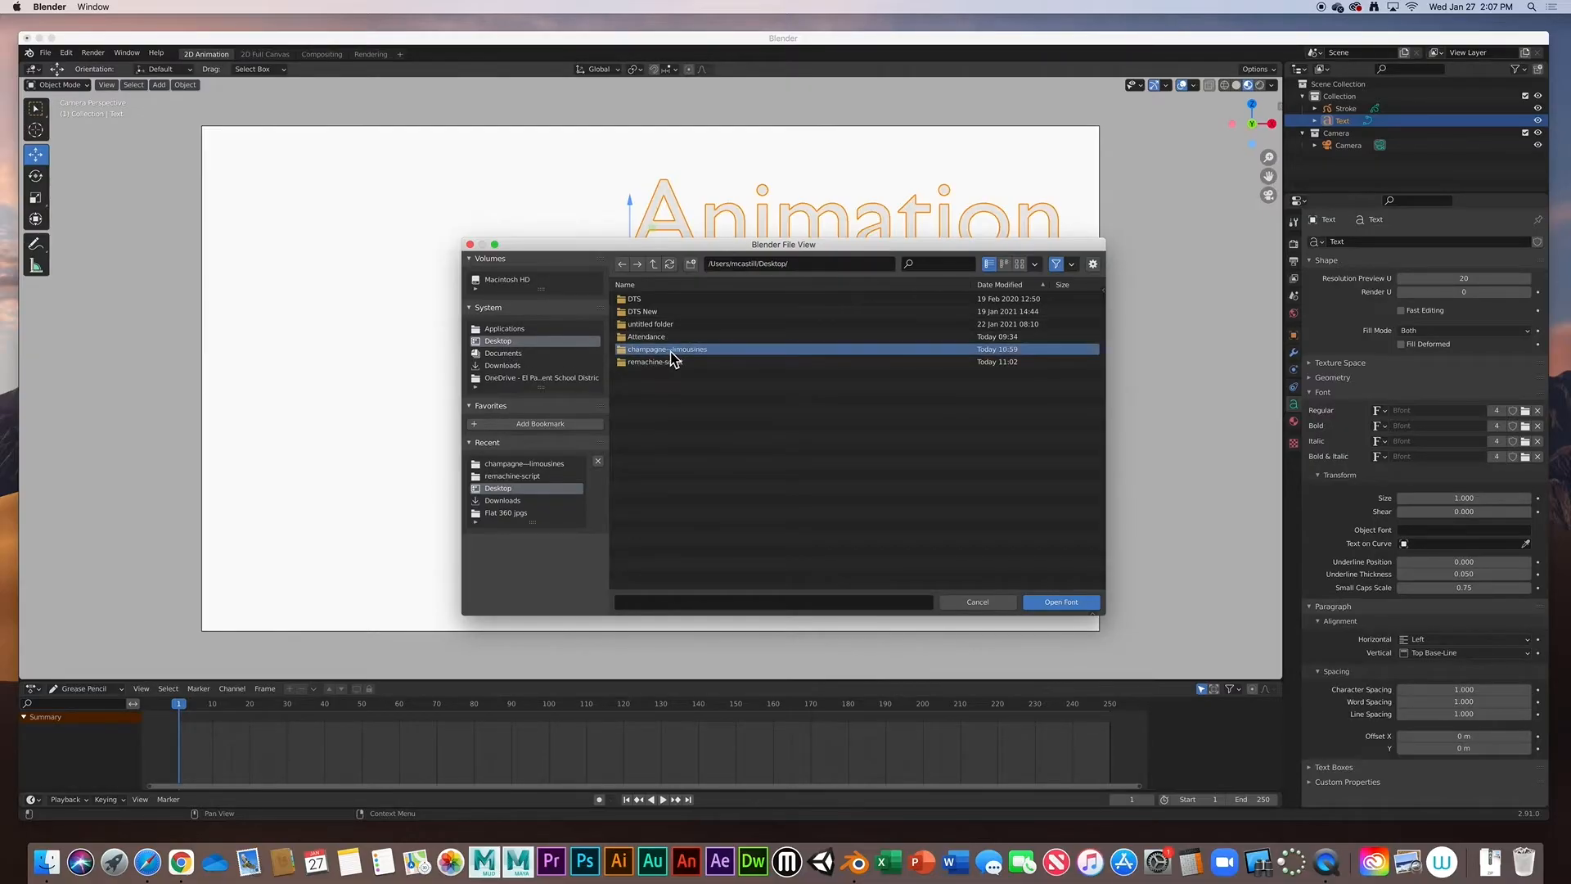
pyautogui.doubleClick(645, 350)
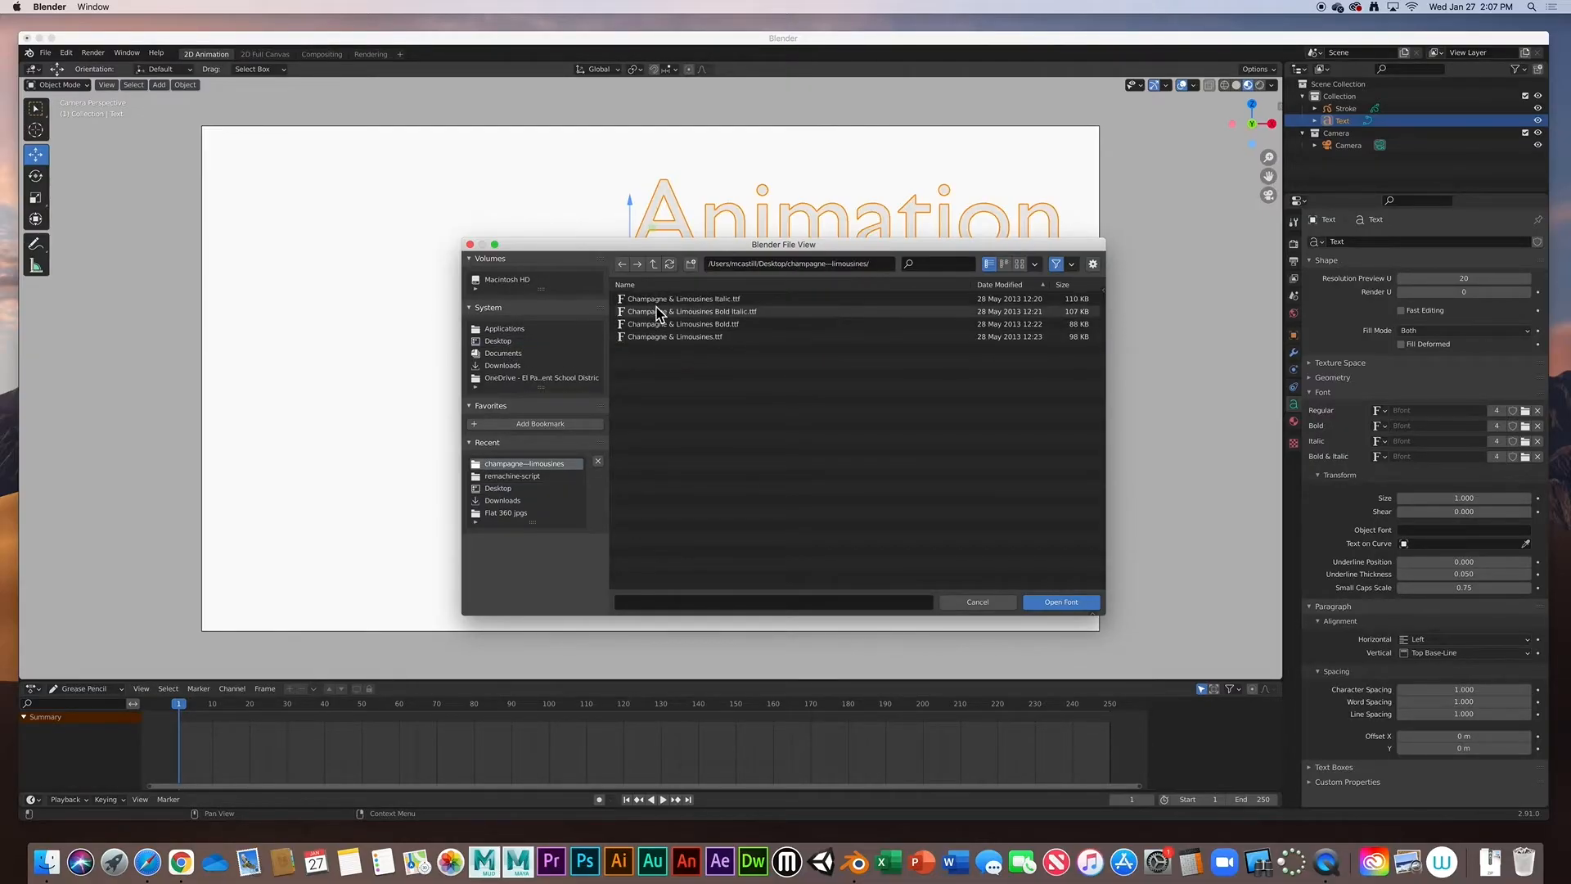
pyautogui.click(657, 337)
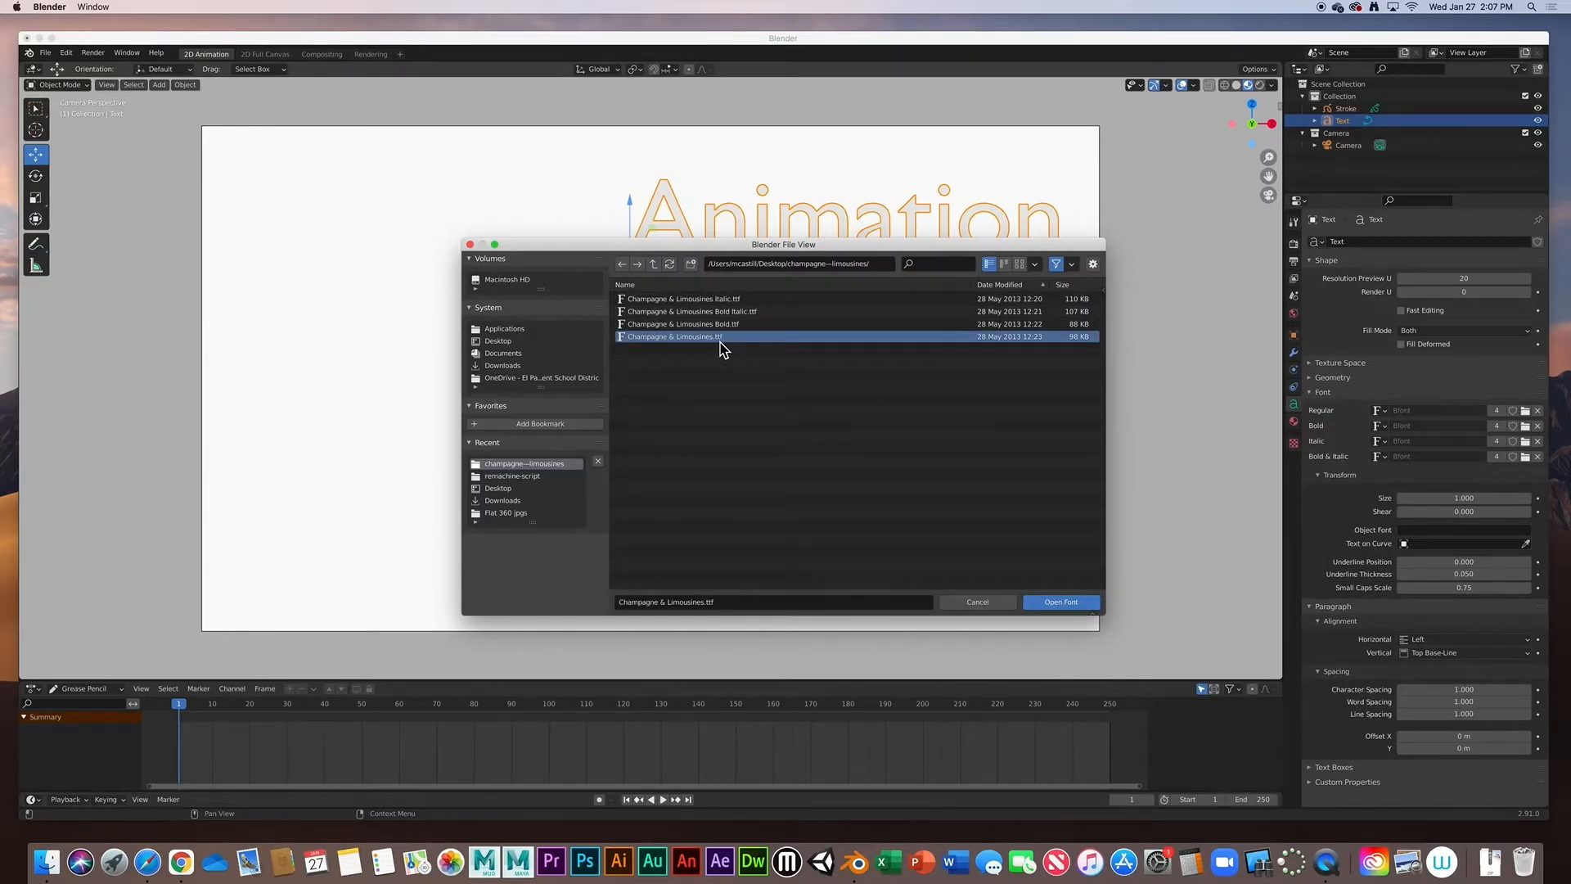
pyautogui.click(1085, 604)
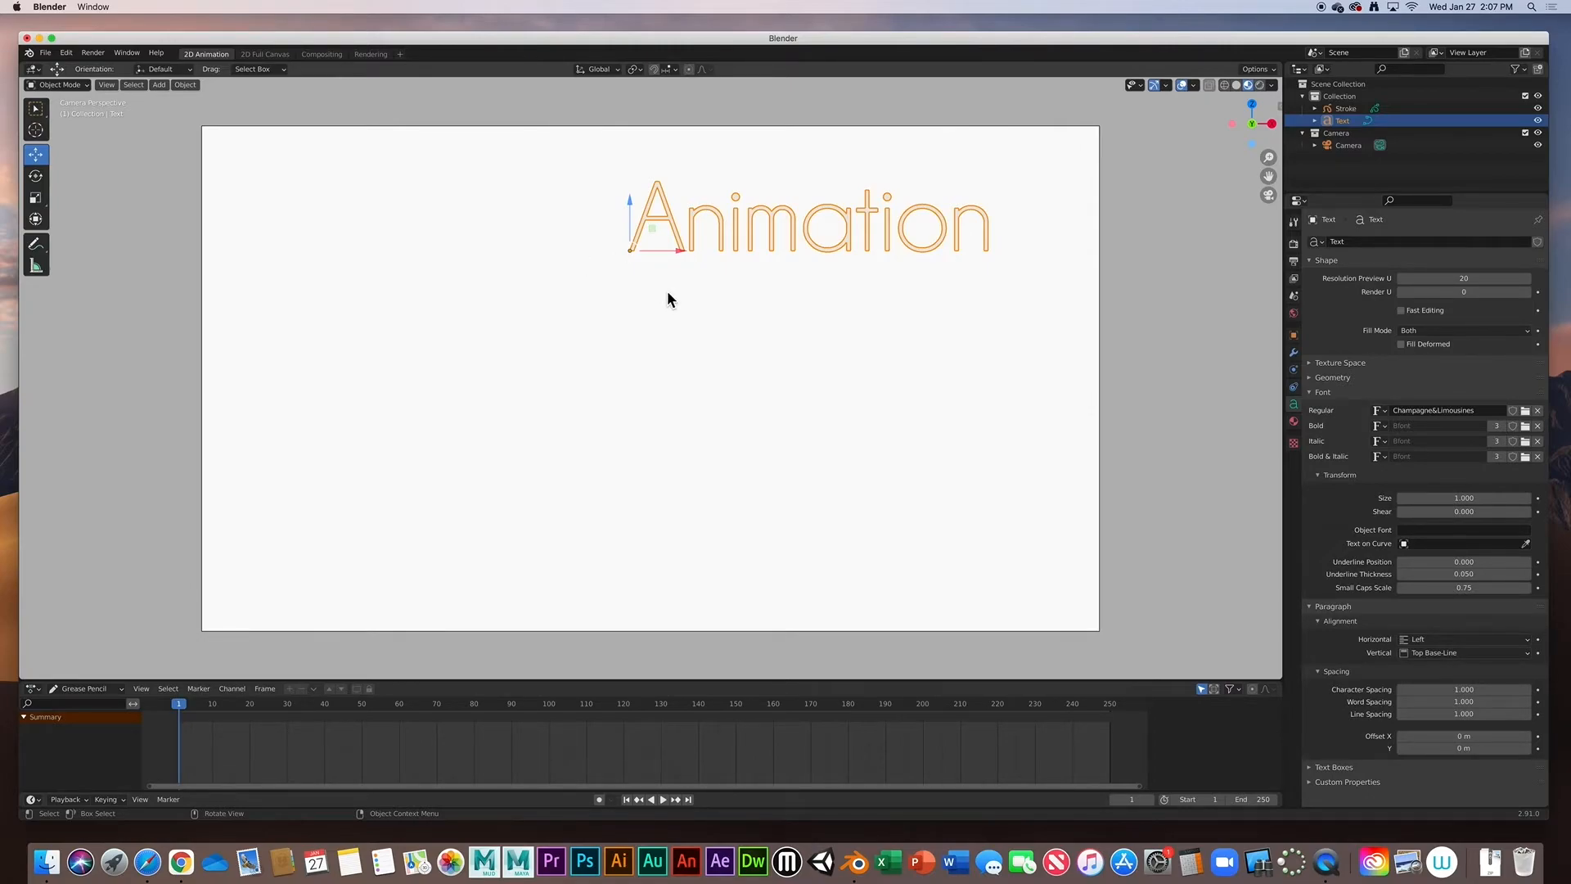
pyautogui.click(1526, 412)
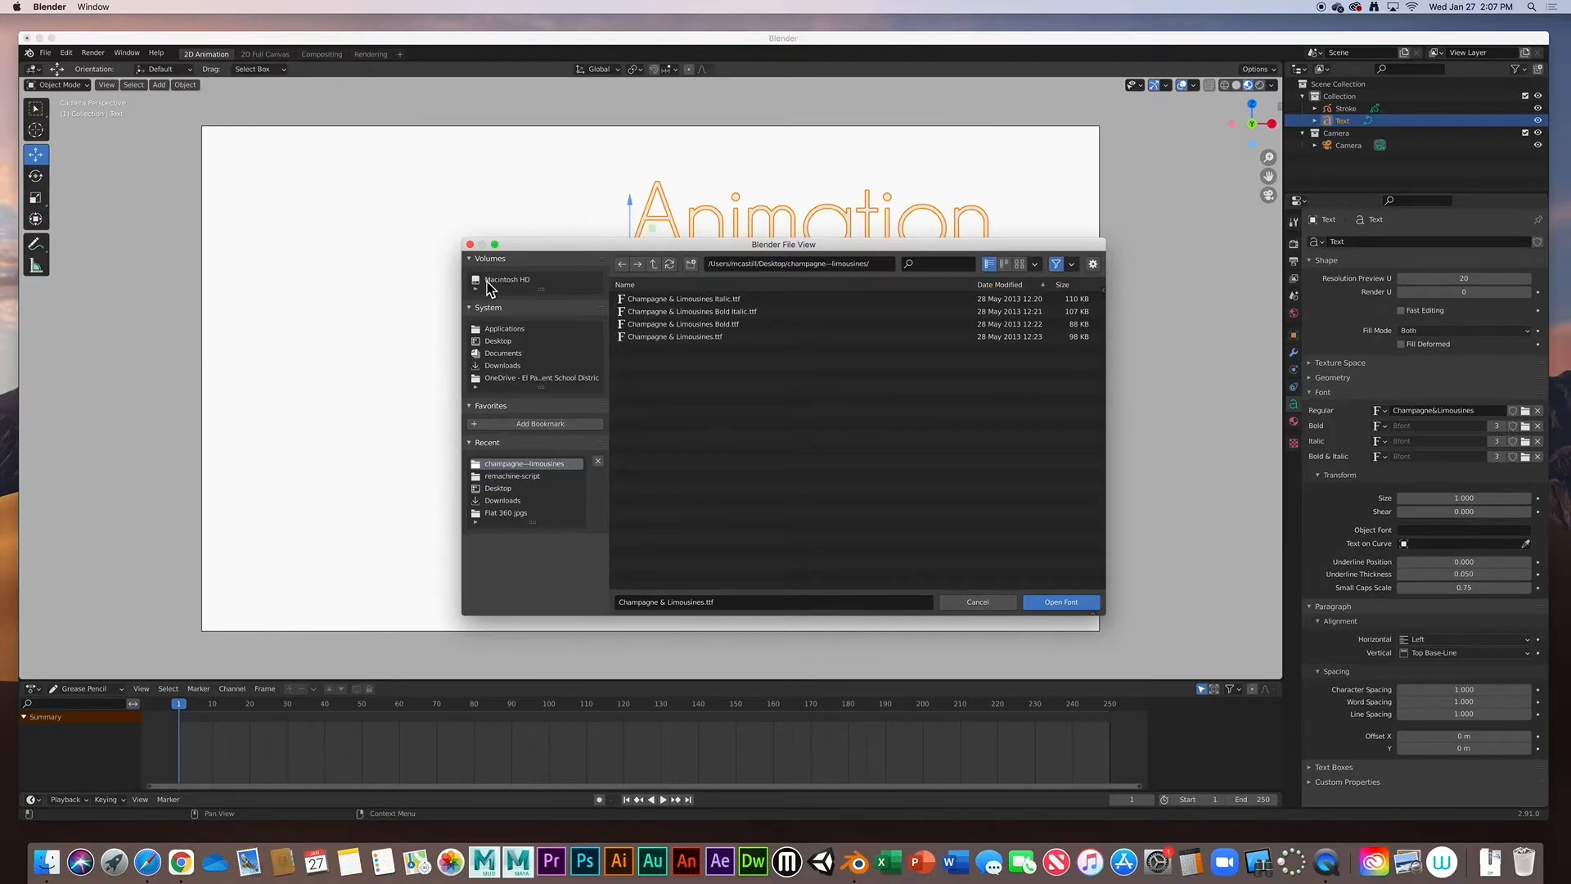
pyautogui.click(470, 245)
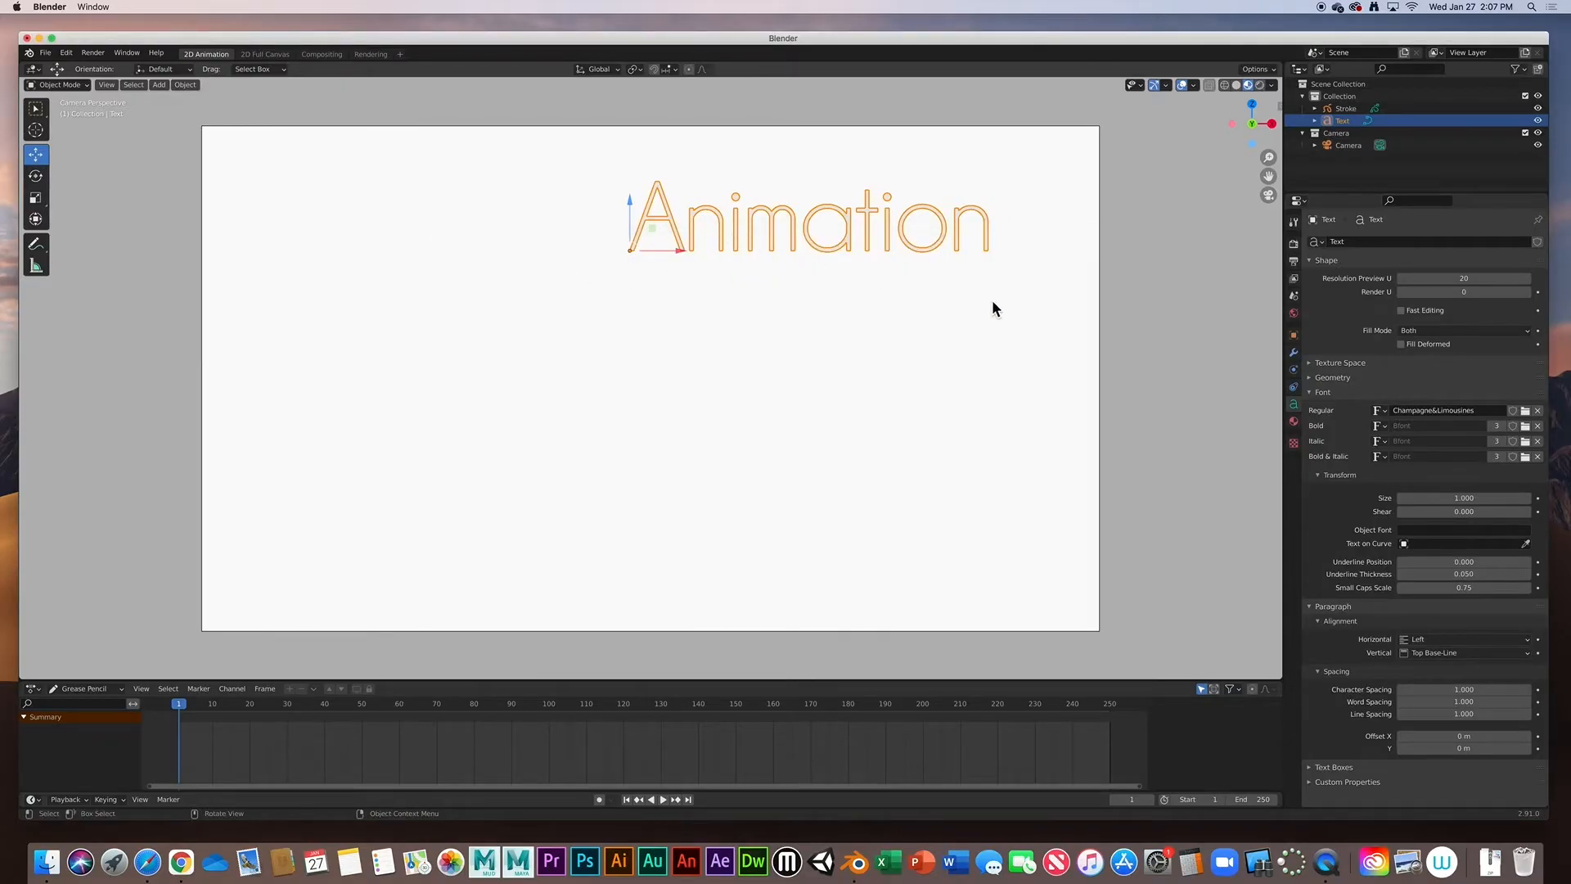
# - Enlarge the text to size 1.240 and set its horizontal alignment to Center
pyautogui.moveTo(1456, 501); pyautogui.dragTo(1453, 550)
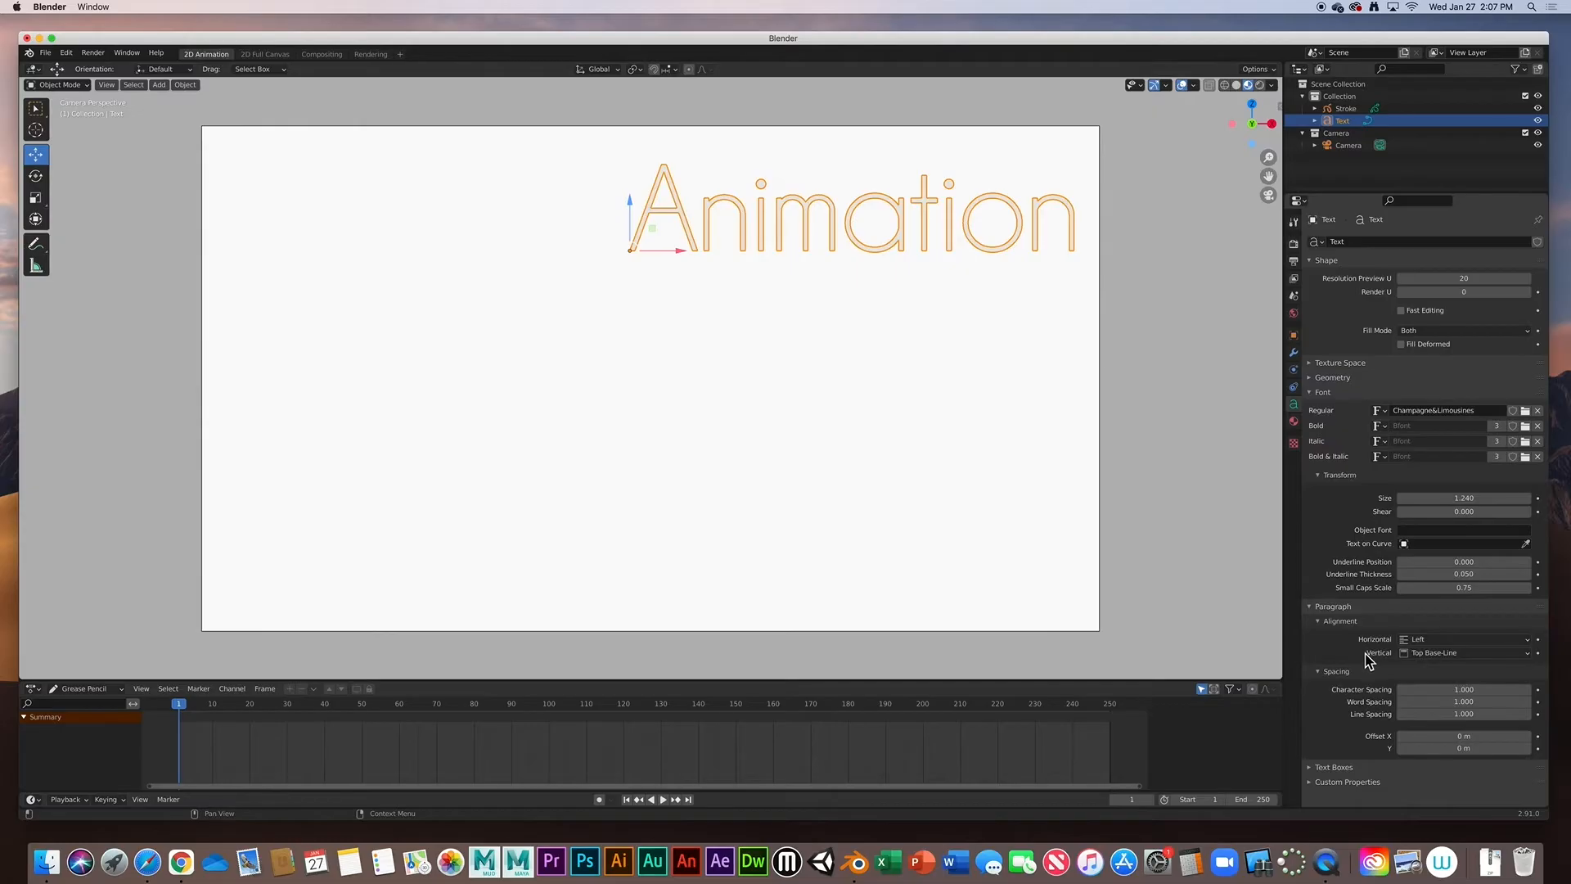
pyautogui.click(1406, 640)
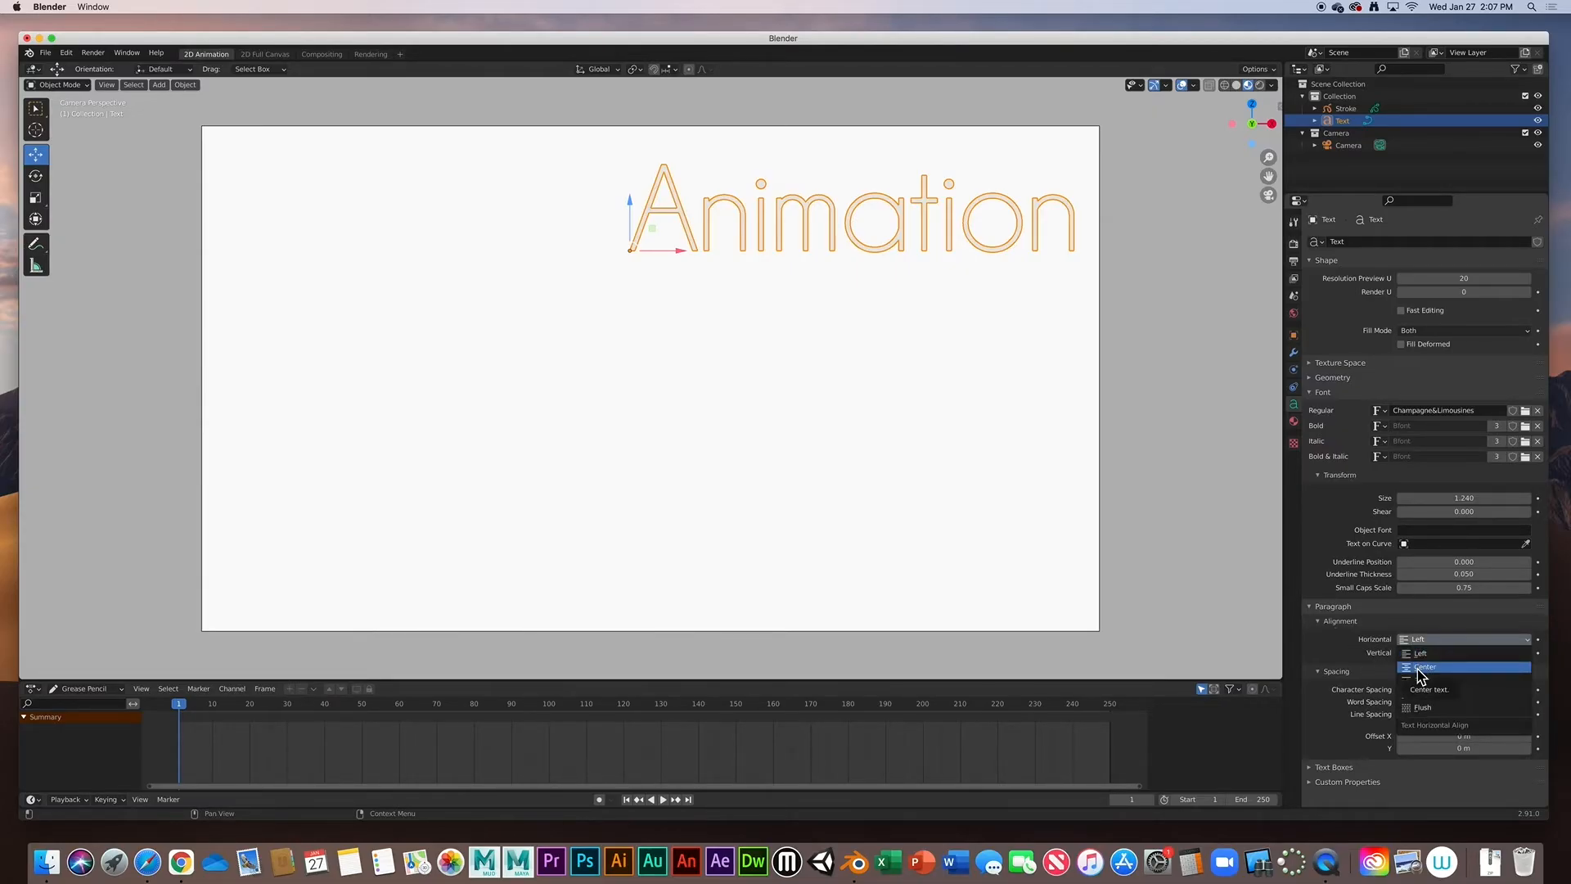
pyautogui.click(1421, 671)
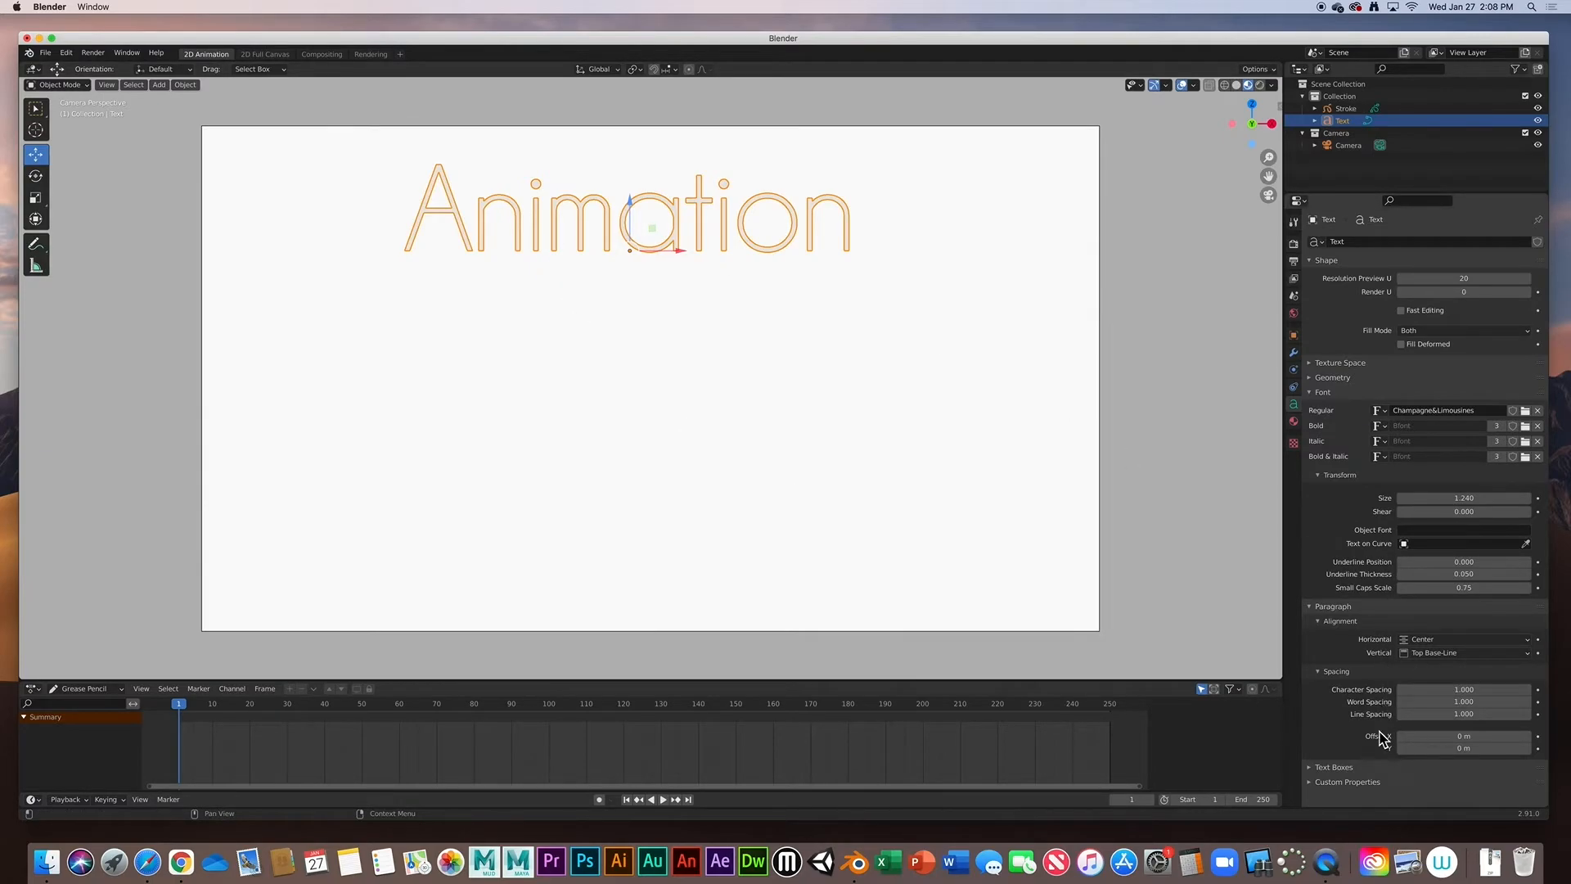
# - Try a character spacing of 10 on the text, and set it back to 1
pyautogui.doubleClick(1404, 690)
pyautogui.write('10')
pyautogui.press('Return')
pyautogui.moveTo(1463, 689); pyautogui.dragTo(1391, 690)
pyautogui.doubleClick(1403, 691)
pyautogui.write('1')
pyautogui.press('Return')
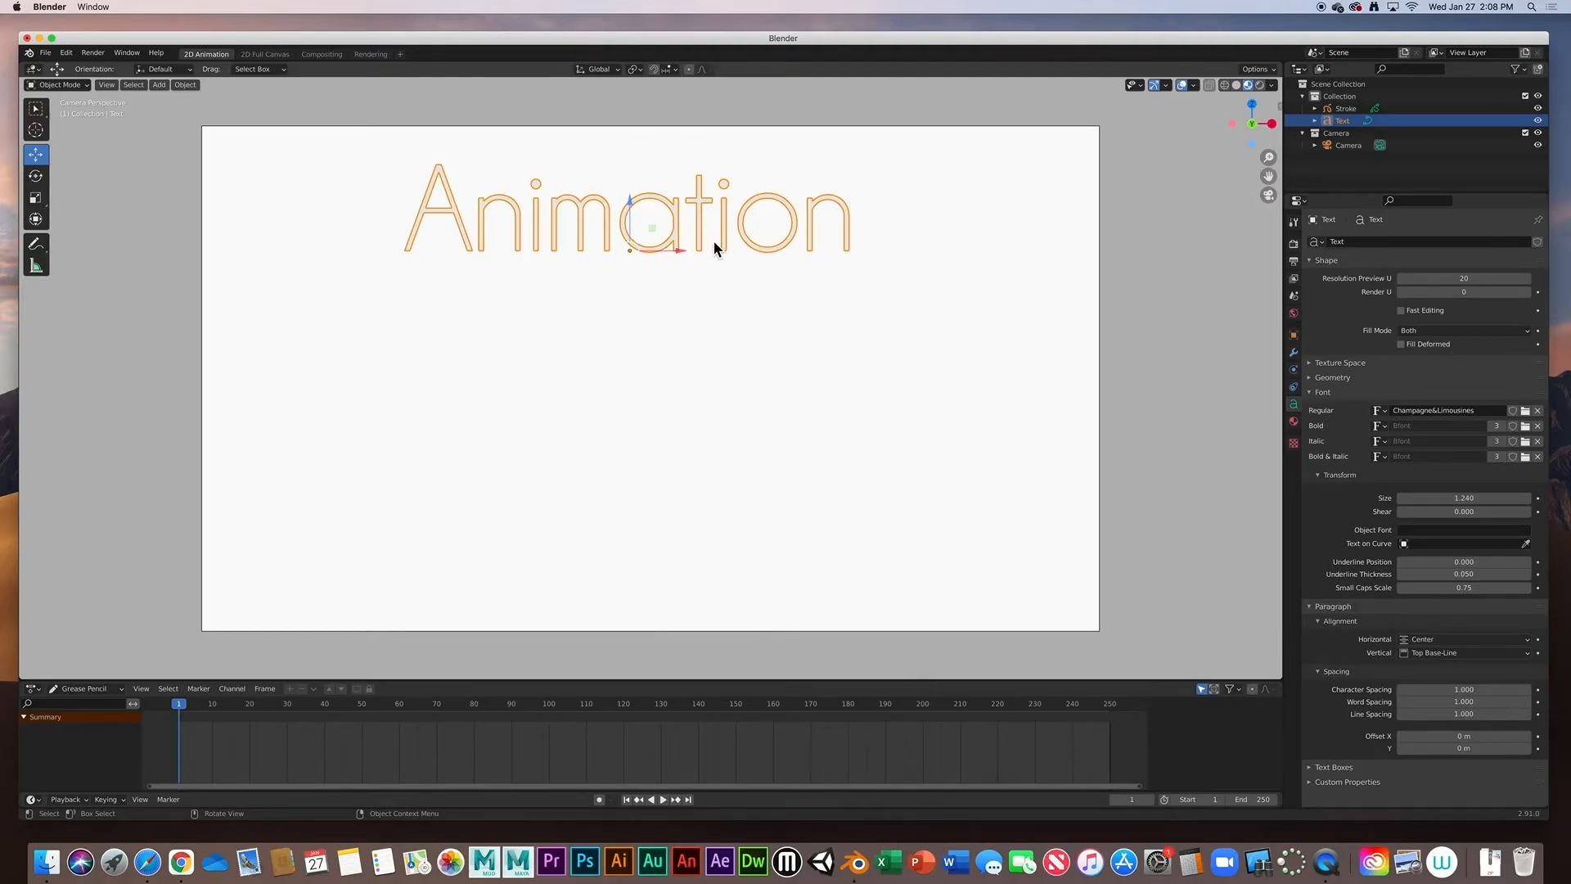
# - Add a new material to the "Animation" text and set its Base Color to blue
pyautogui.click(732, 286)
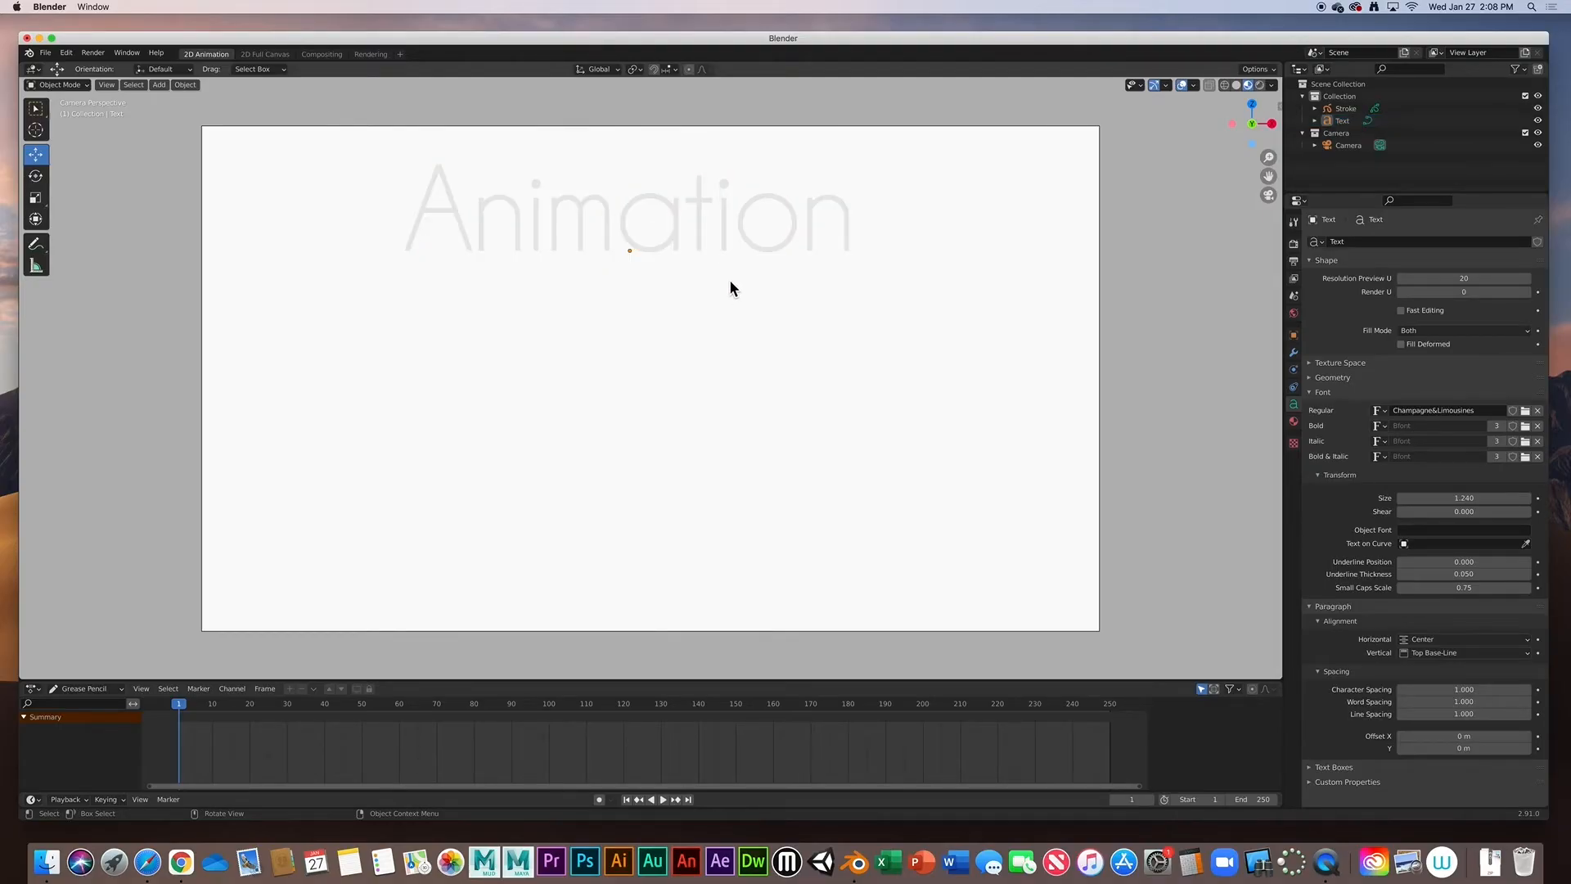
pyautogui.click(581, 231)
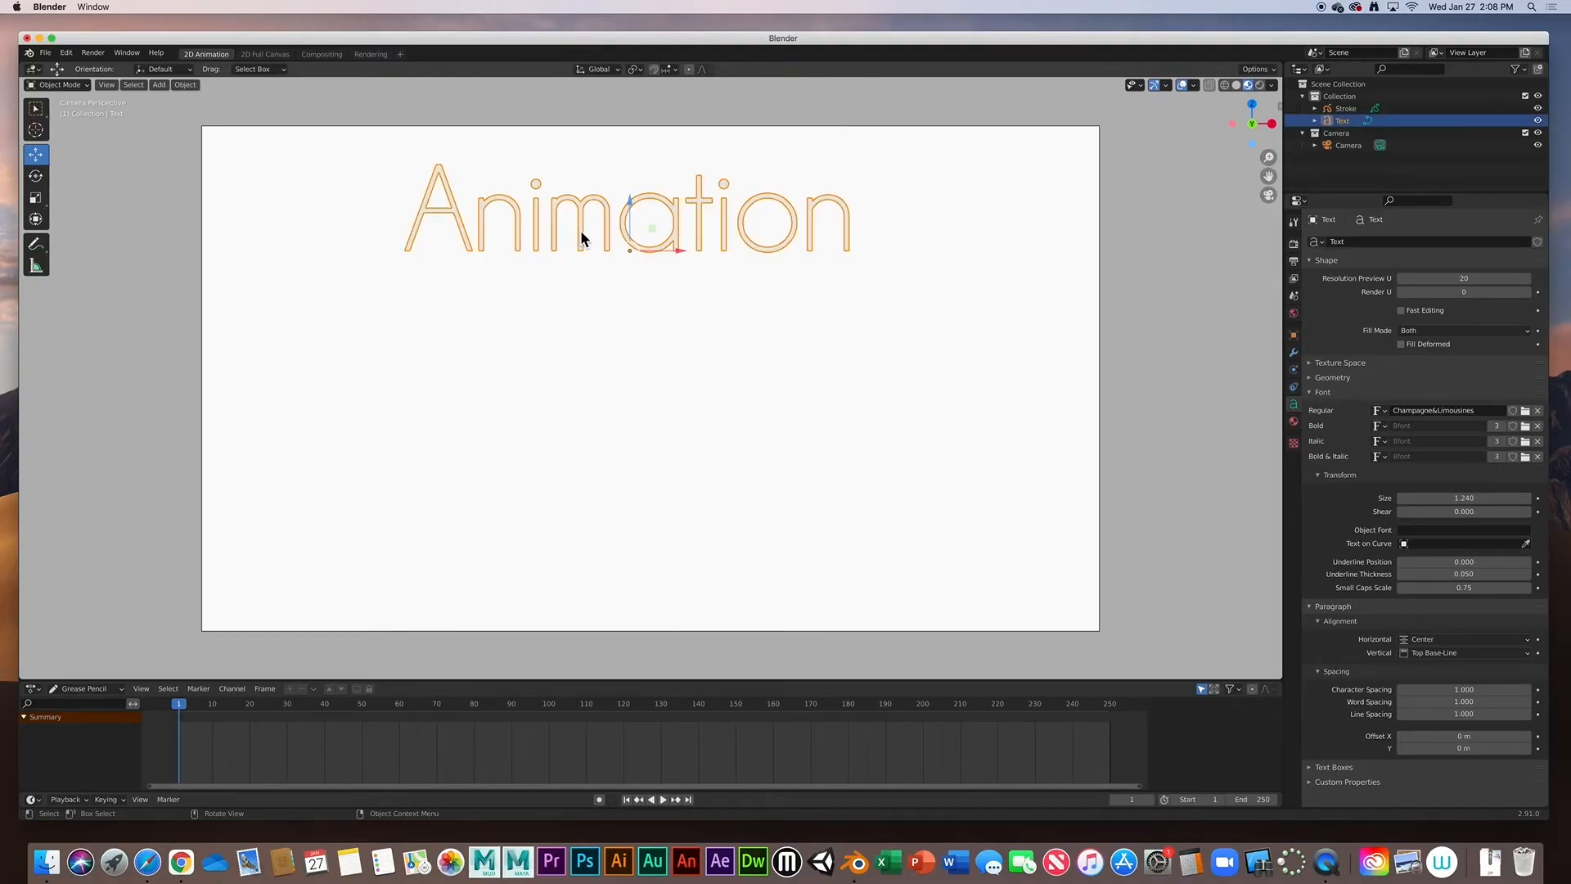
pyautogui.click(1294, 422)
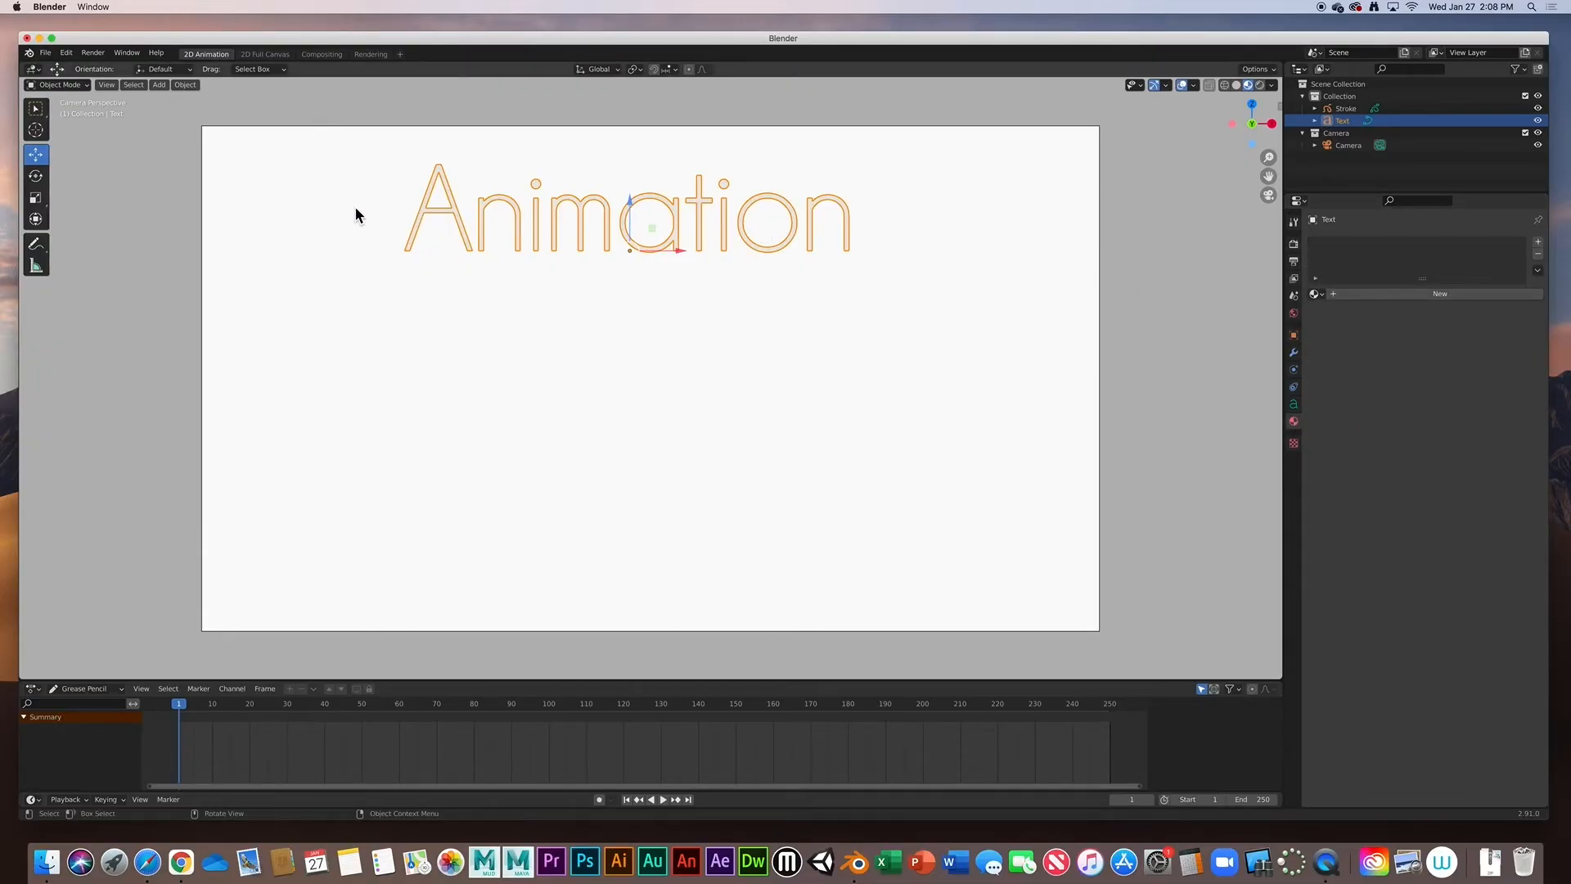
pyautogui.click(1384, 295)
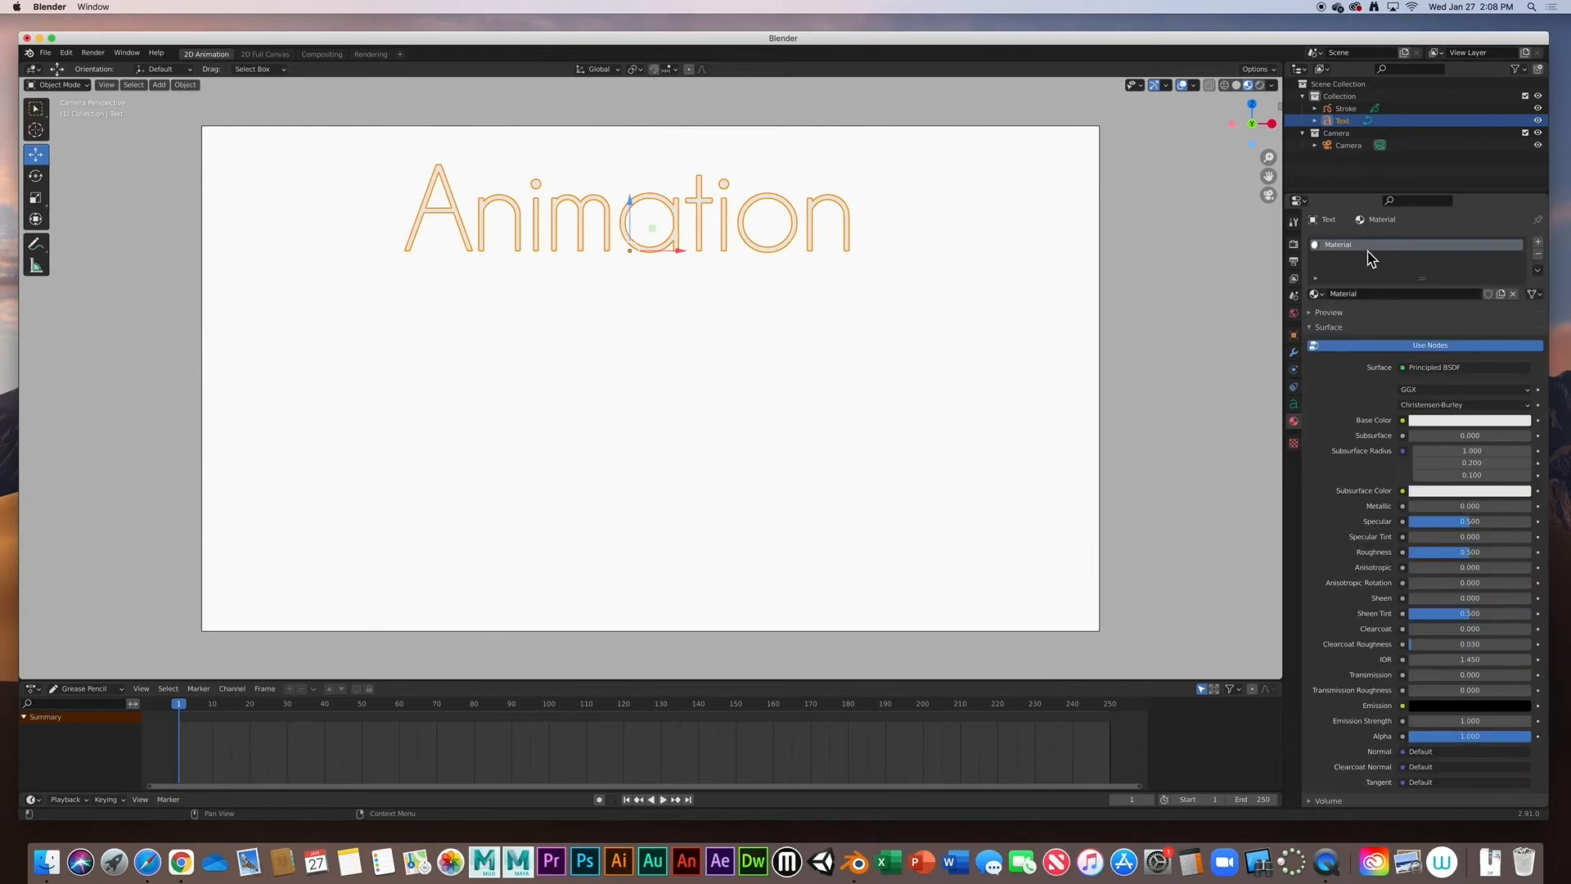
pyautogui.click(1436, 420)
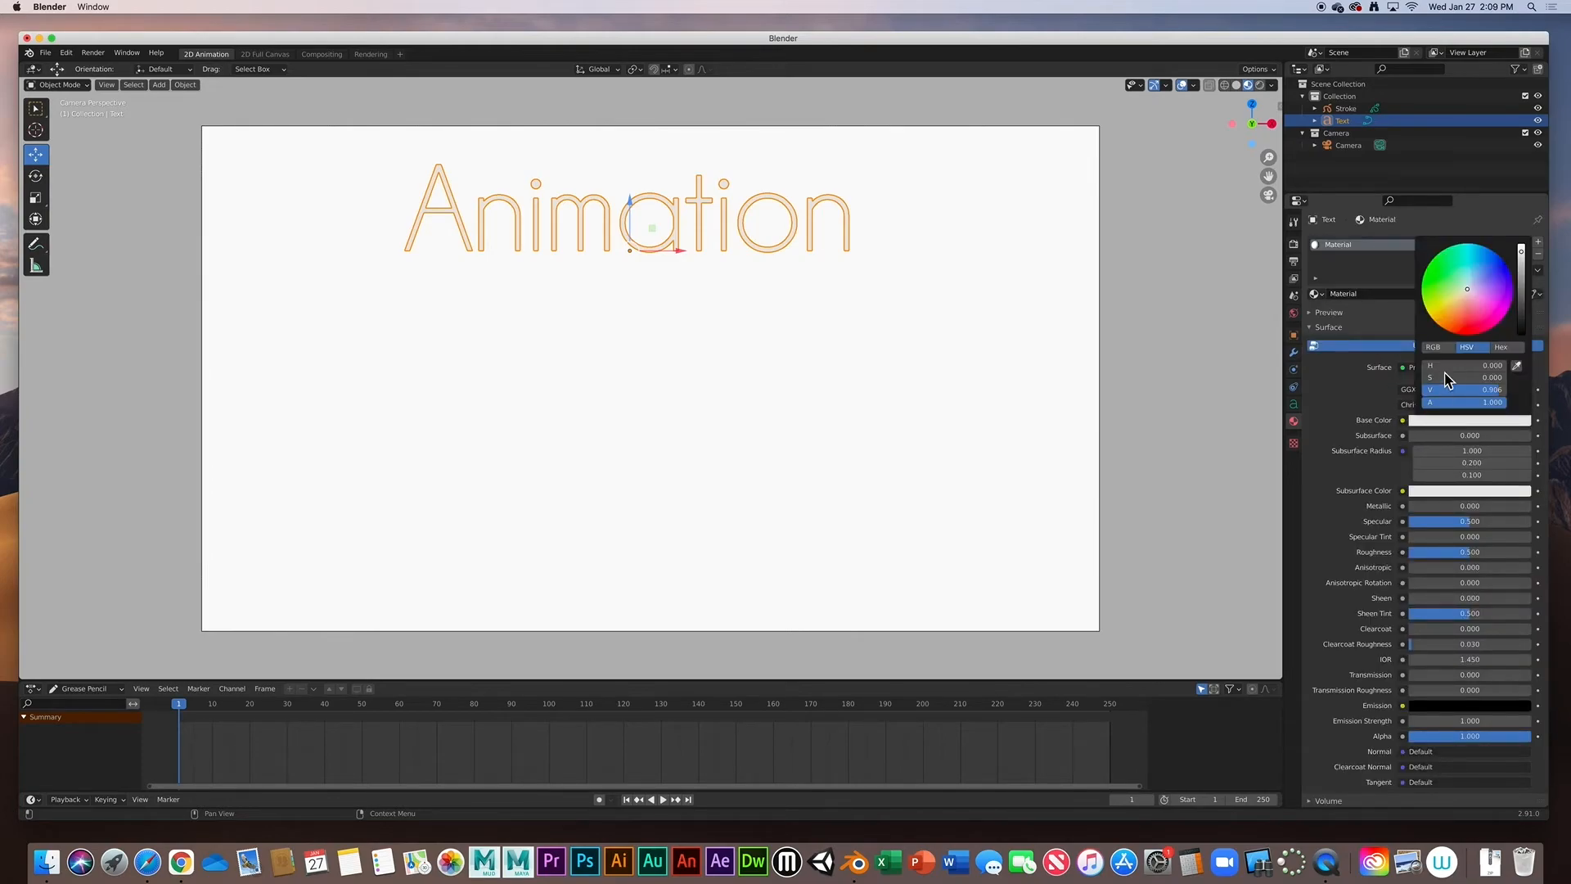
pyautogui.click(1494, 280)
pyautogui.click(870, 301)
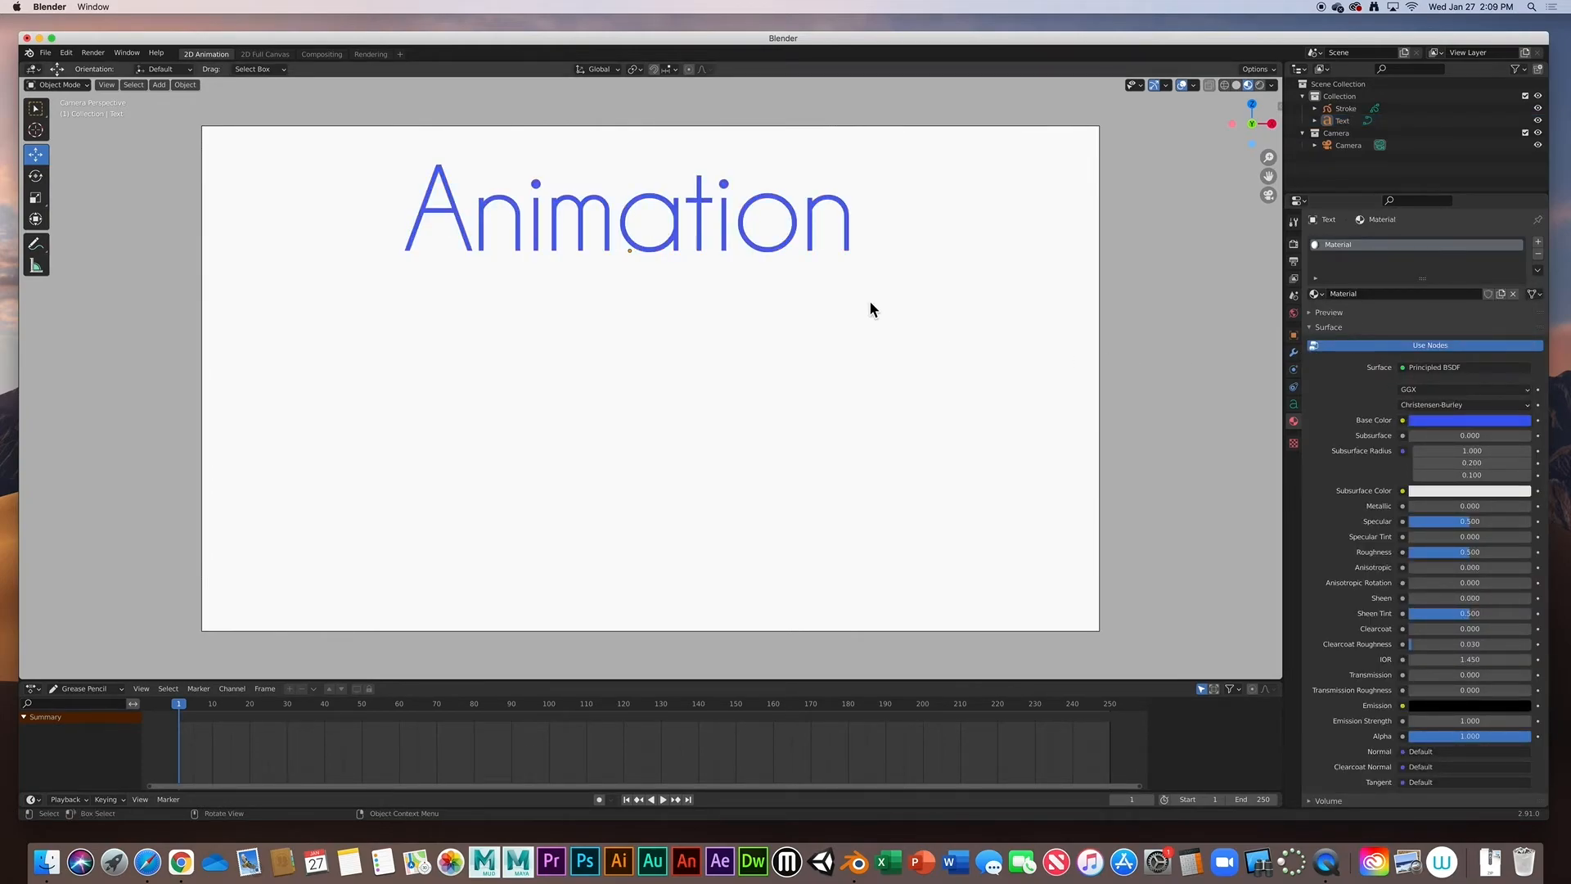
# - Move the text about -0.04 m in X and -0.07 m in Z, and check how it behaves in Edit Mode before returning to Object Mode
pyautogui.click(653, 248)
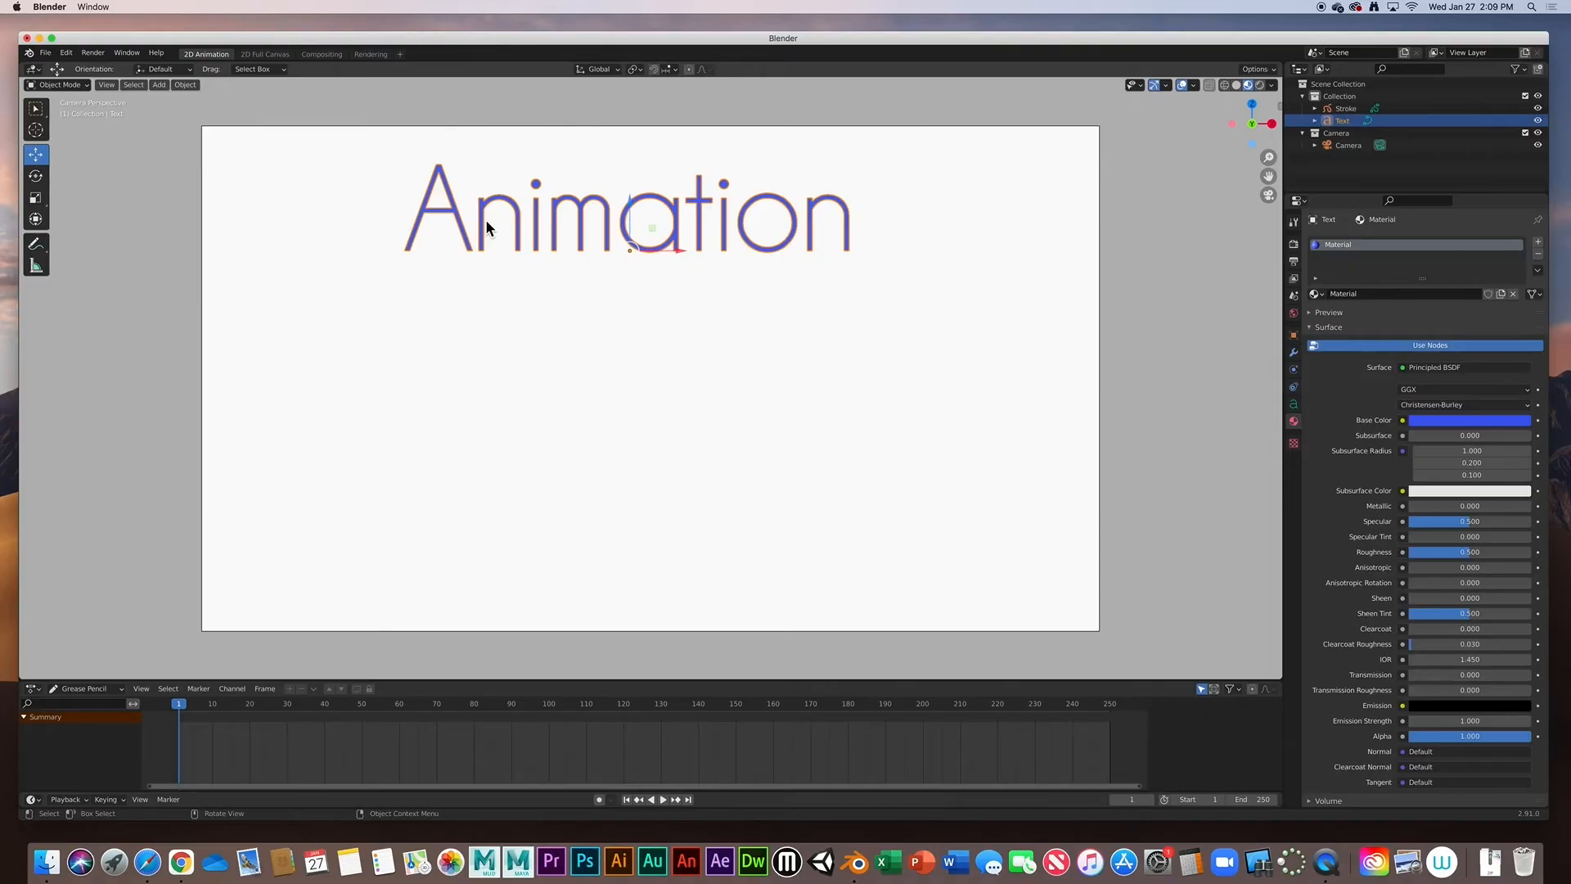
pyautogui.moveTo(625, 257)
pyautogui.mouseDown()
pyautogui.moveTo(513, 343)
pyautogui.moveTo(631, 281)
pyautogui.moveTo(622, 254)
pyautogui.mouseUp()
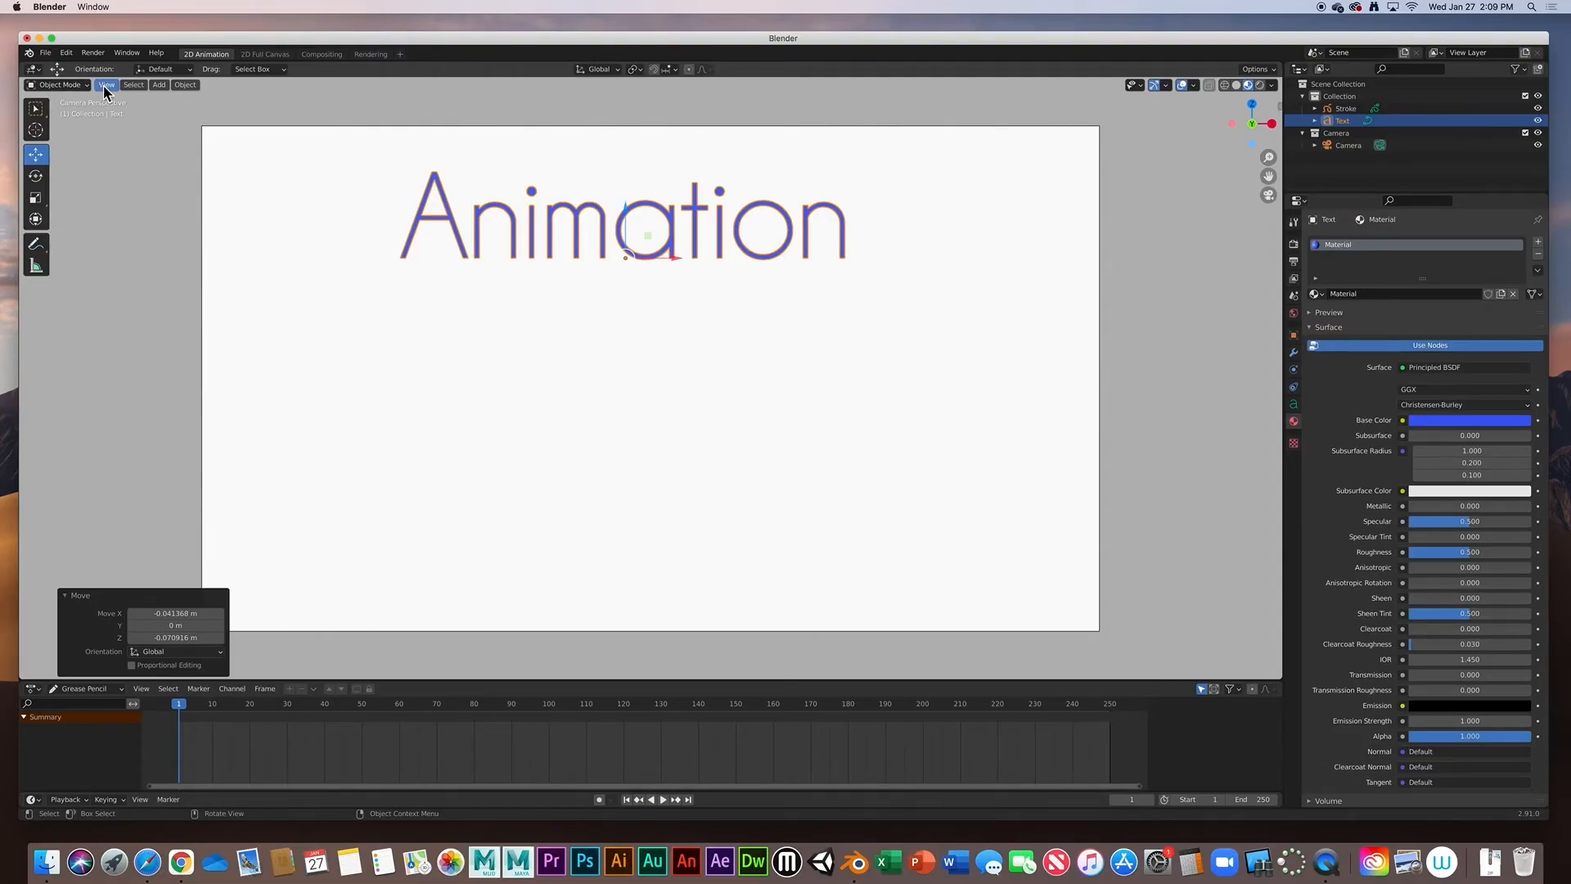
pyautogui.click(57, 85)
pyautogui.click(76, 118)
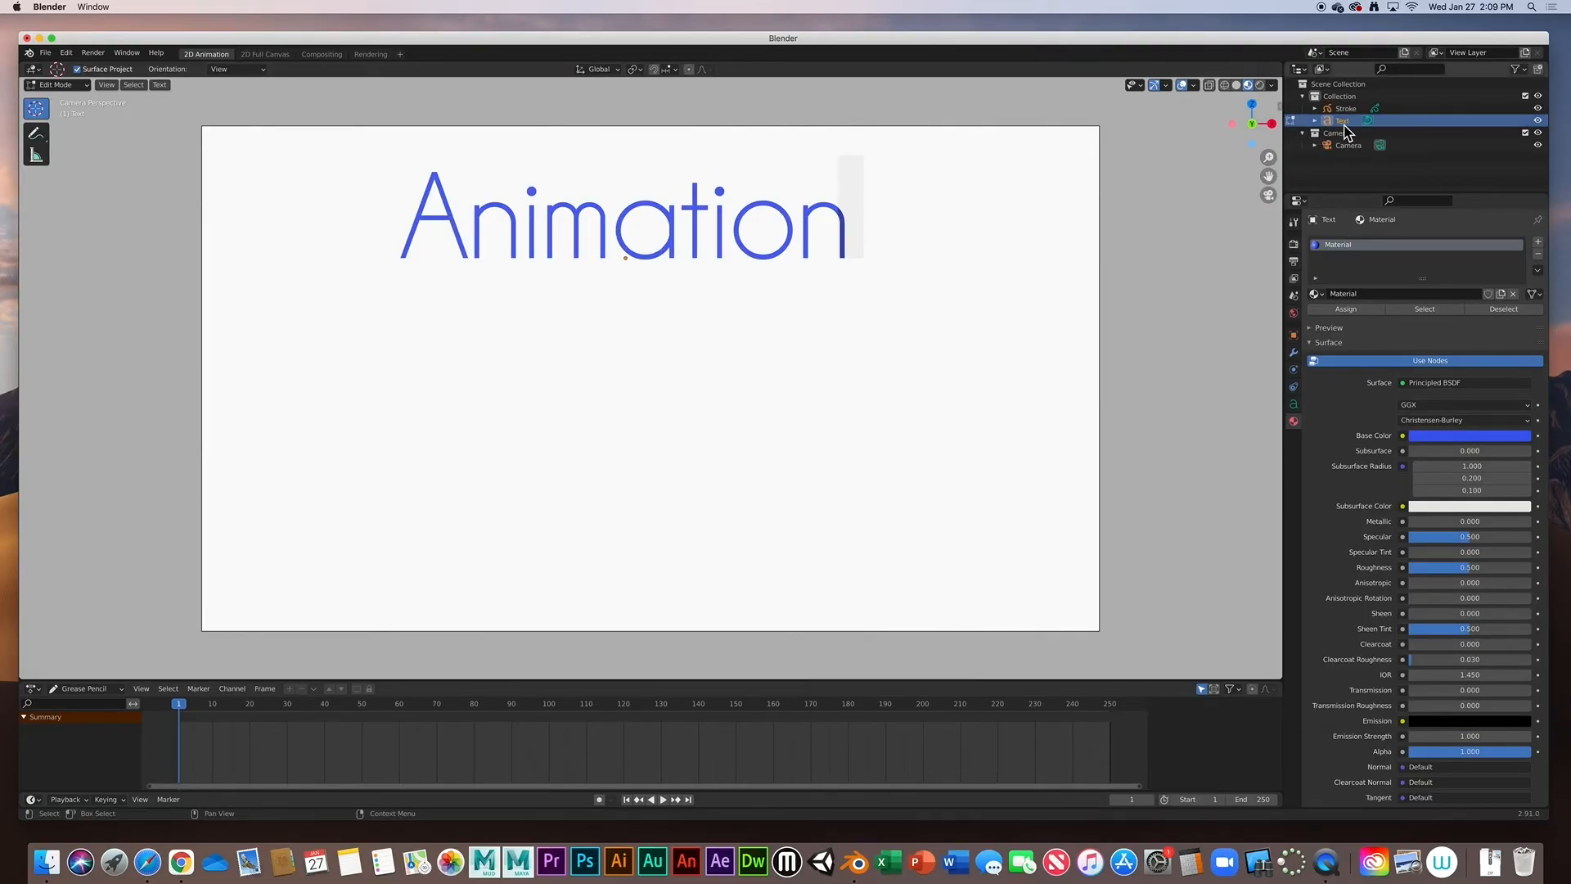
pyautogui.click(56, 85)
pyautogui.click(65, 100)
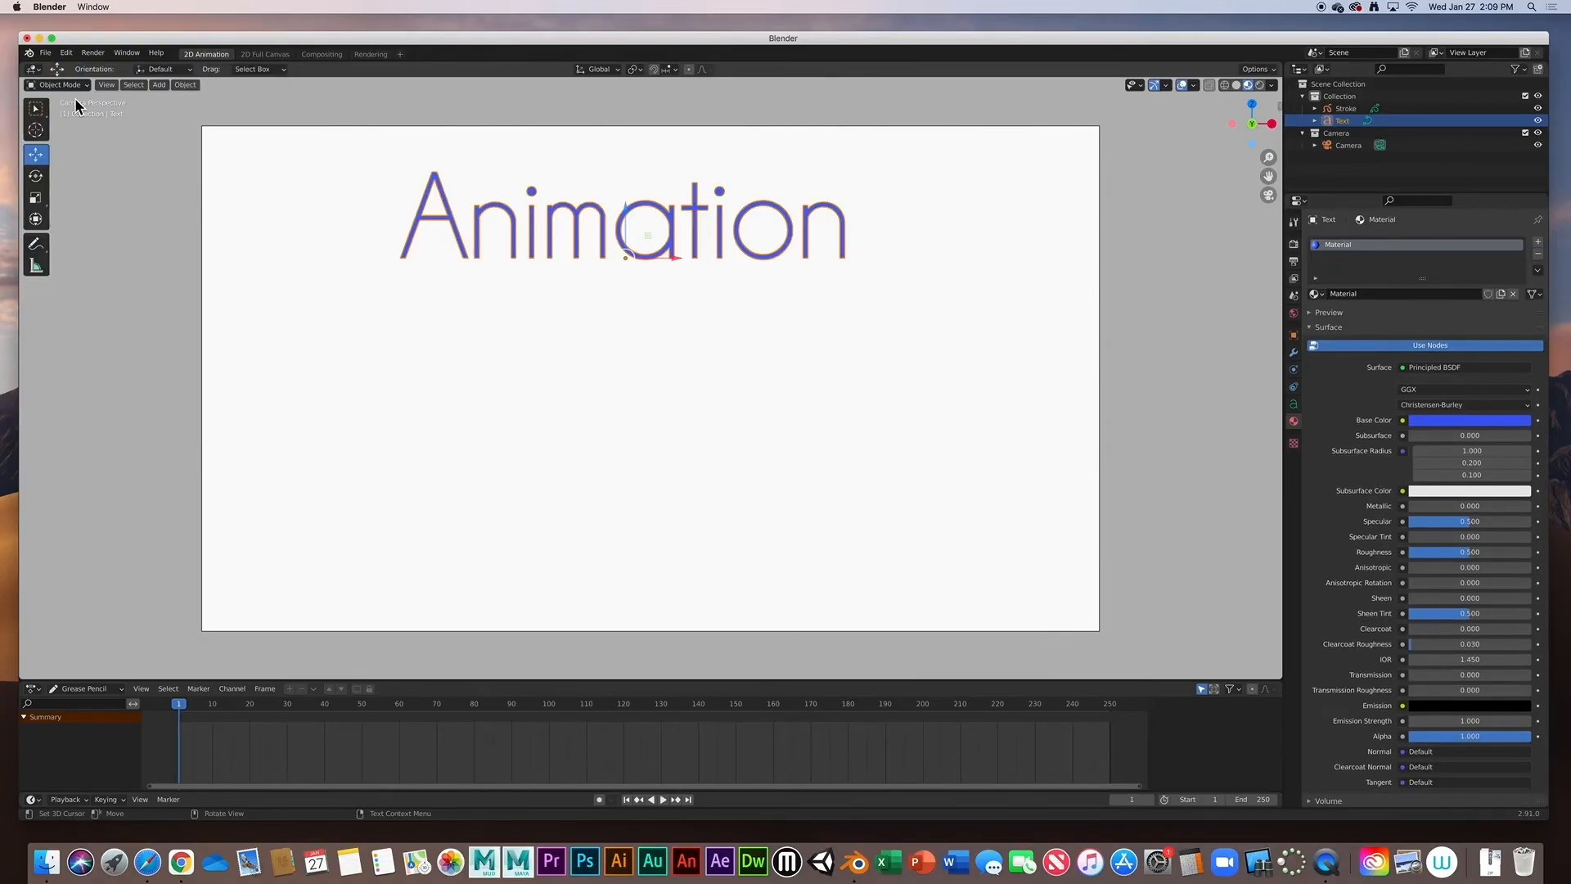
# - Convert the "Animation" text object to Grease Pencil
pyautogui.click(185, 85)
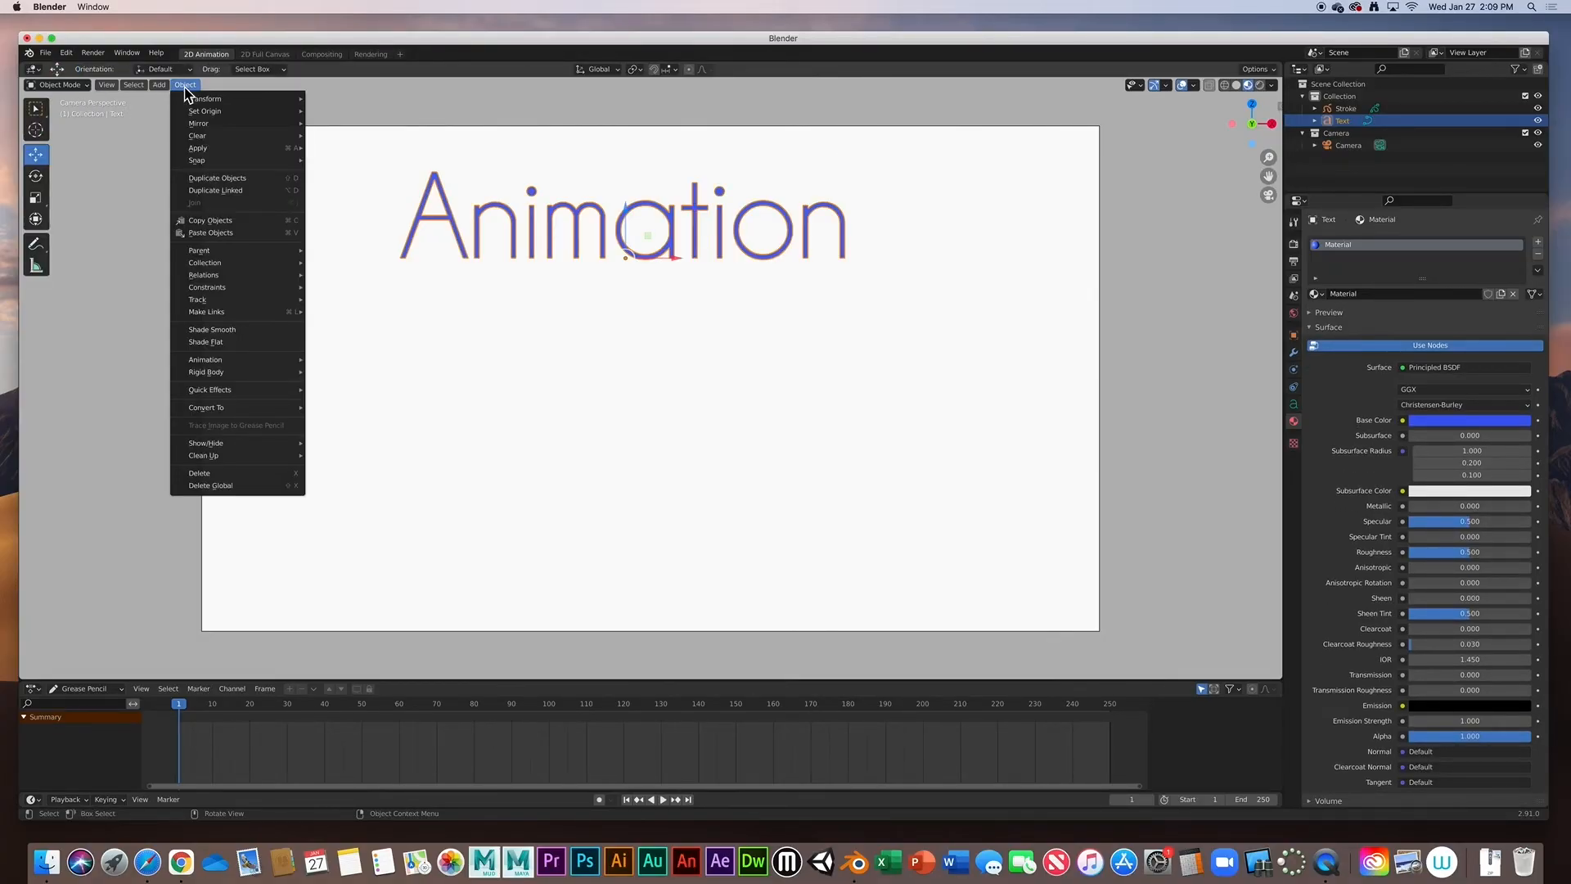
pyautogui.moveTo(222, 409)
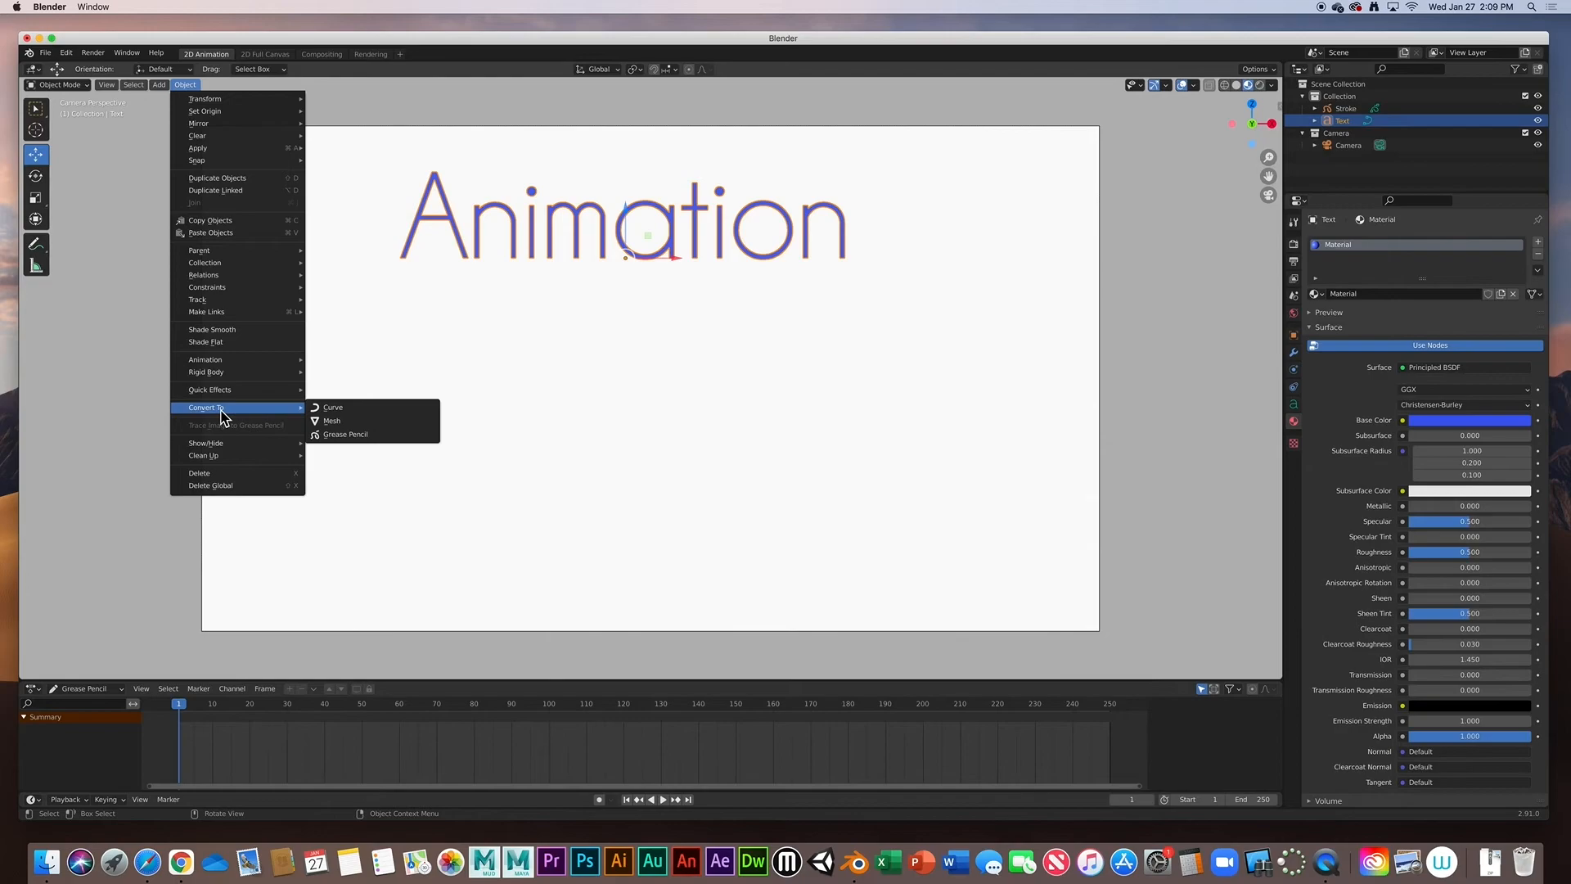
pyautogui.click(342, 434)
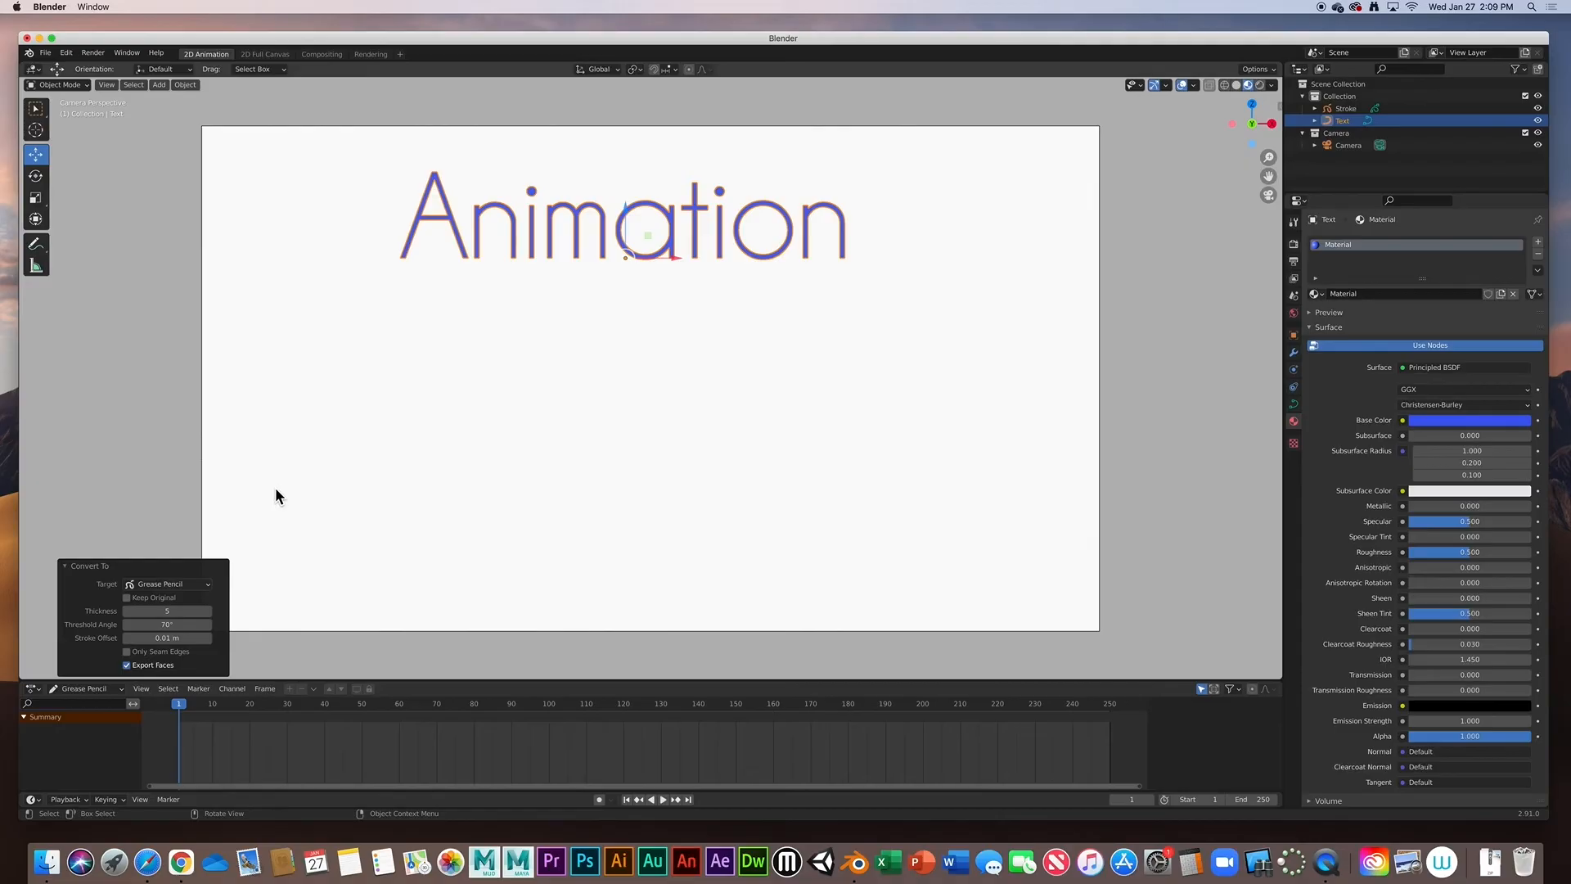
# - Activate the Select tool, enter Edit Mode on the converted text and examine the points outlining its letters
pyautogui.click(40, 112)
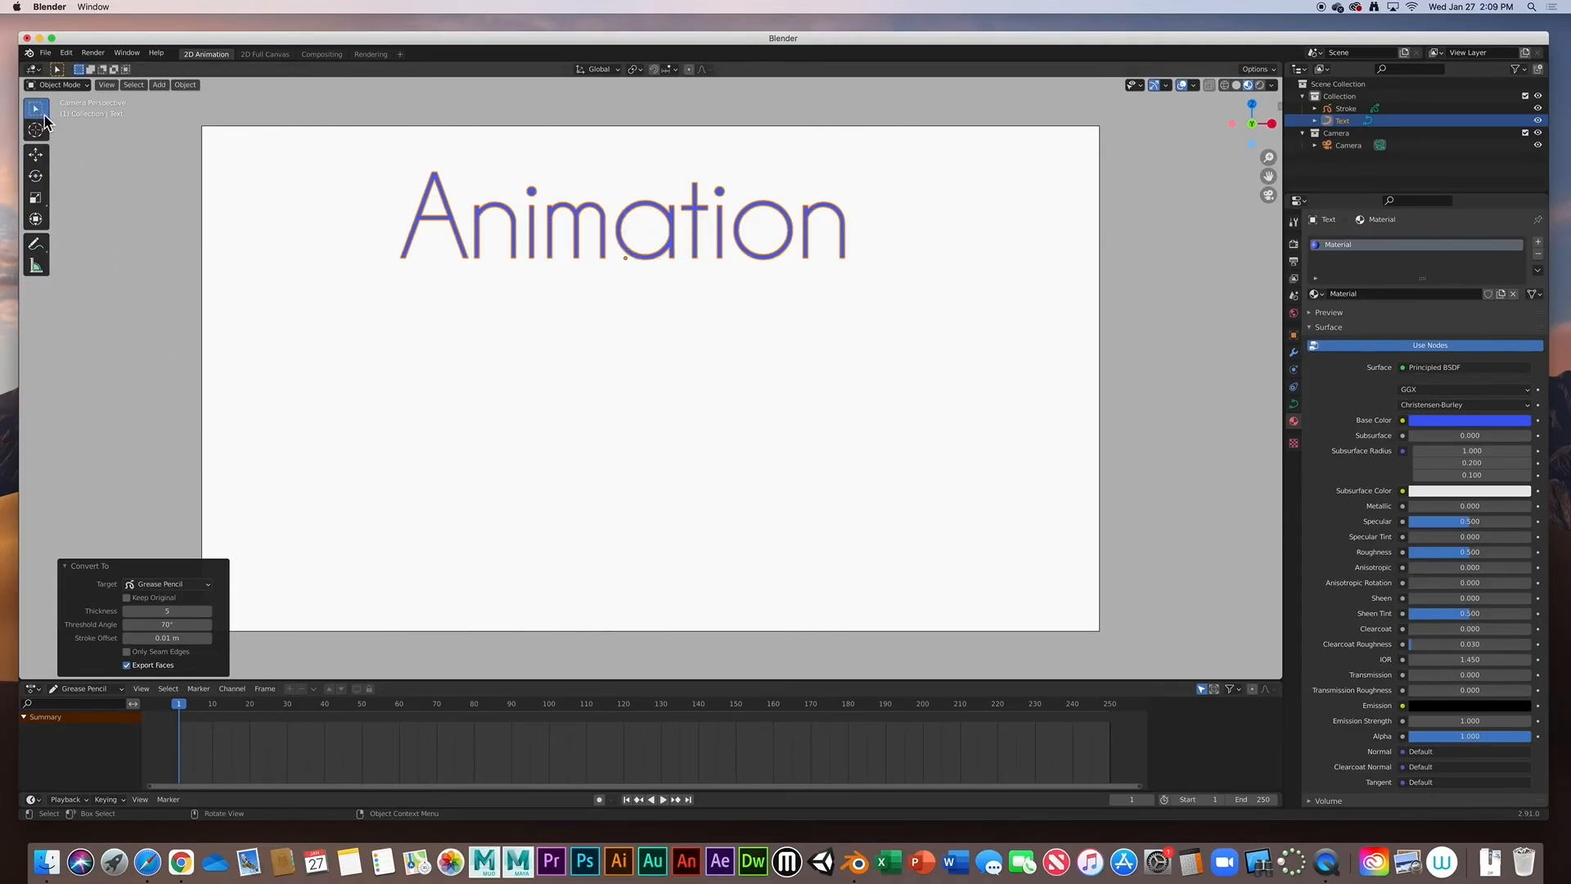
pyautogui.click(80, 85)
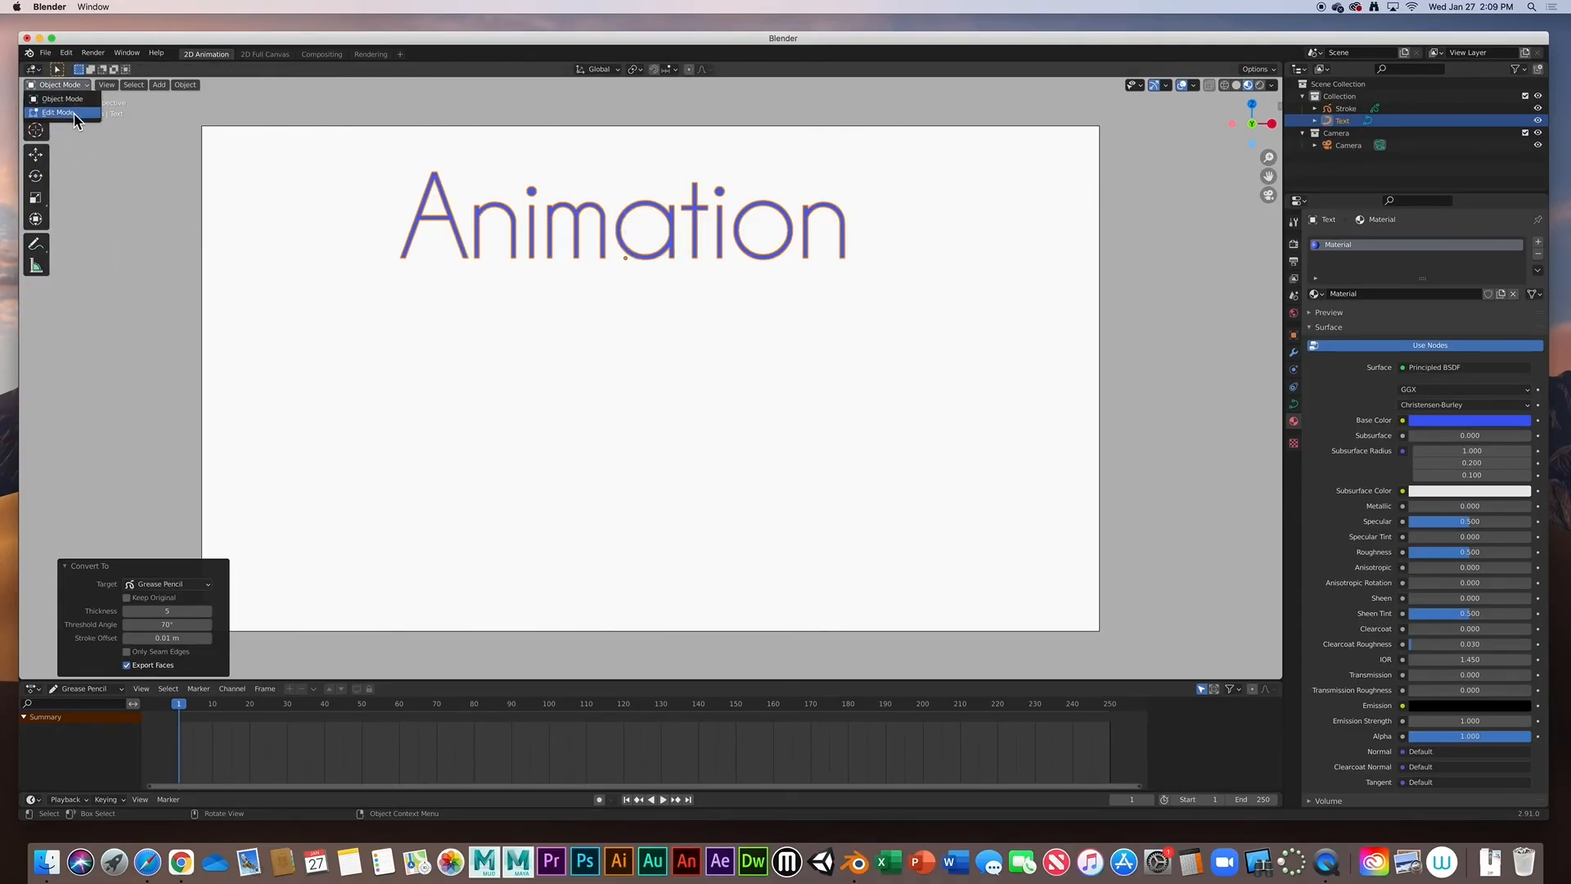
pyautogui.click(74, 118)
pyautogui.scroll(5, 549, 275)
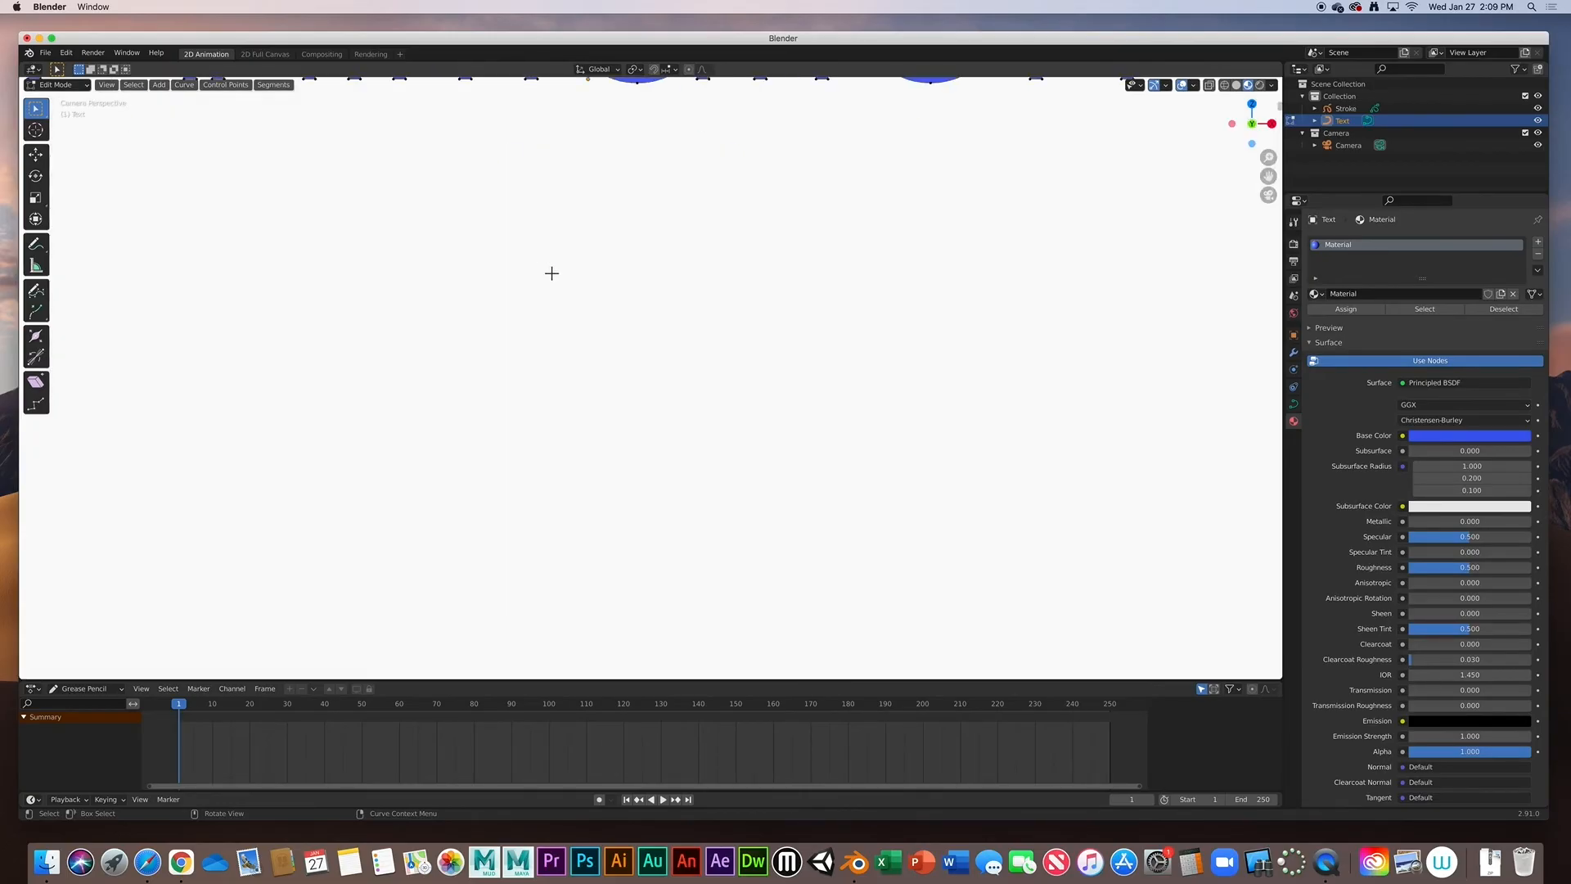
pyautogui.scroll(-6, 547, 327)
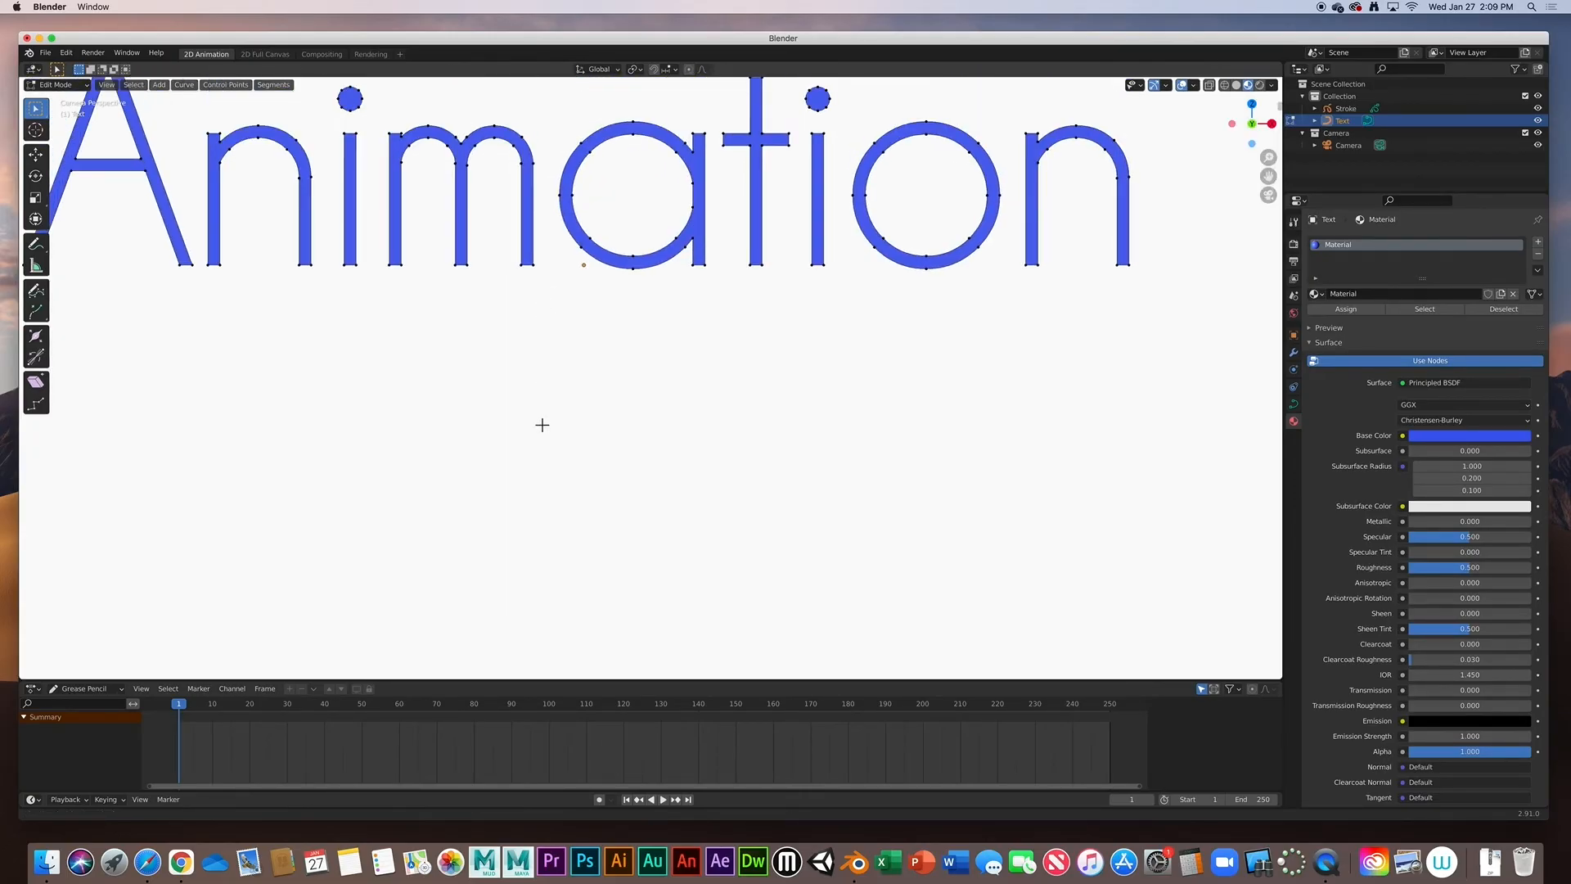
# - Try moving the control point at the top of the "m" up and to the left with the Move tool, then undo it
pyautogui.keyDown('shift'); pyautogui.moveTo(589, 597); pyautogui.dragTo(608, 597, button='middle'); pyautogui.keyUp('shift')
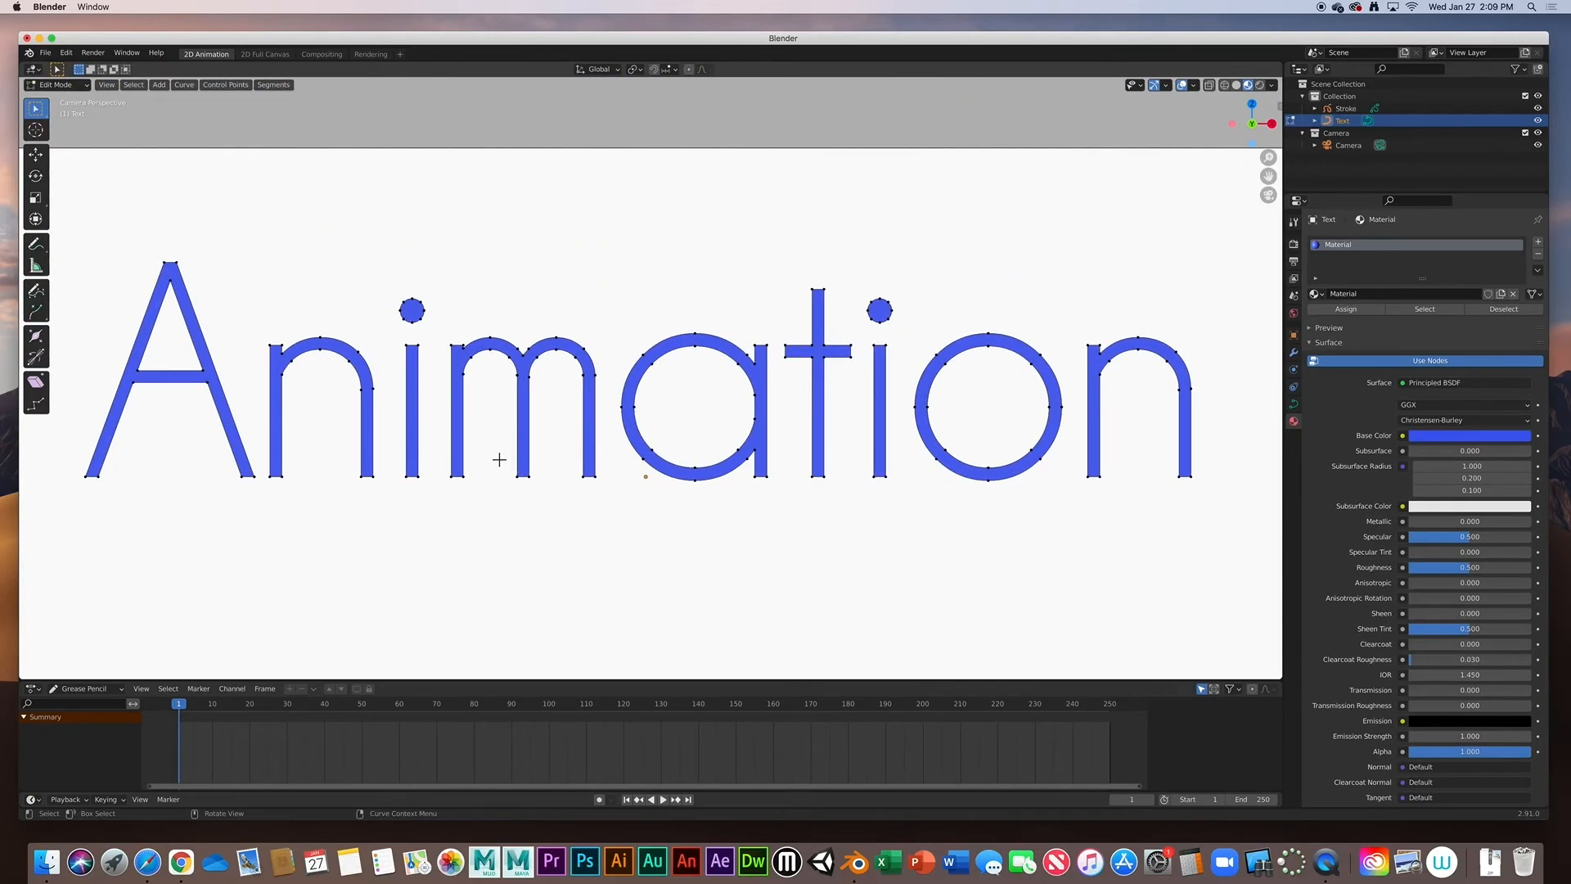
pyautogui.click(498, 344)
pyautogui.click(35, 153)
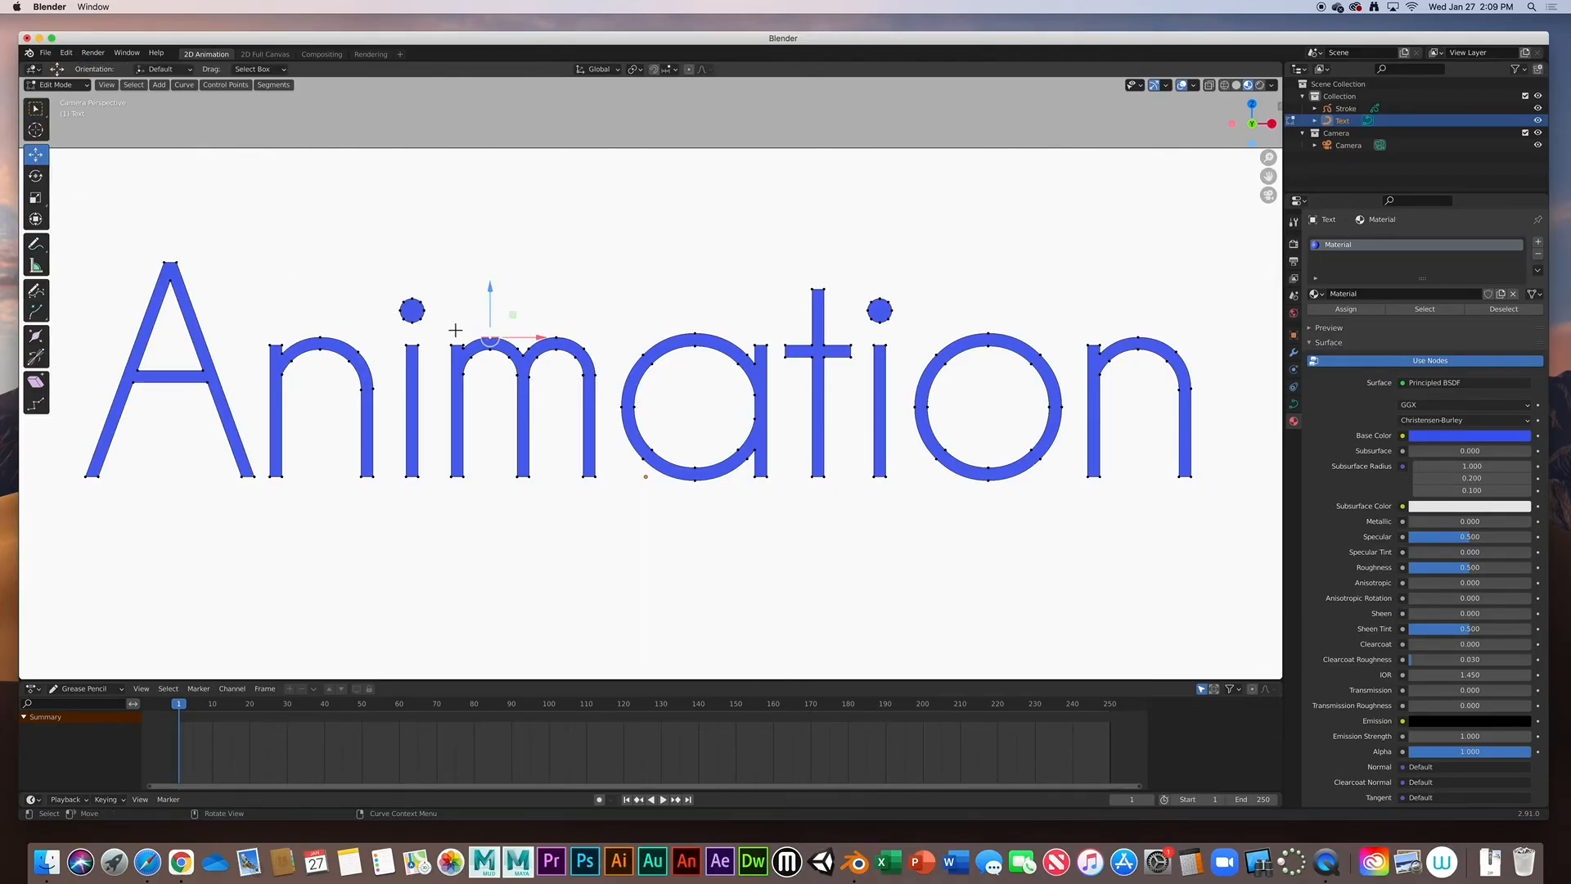
pyautogui.moveTo(497, 345); pyautogui.dragTo(474, 264)
pyautogui.hotkey('ctrl', 'z')
# - Select all points of the letter "A", move them about -0.05 m in X and 0.09 m in Z, and rotate them about -20.5° around Y
pyautogui.moveTo(69, 222); pyautogui.dragTo(263, 537)
pyautogui.moveTo(178, 387)
pyautogui.mouseDown()
pyautogui.moveTo(147, 305)
pyautogui.moveTo(164, 364)
pyautogui.mouseUp()
pyautogui.click(35, 176)
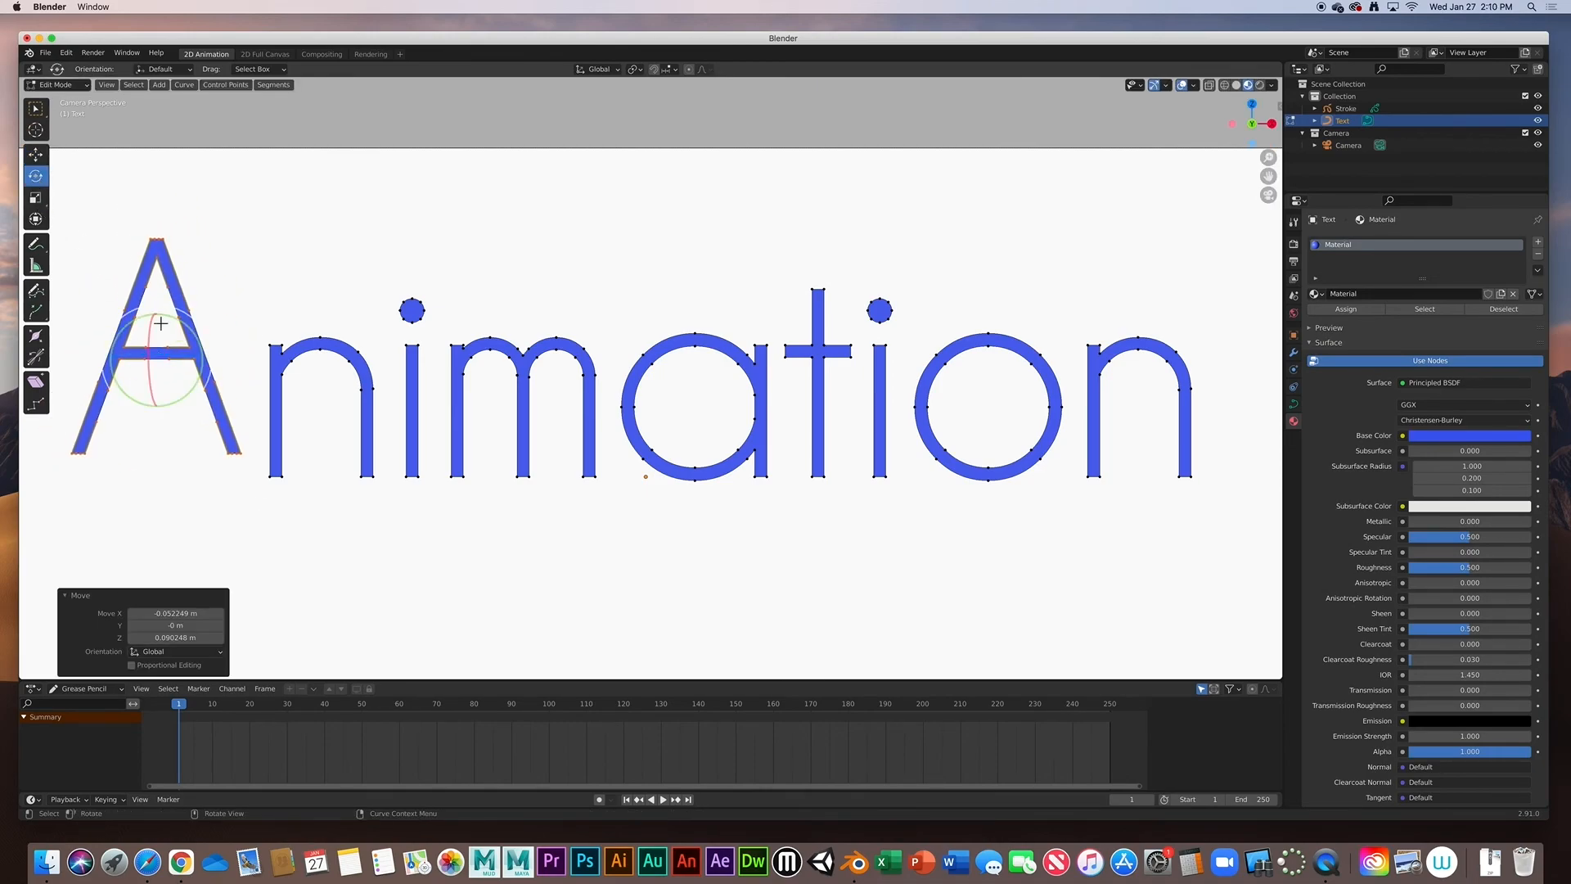
pyautogui.moveTo(204, 378); pyautogui.dragTo(175, 468)
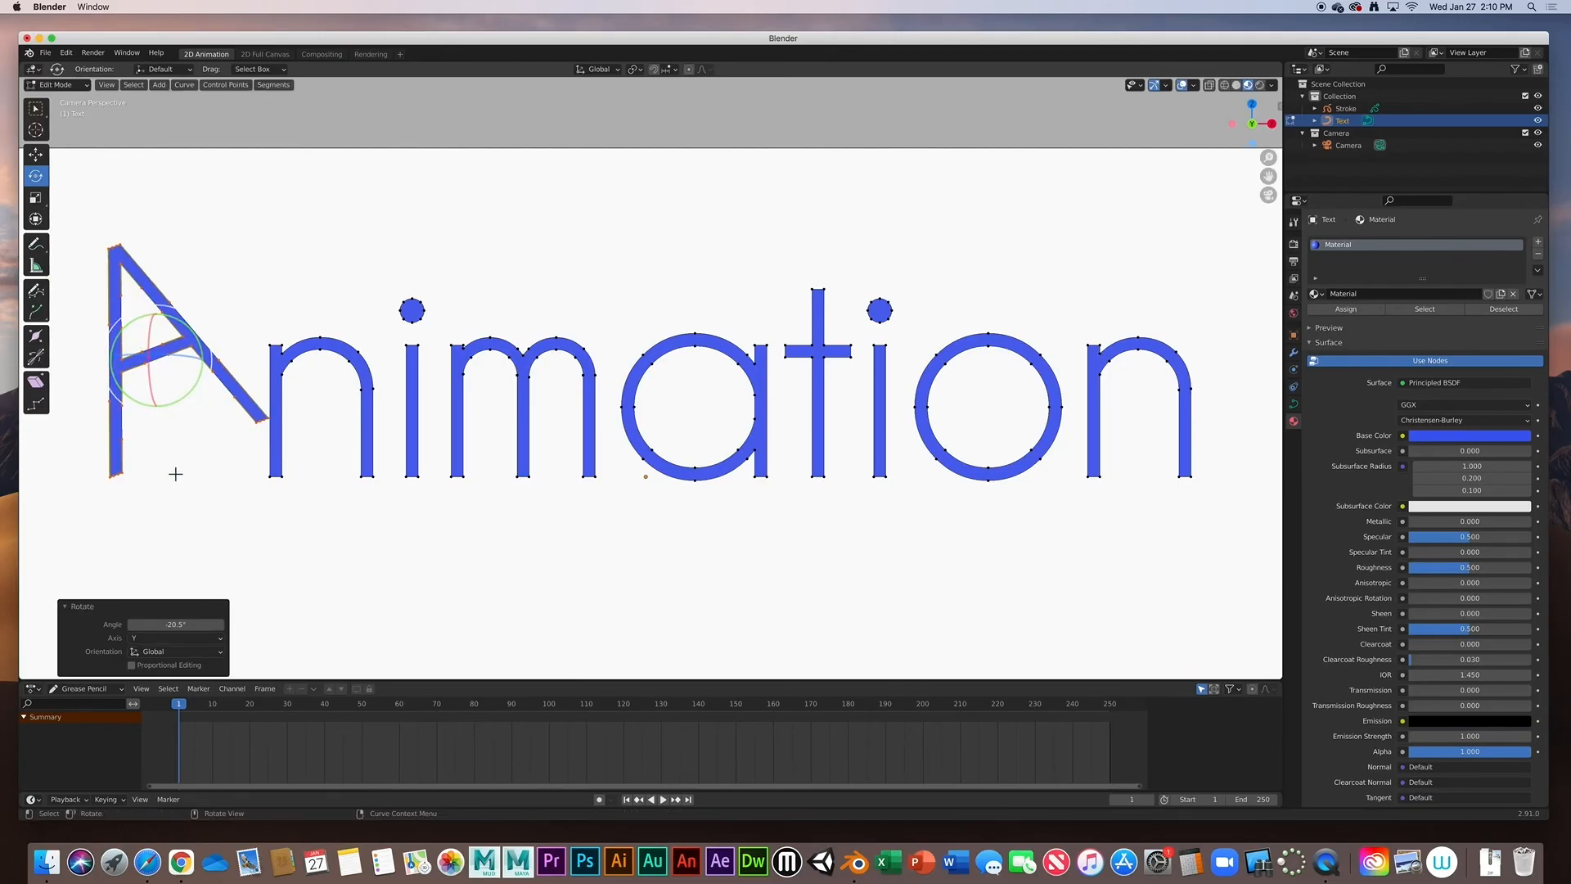
pyautogui.click(332, 567)
pyautogui.press('Home')
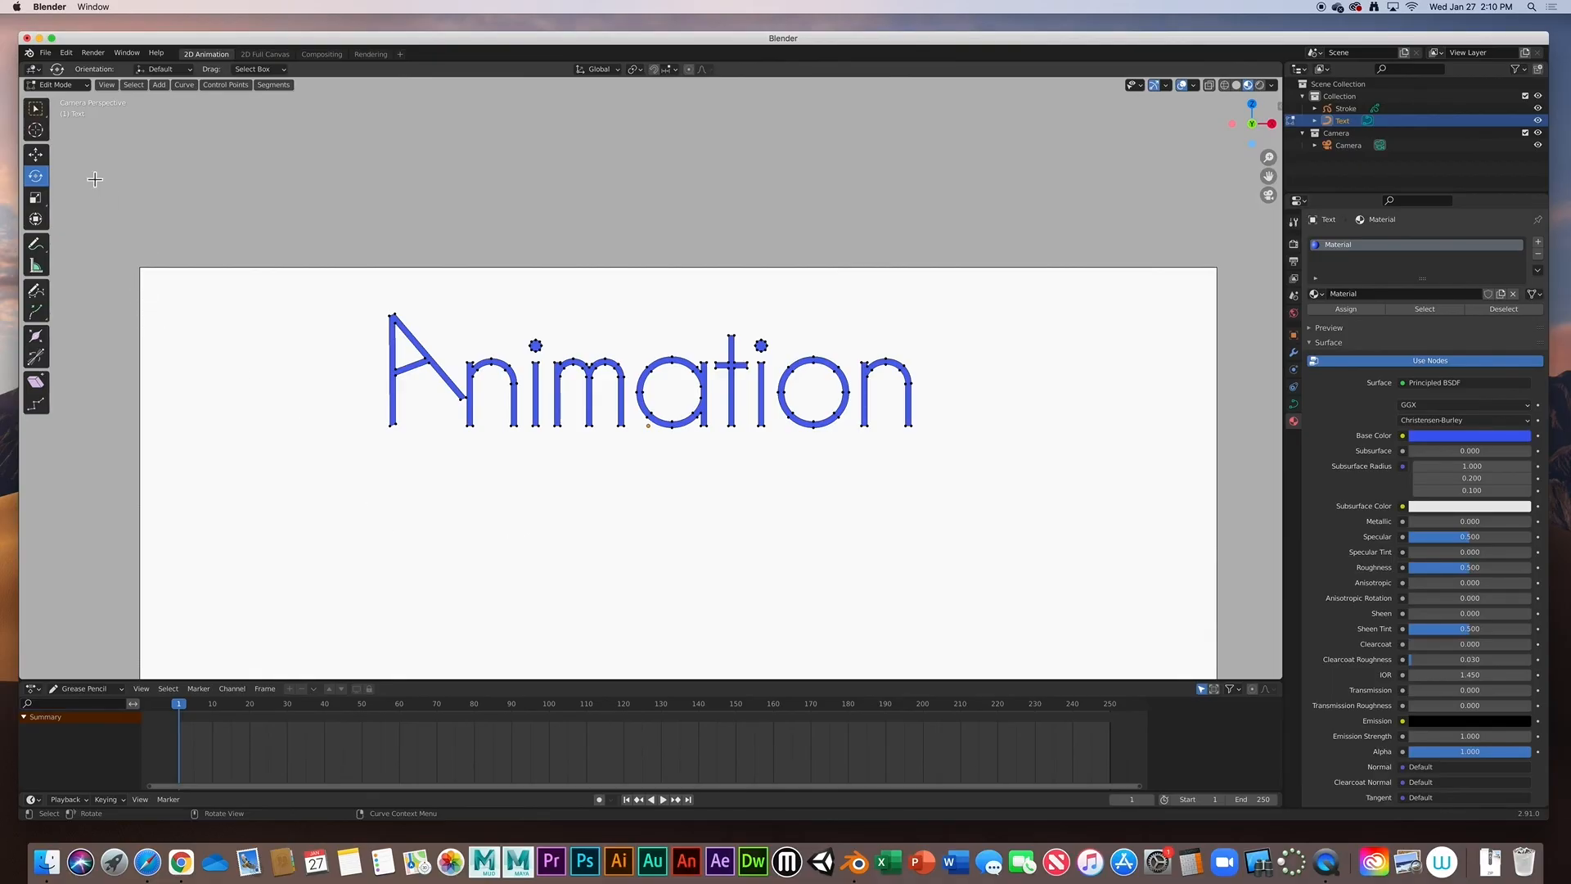
pyautogui.click(35, 108)
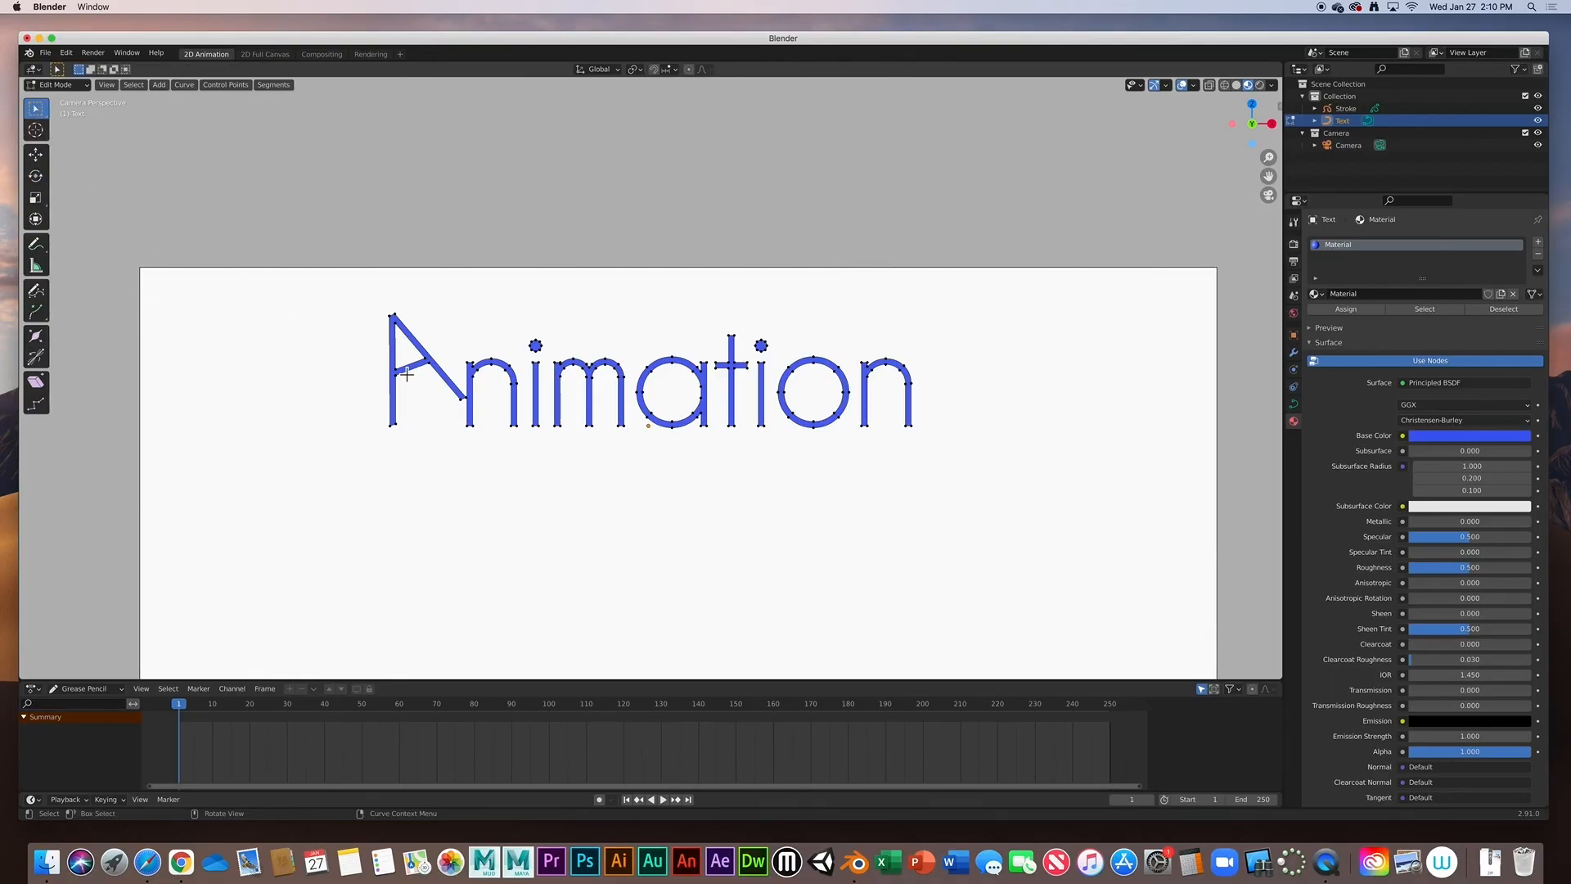